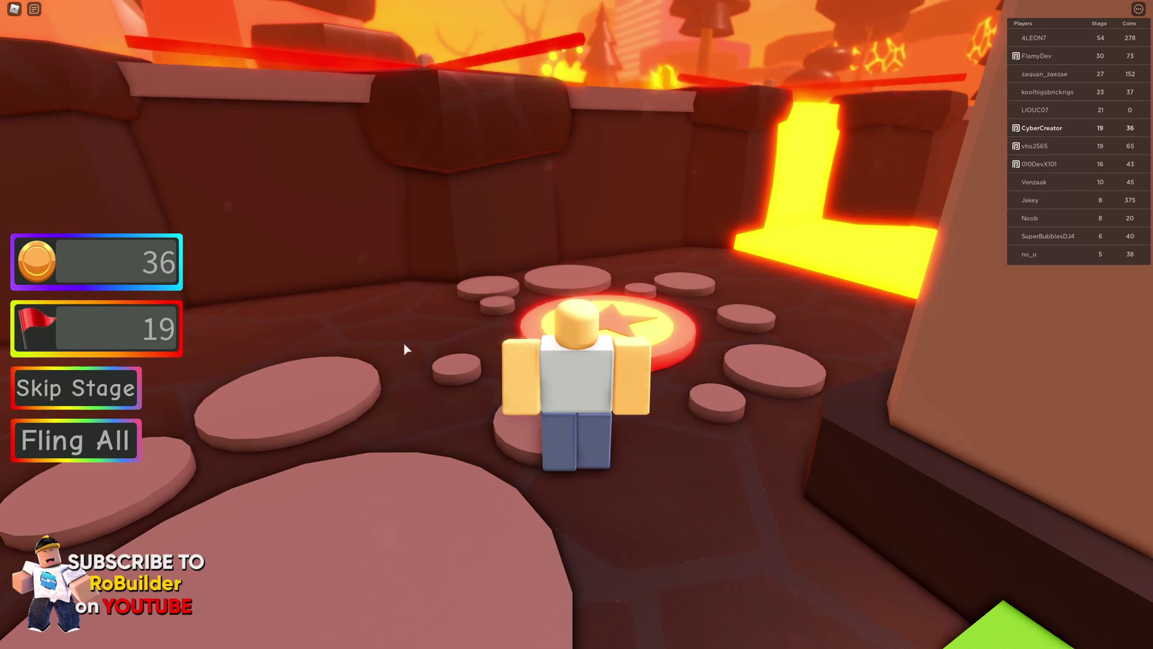
Step: Move the character on and off the star jump pad in the lava stage to demonstrate its bounce
key("w")
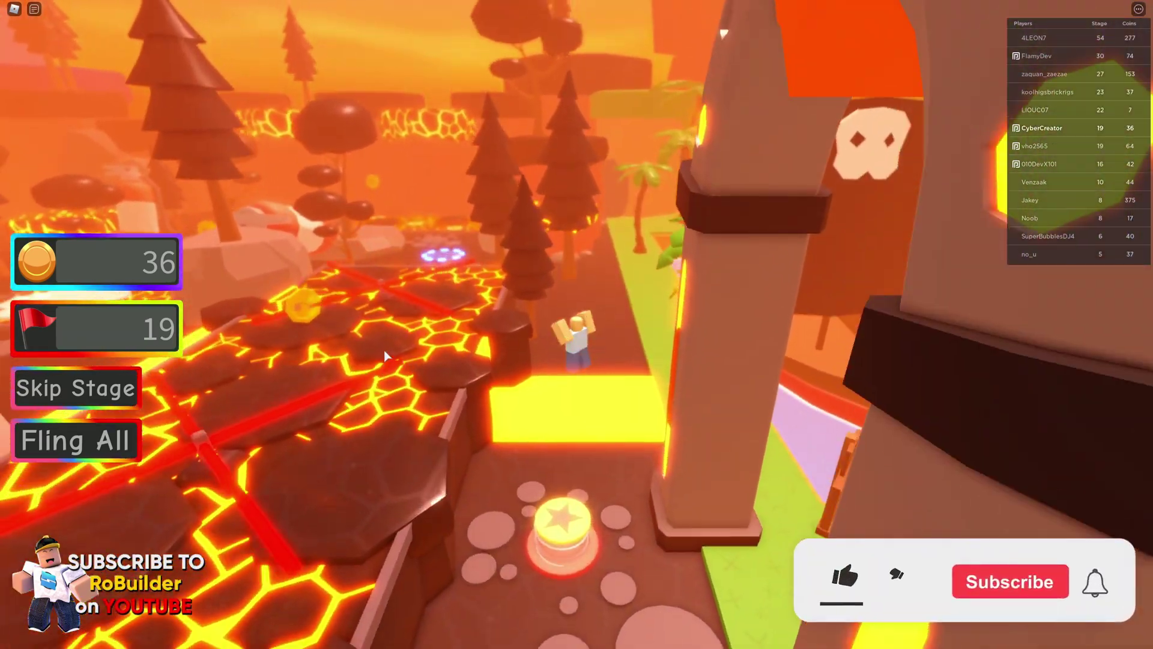
key("s")
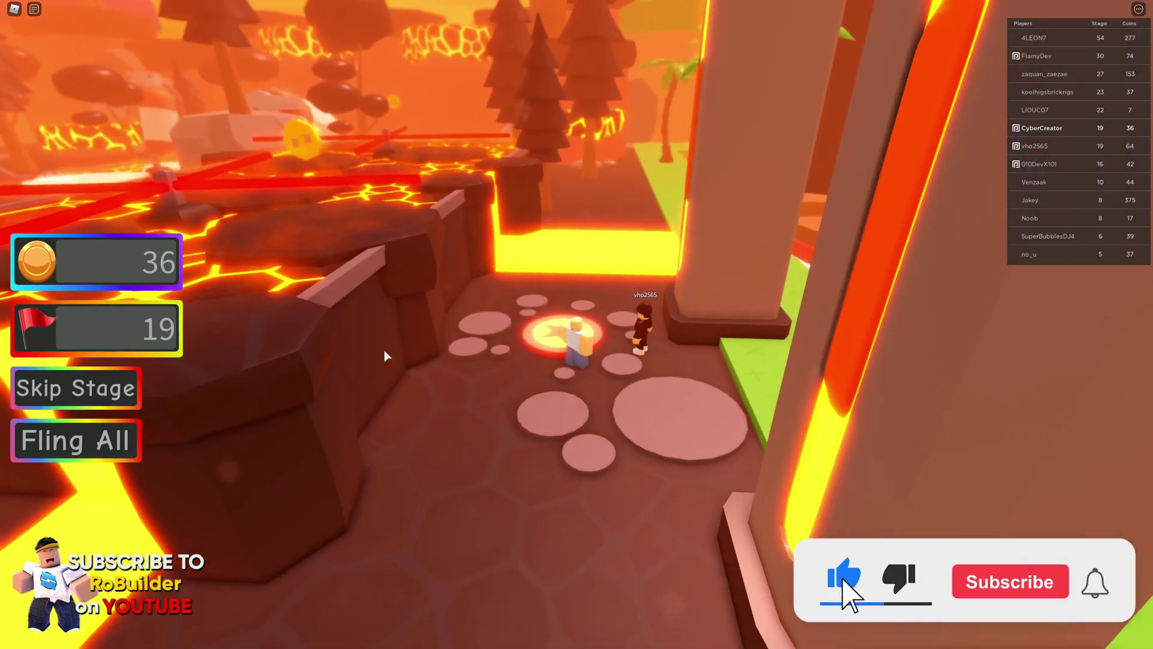
key("w")
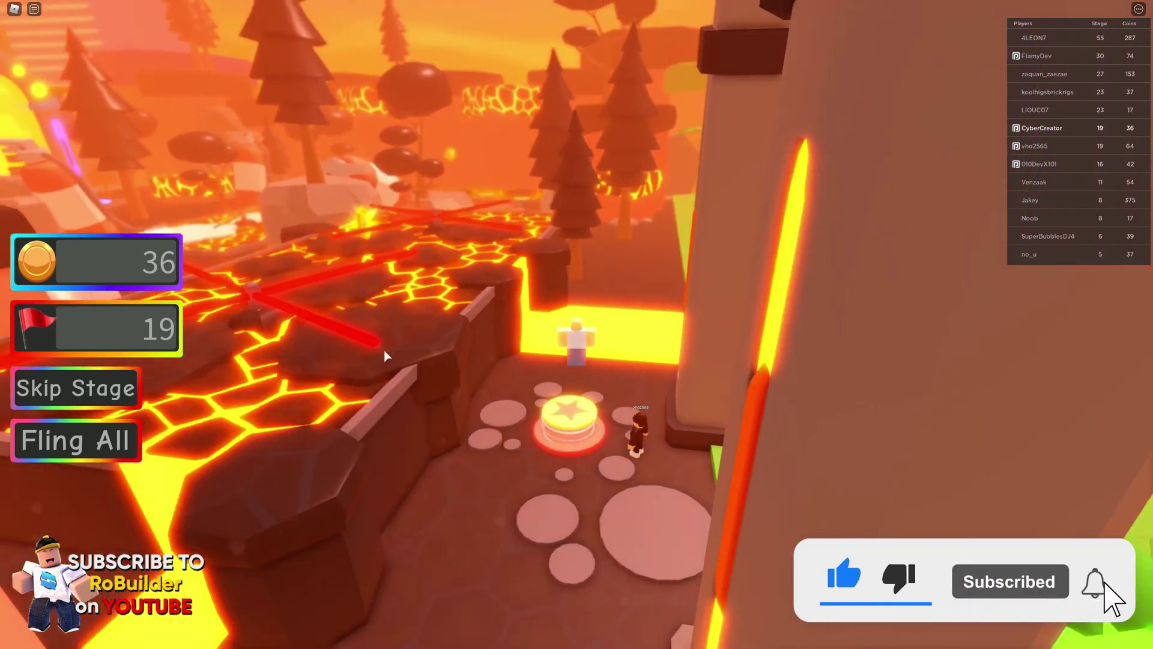
key("s")
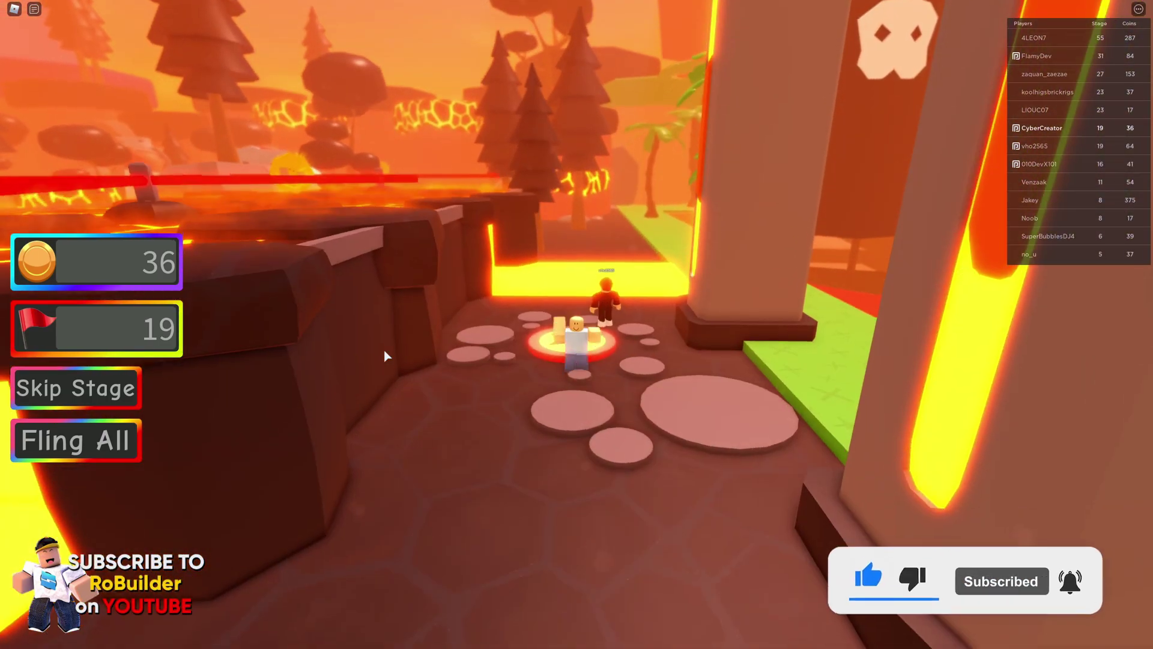
right_click_drag(384, 356, 385, 356)
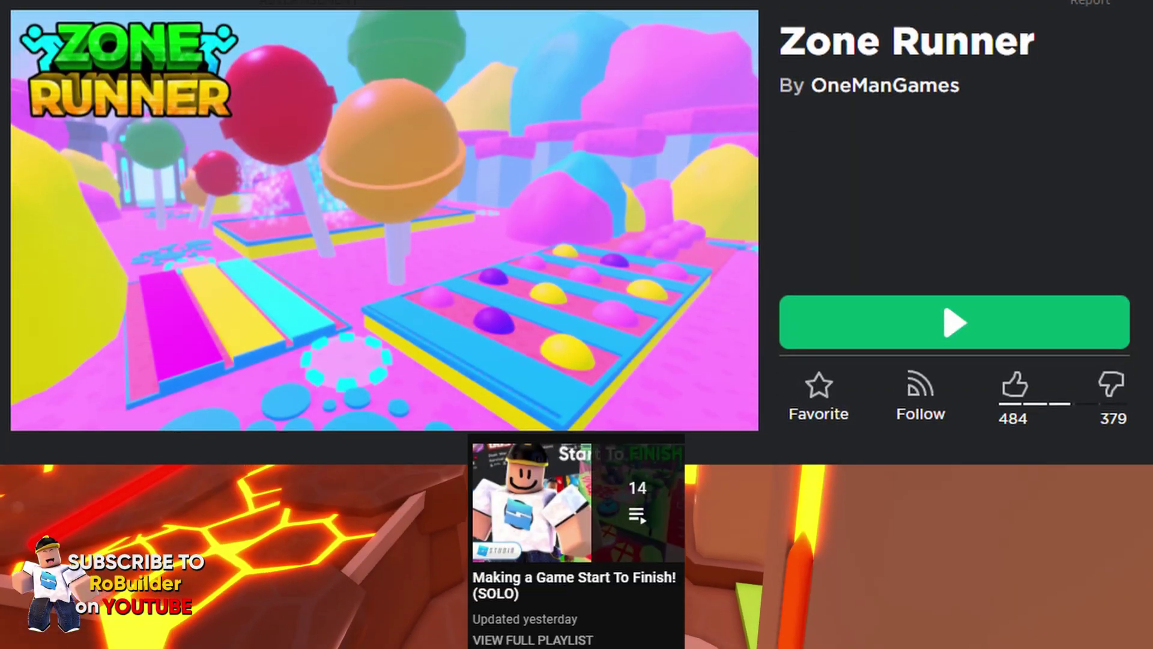
key("w")
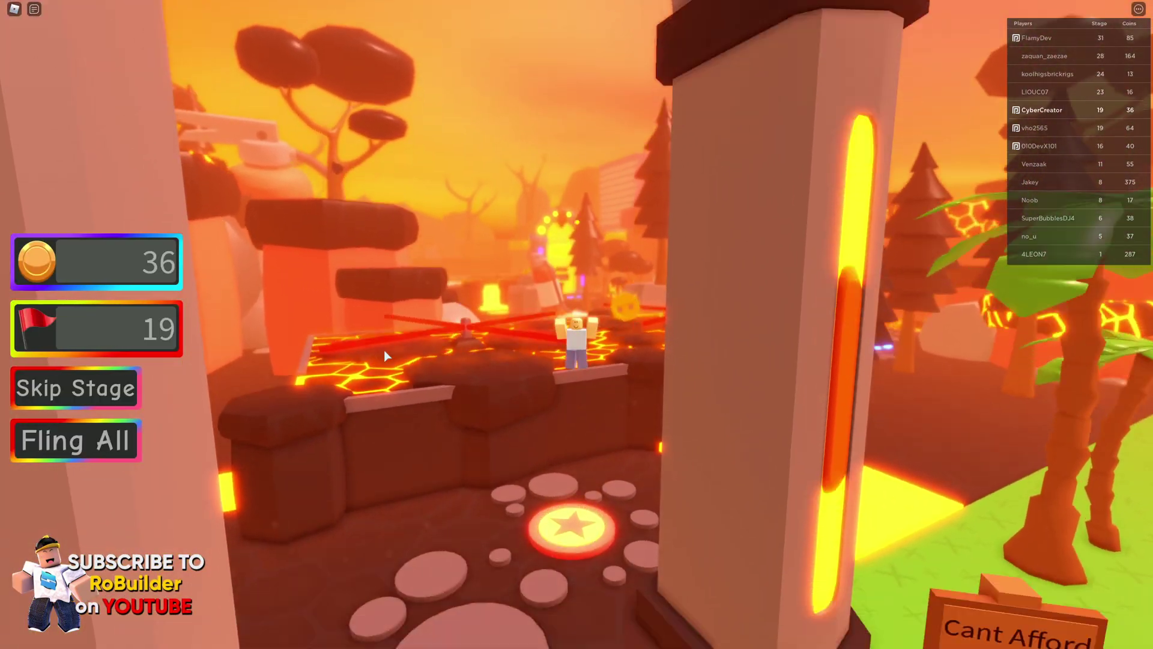
key("s")
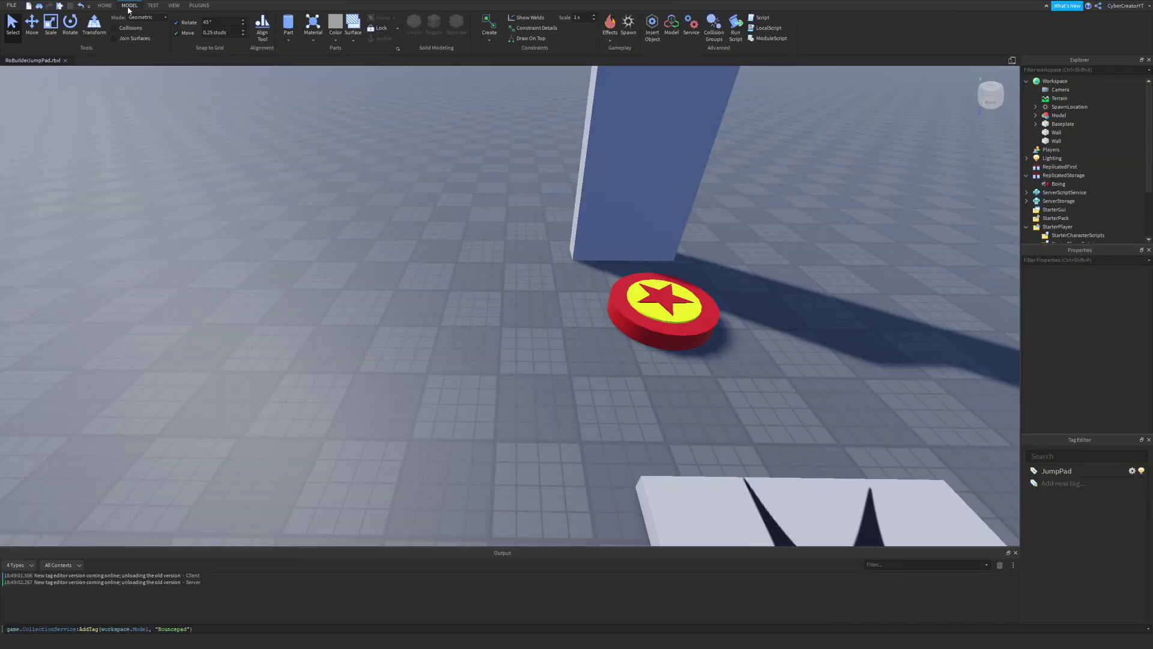
Step: Insert a cylinder part, rotate it upright, and scale it into a flat disc beside the existing jump pad
left_click(289, 39)
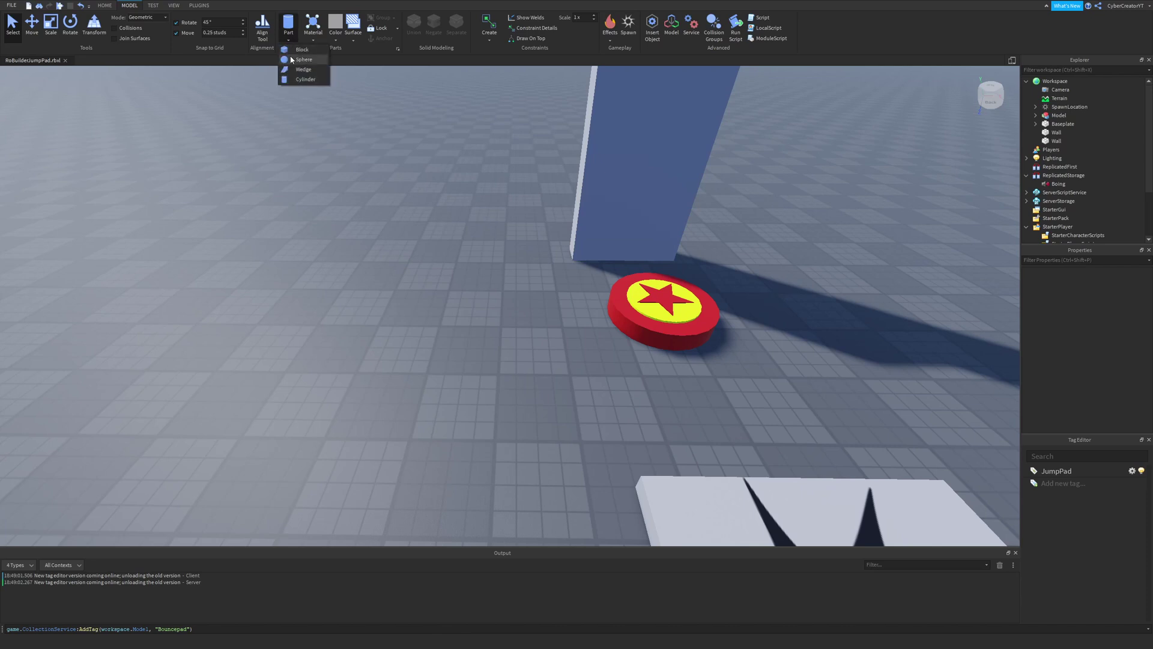
left_click(306, 82)
key("ctrl+4")
key("ctrl+t")
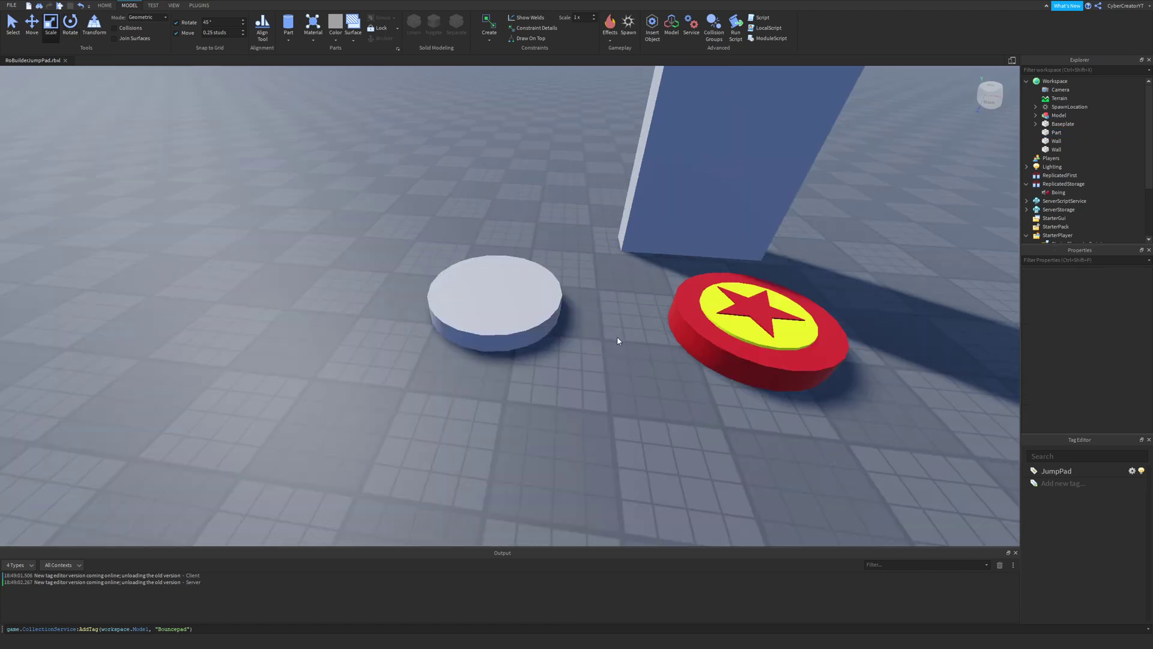
Step: Stack a smaller duplicate on the disc, and colour the small disc New Yeller and the base disc Bright red
left_click(516, 295)
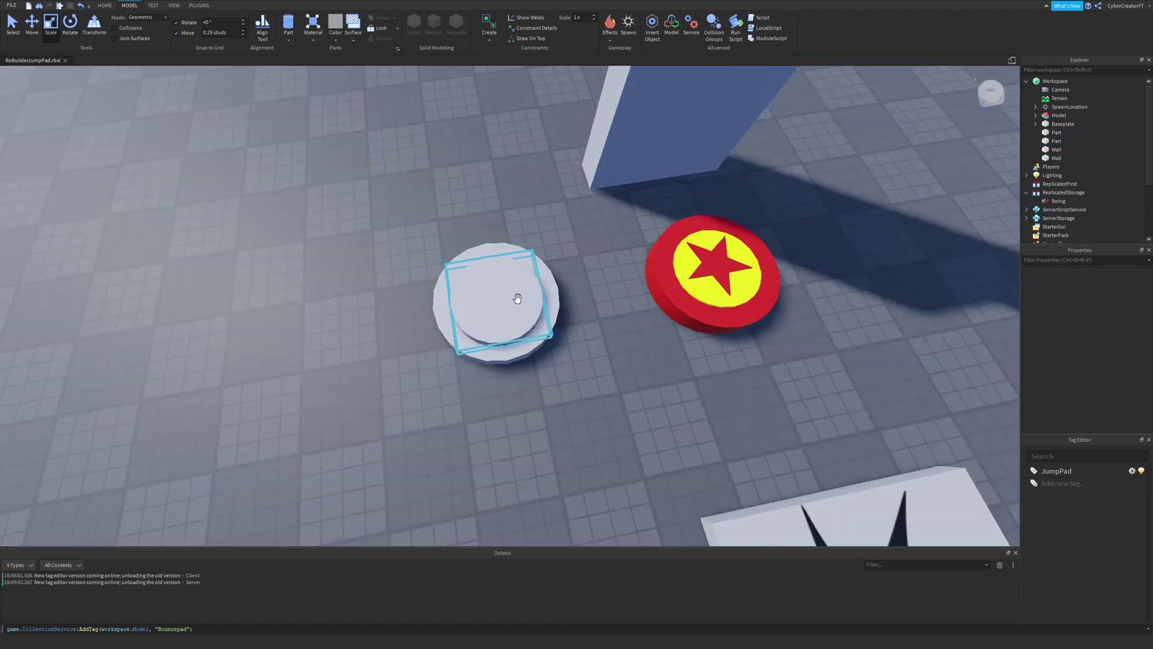
left_click(513, 297)
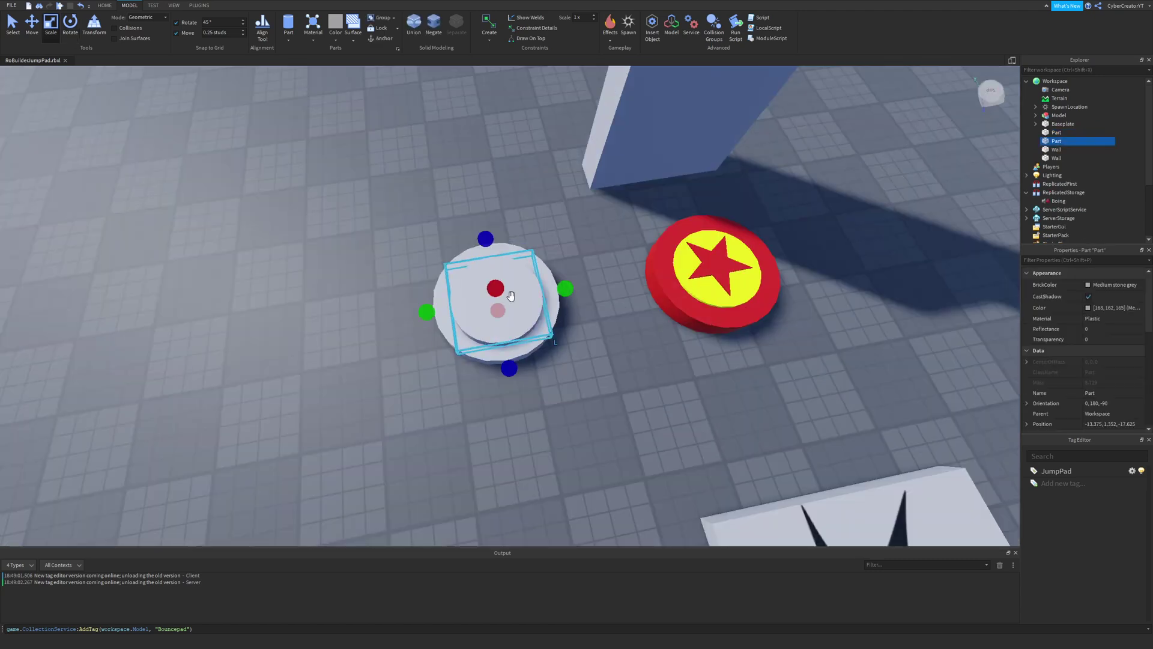
left_click(715, 274)
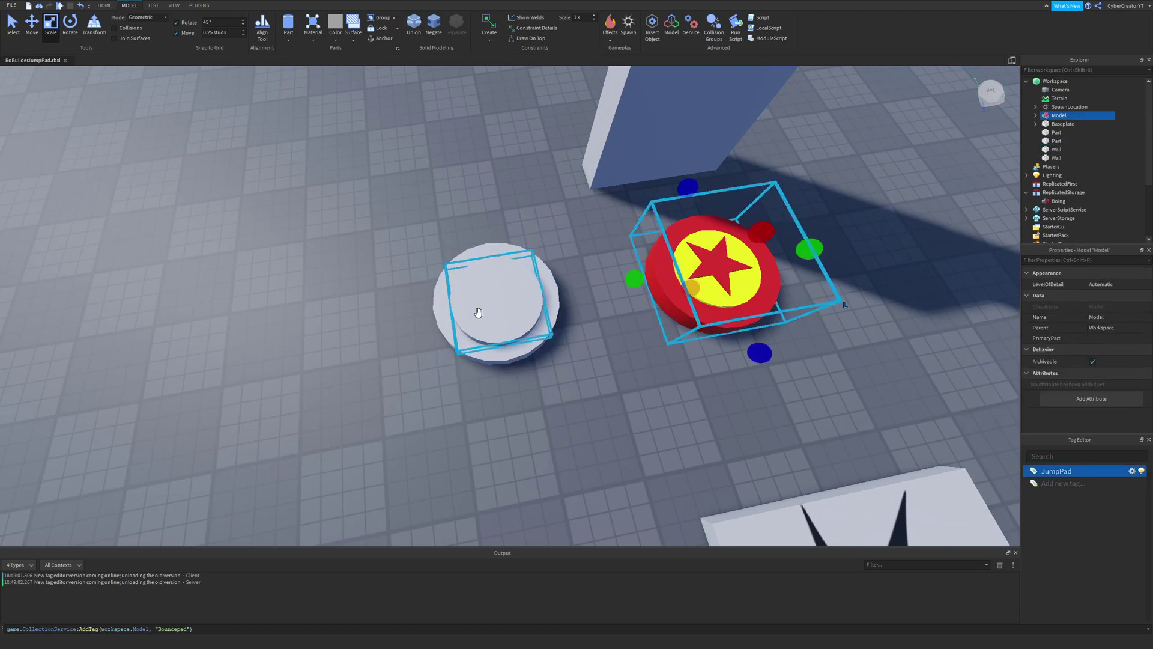
left_click(526, 353)
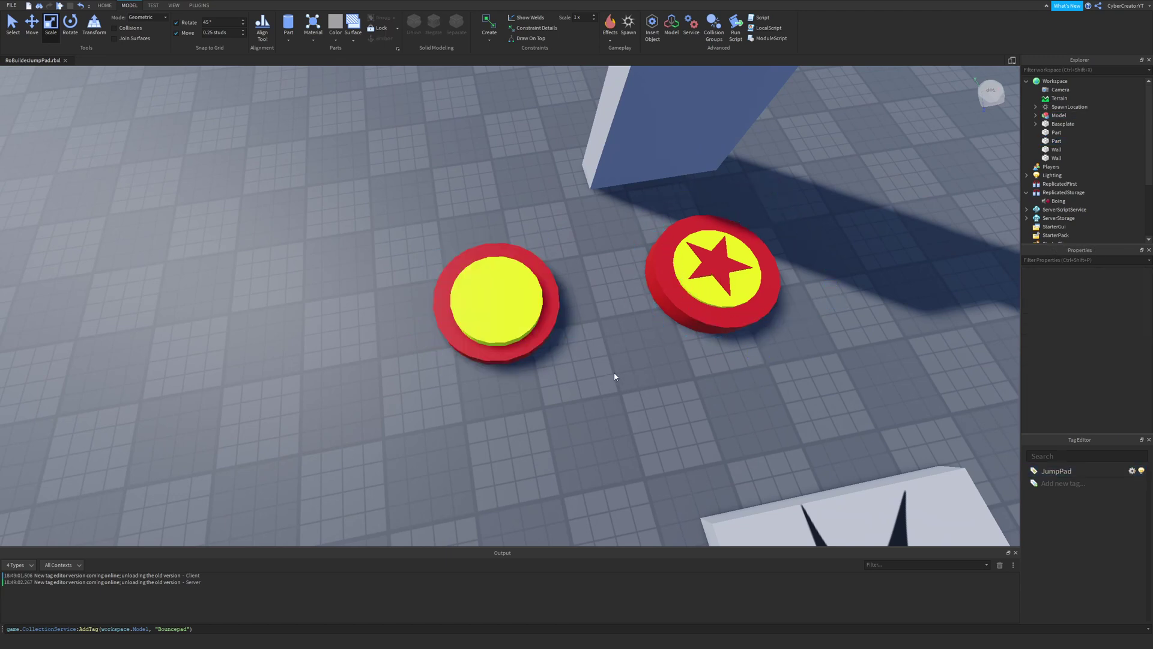
Step: Copy the Position value of the red base disc
scroll(577, 382, "up", 3)
right_click_drag(547, 388, 601, 474)
left_click(478, 278)
scroll(683, 495, "down", 3)
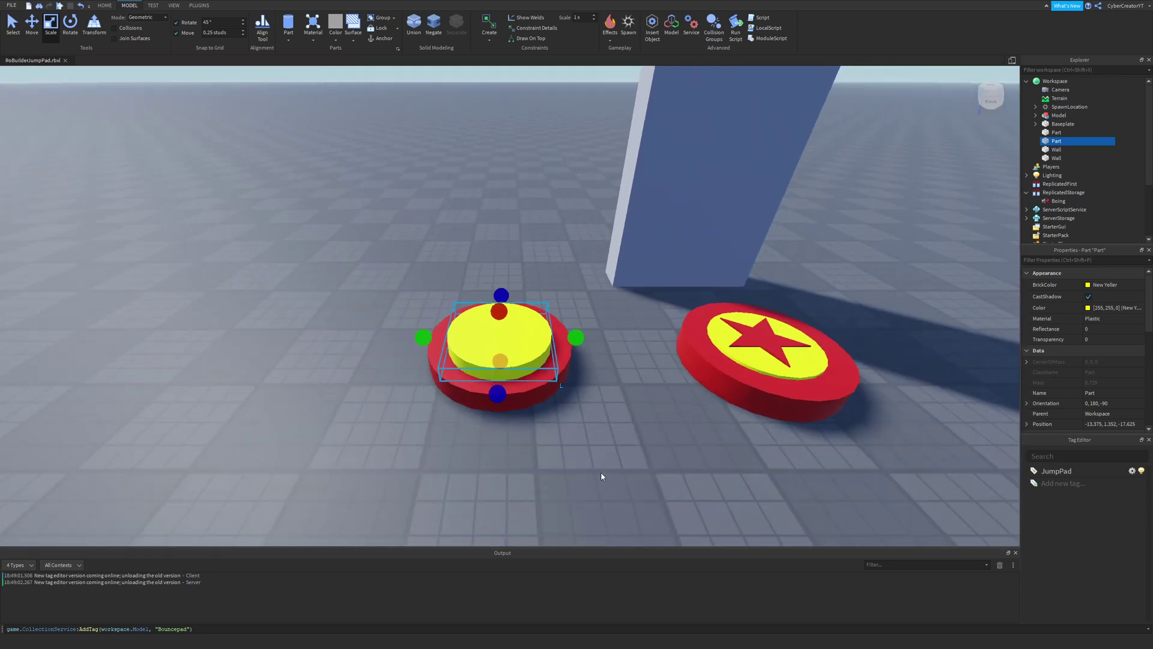
left_click(527, 399)
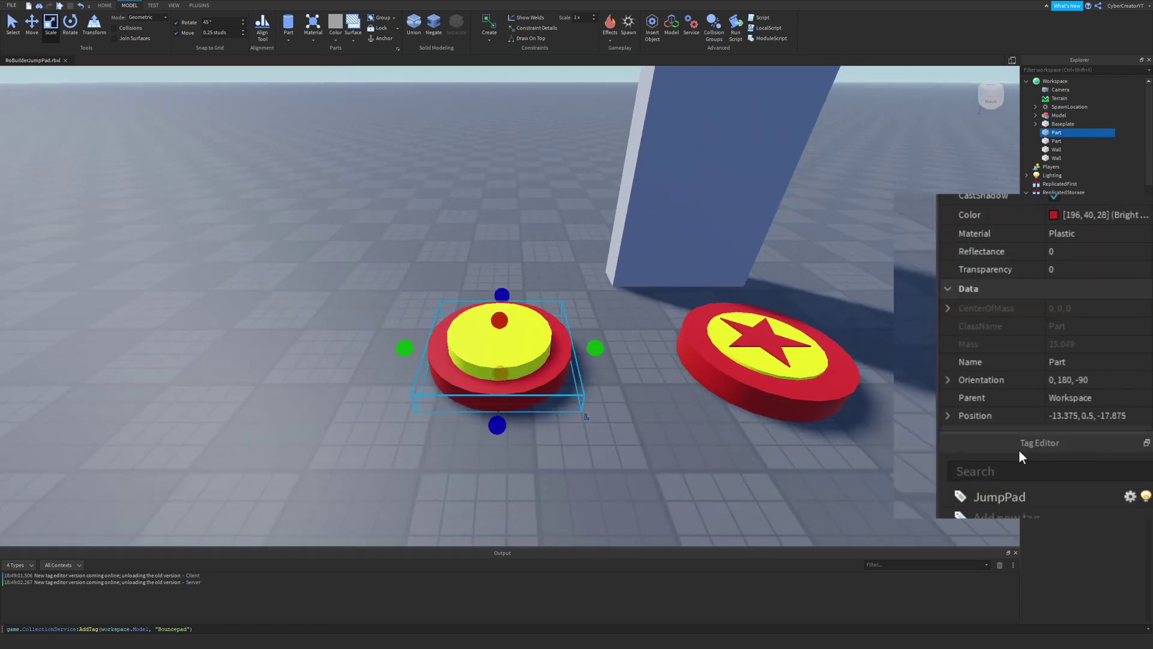
scroll(1021, 456, "down", 2)
left_click(1092, 360)
key("ctrl+c")
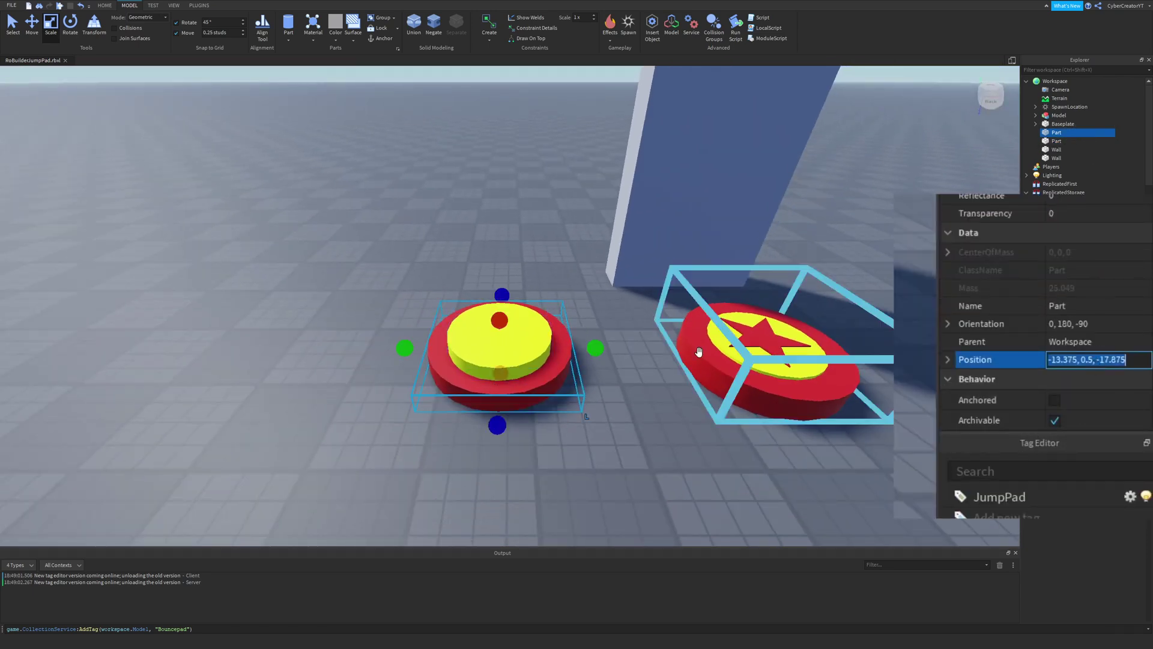
Step: Set the yellow disc's position to -13.375, 0.5, -17.875 and raise it until it protrudes slightly above the red base
left_click(498, 342)
scroll(1079, 345, "down", 4)
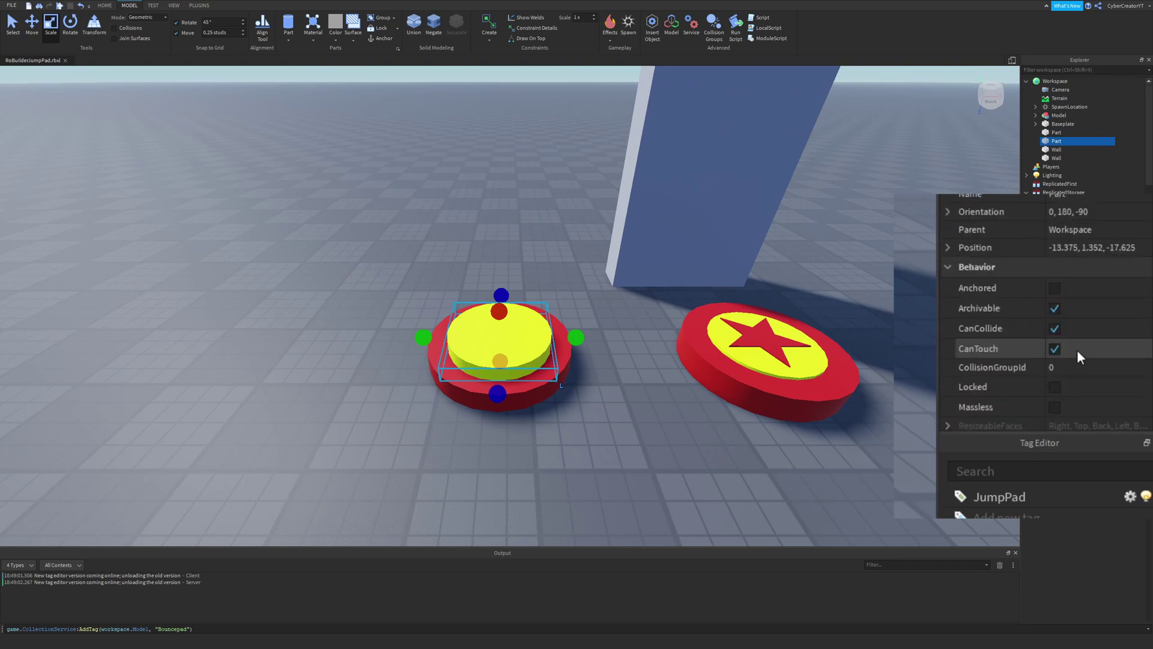
left_click(1065, 247)
key("ctrl+v")
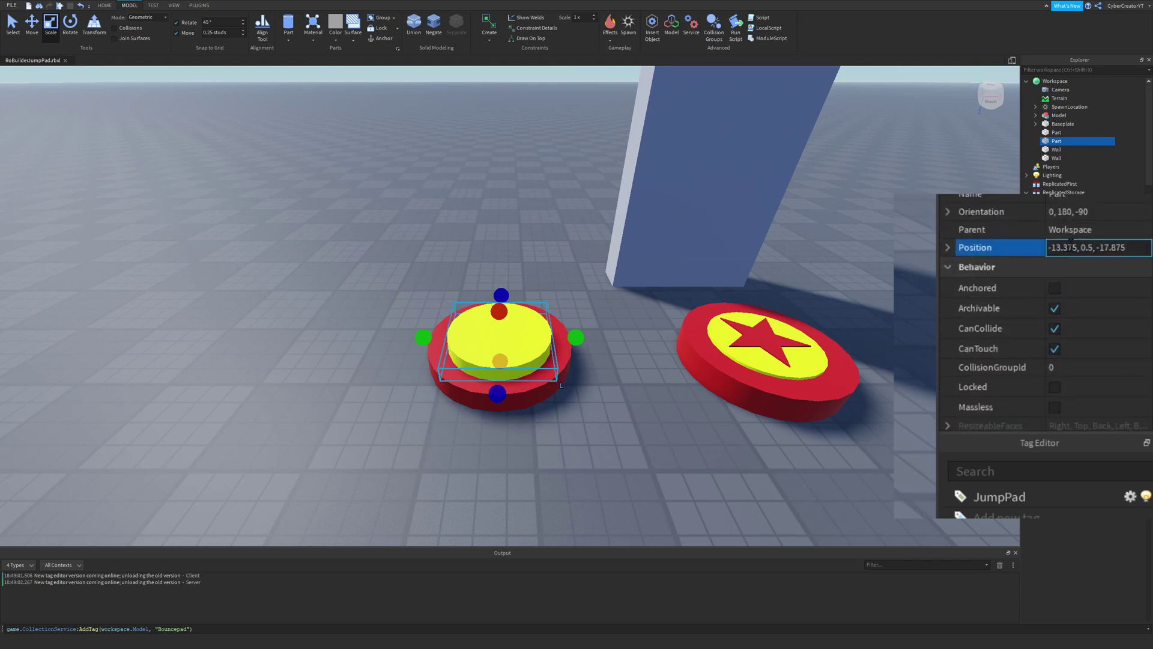
key("Return")
key("ctrl+2")
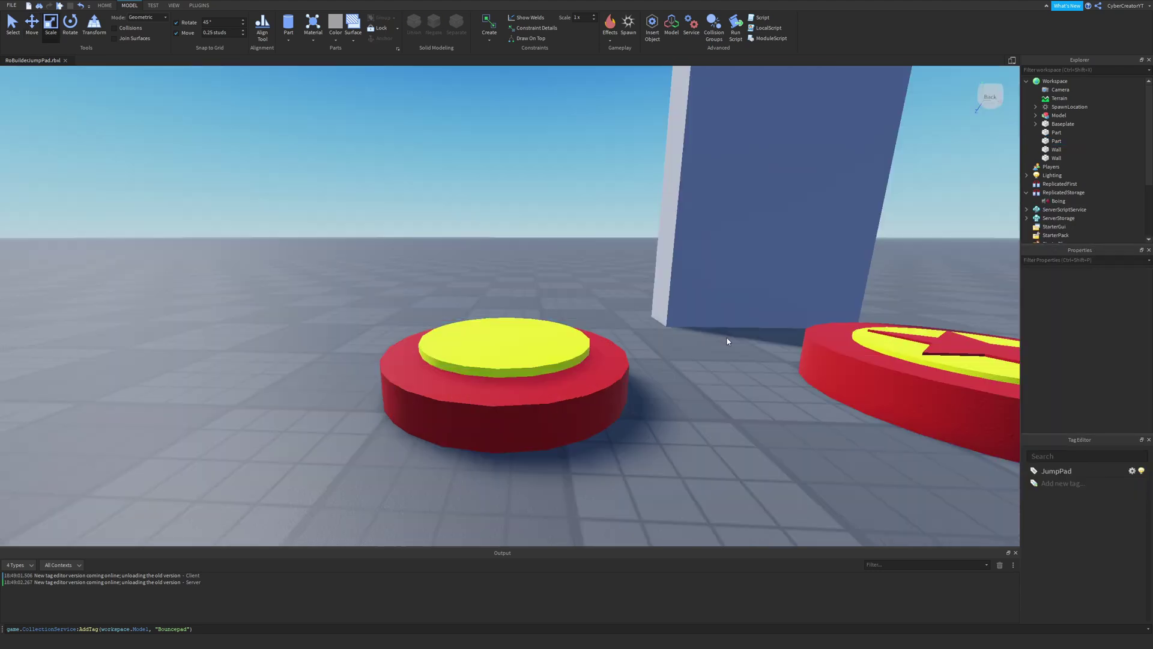
Step: Anchor the red base disc and rename it Bottom, with the yellow disc renamed Top
right_click_drag(727, 337, 705, 337)
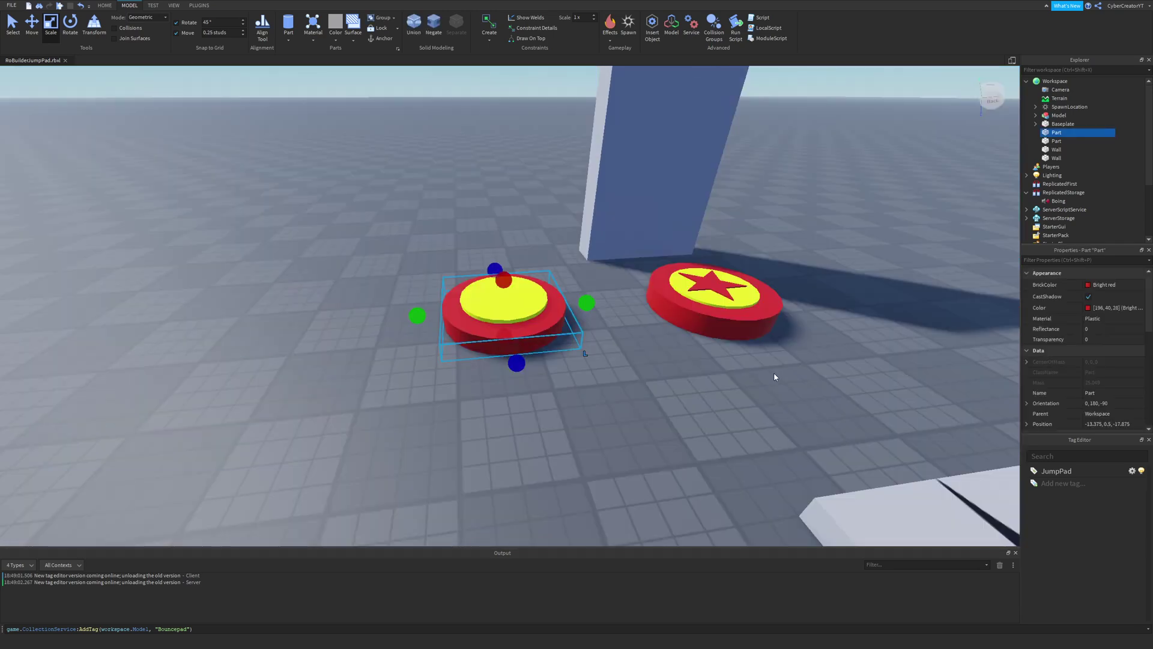
scroll(1104, 396, "down", 3)
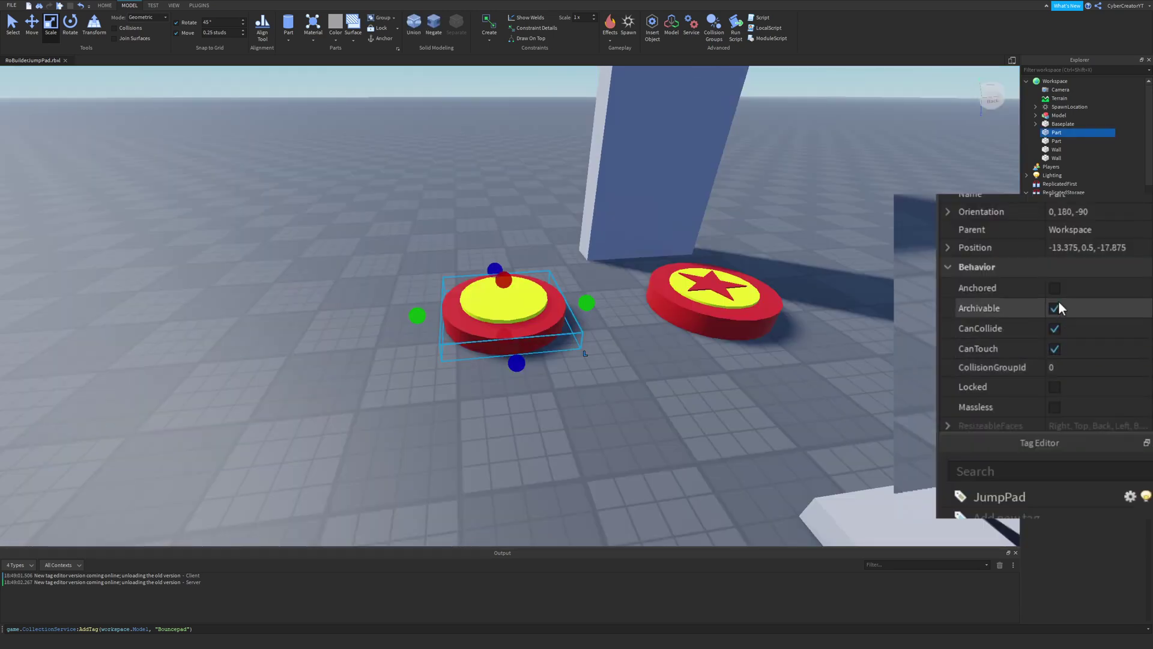
left_click(1077, 352)
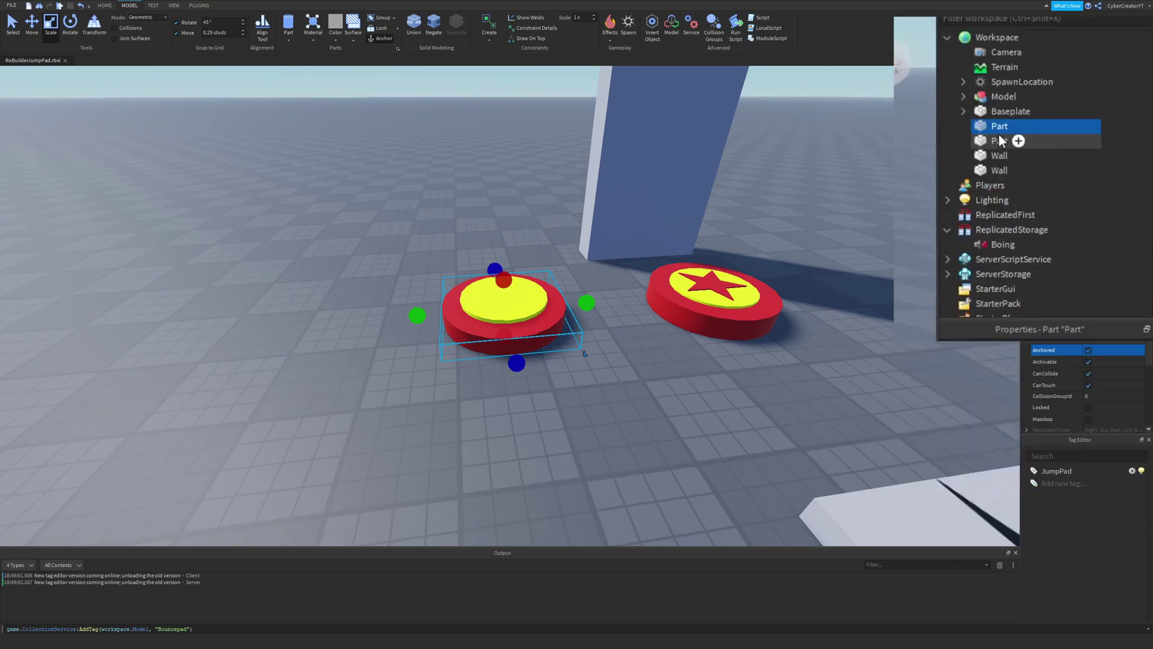
mouse_move(998, 132)
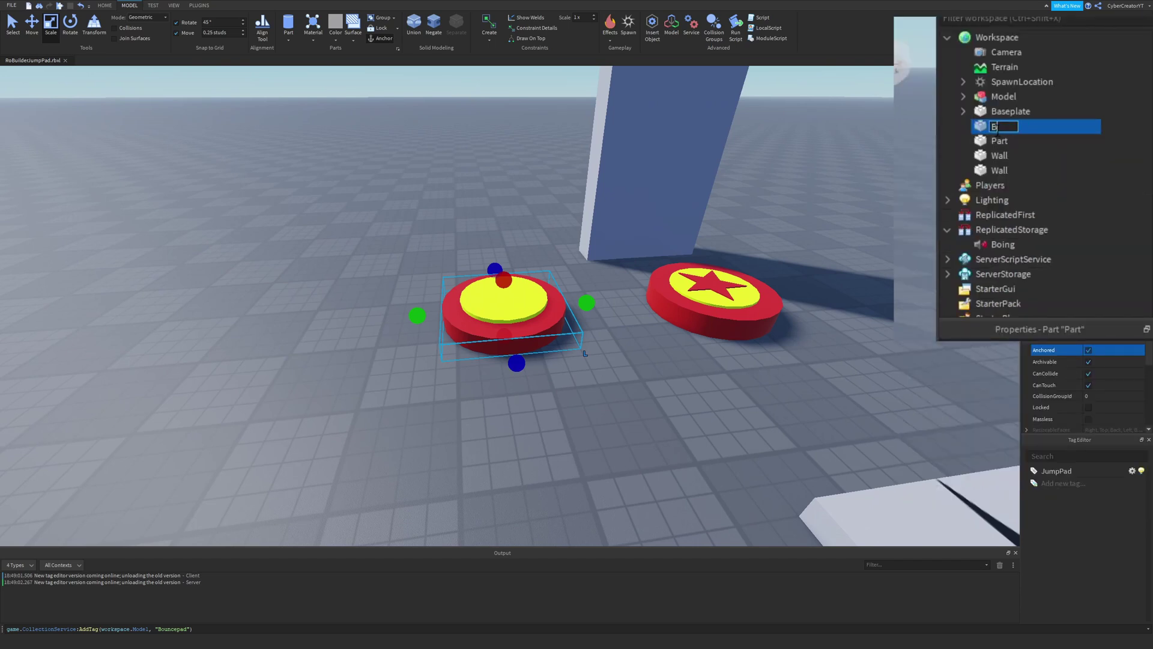
key("Down")
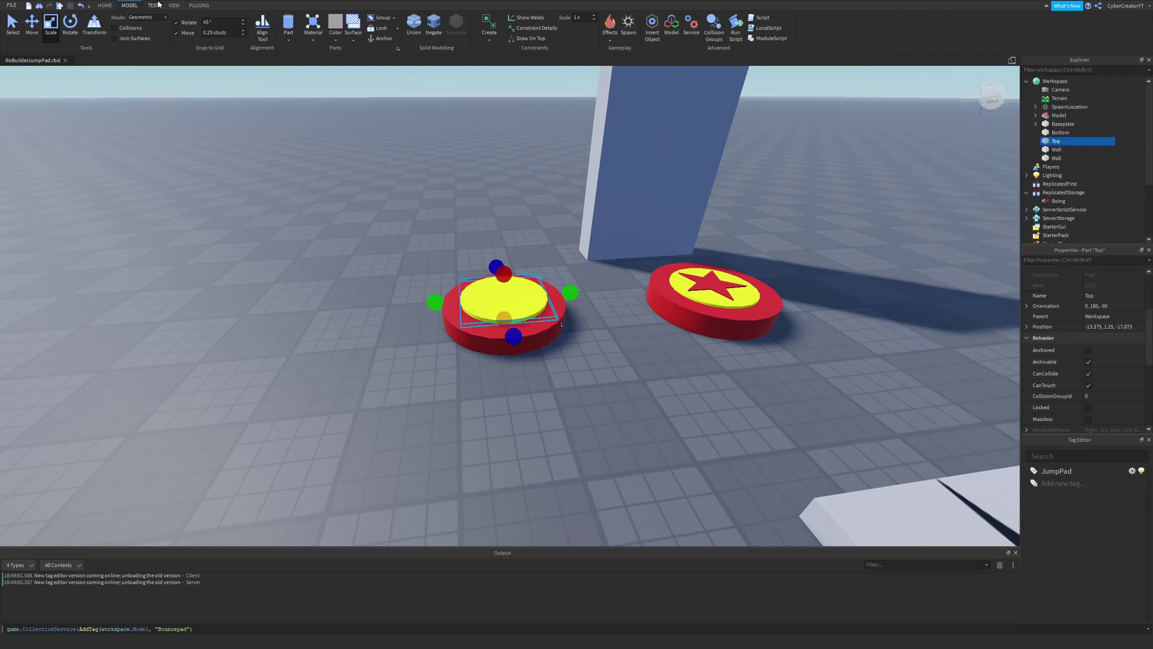
Step: Search the Toolbox audio for "boing" and look at the Boing sound in ReplicatedStorage
left_click(175, 5)
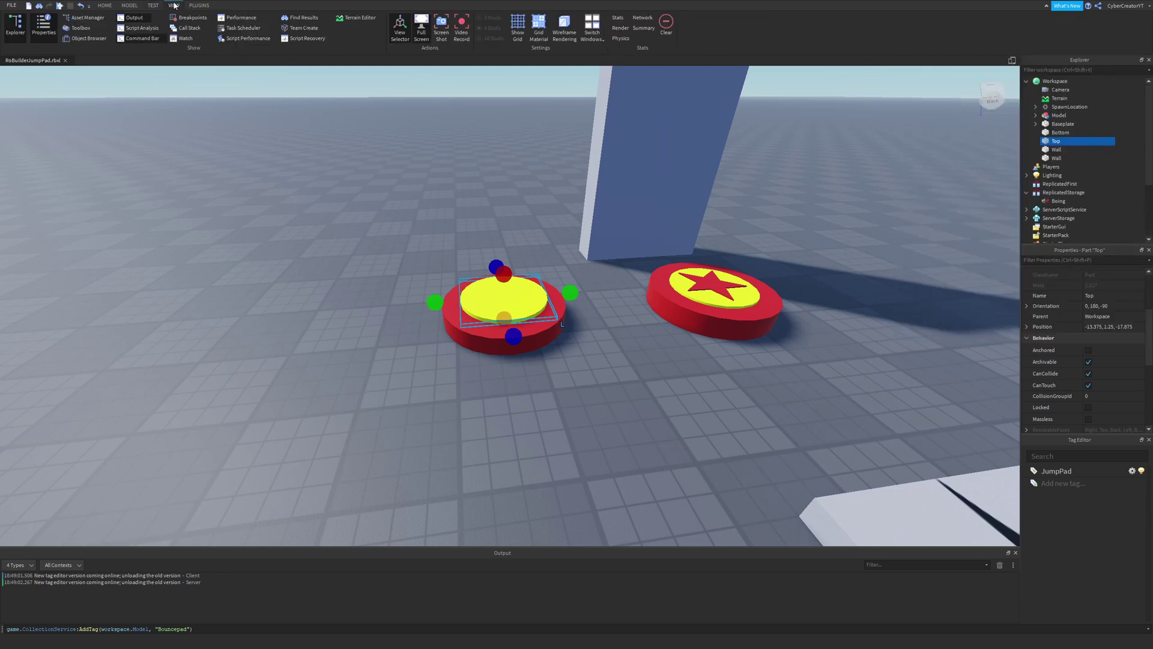
left_click(77, 29)
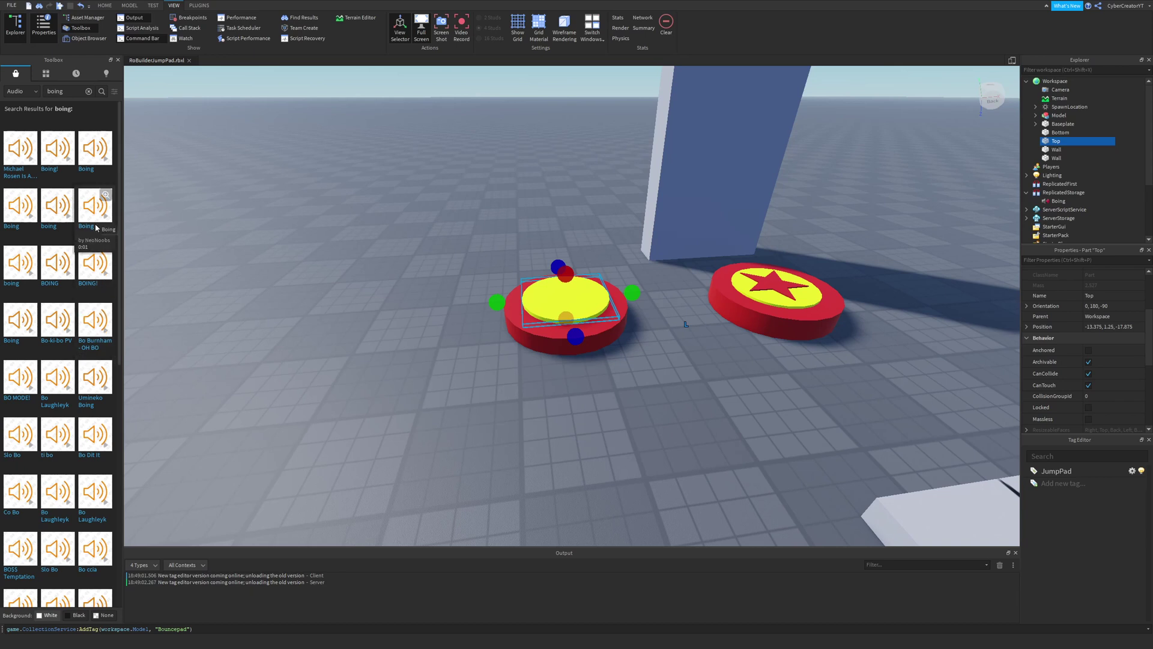
left_click(1046, 192)
left_click(1057, 200)
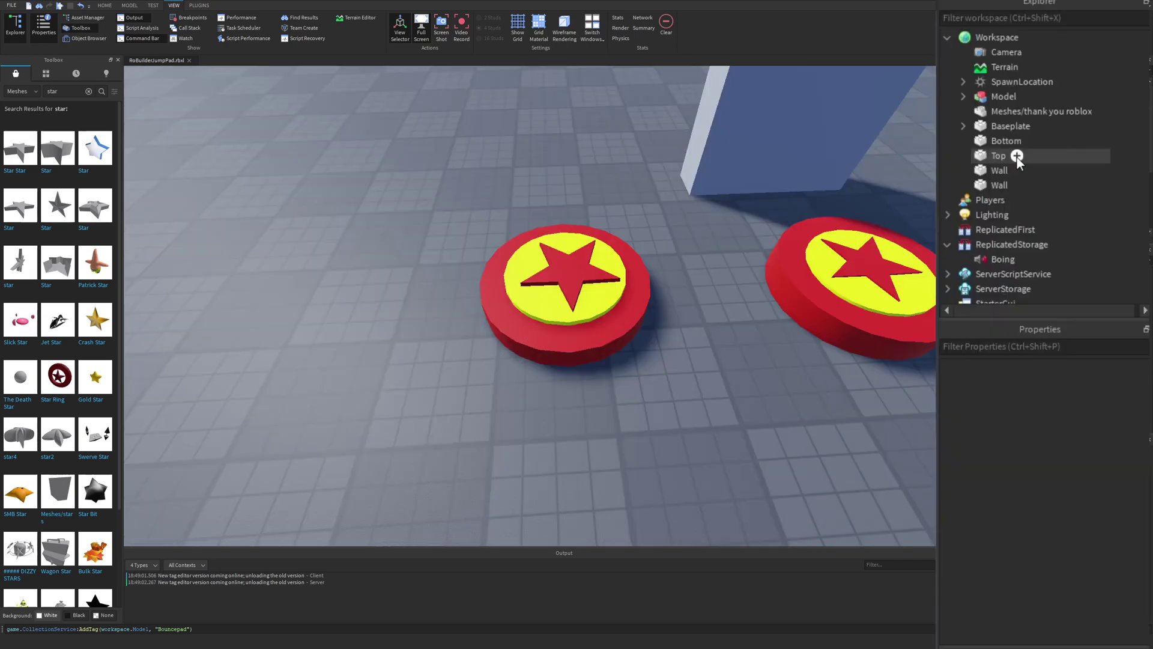
Step: Add an Attachment to the Top part and another to the Bottom part
left_click(1067, 150)
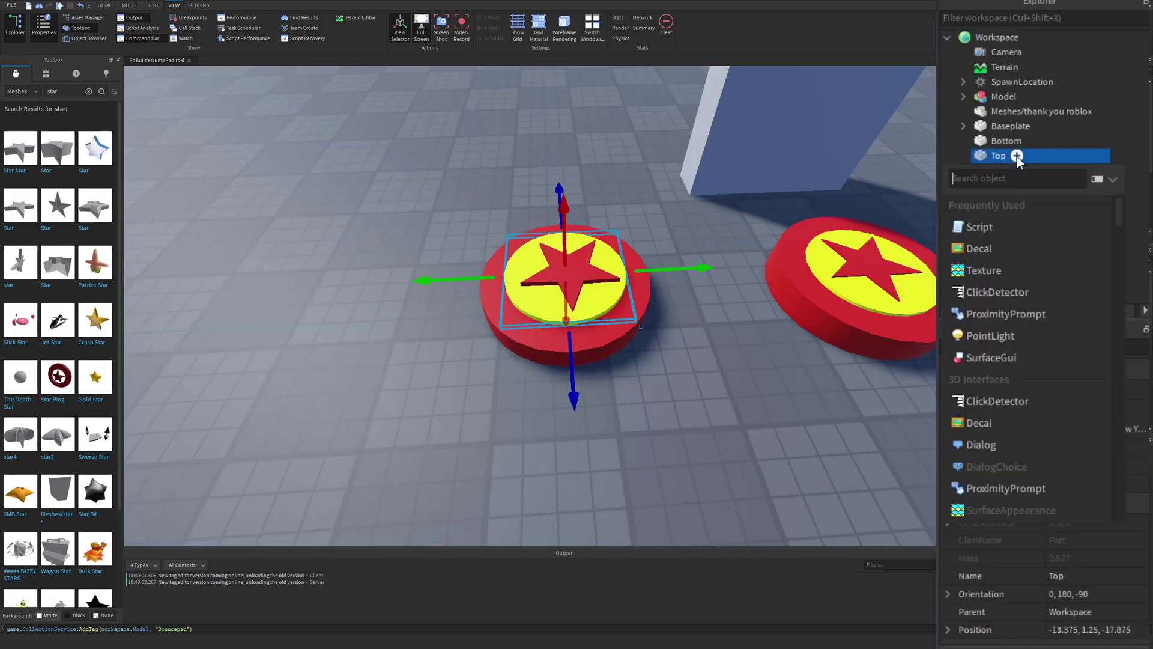
type("at")
key("Return")
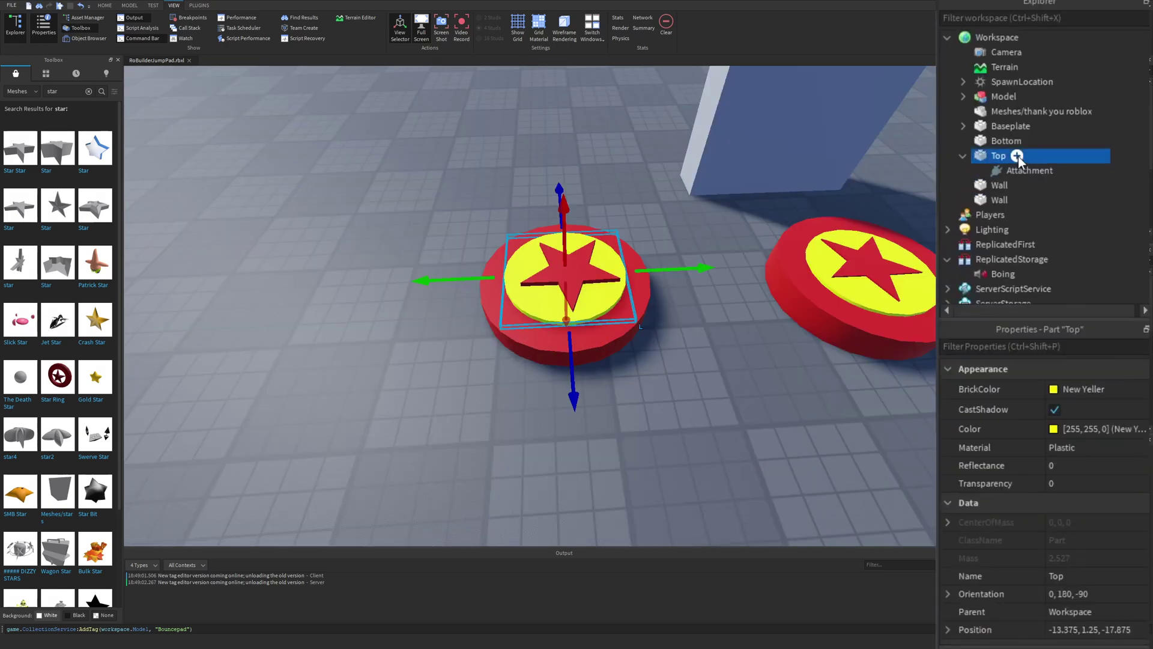
left_click(1015, 142)
left_click(1032, 141)
type("a")
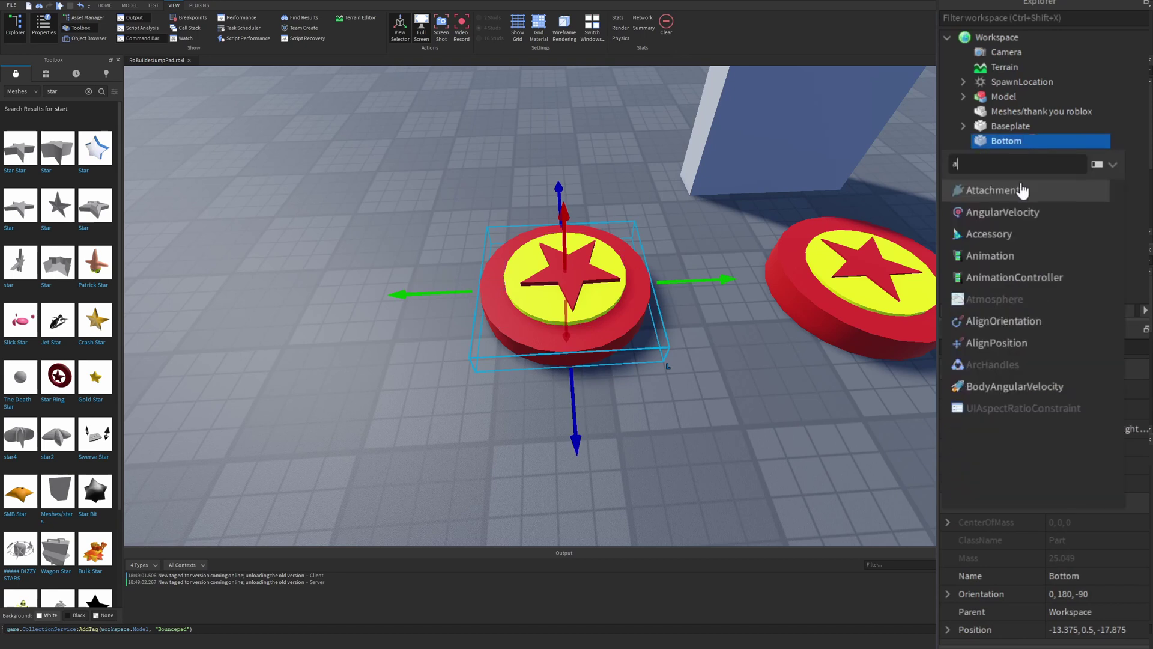
left_click(1022, 188)
Step: Add a SpringConstraint and a PrismaticConstraint to the Bottom part
left_click(1032, 141)
type("sp")
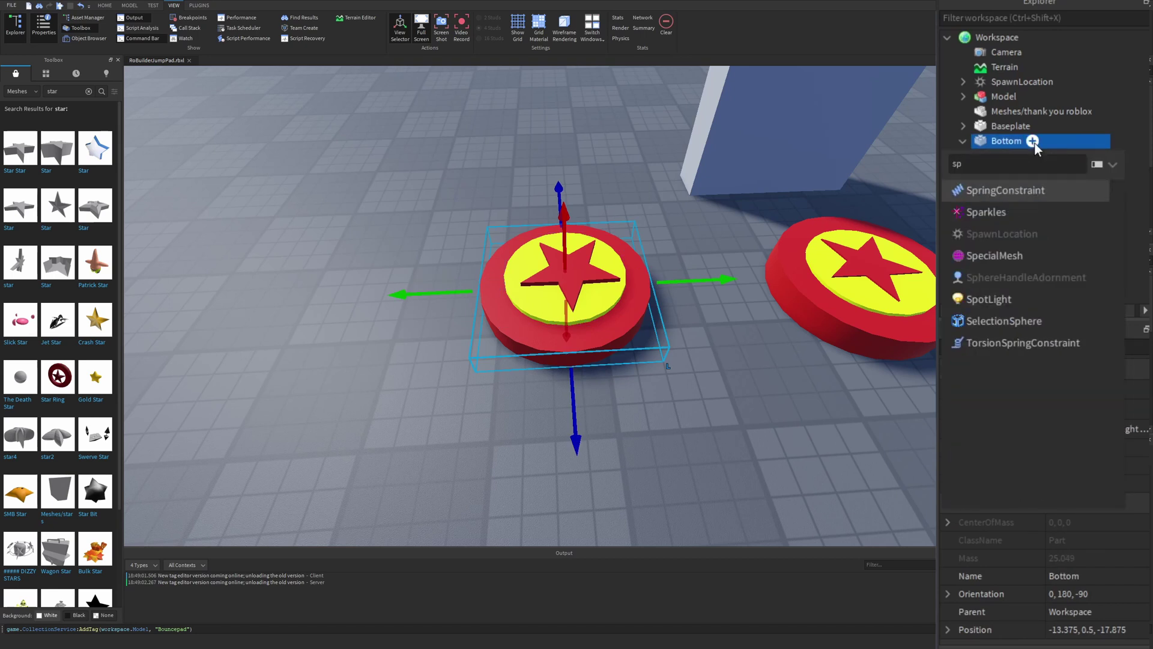
key("Return")
left_click(1033, 143)
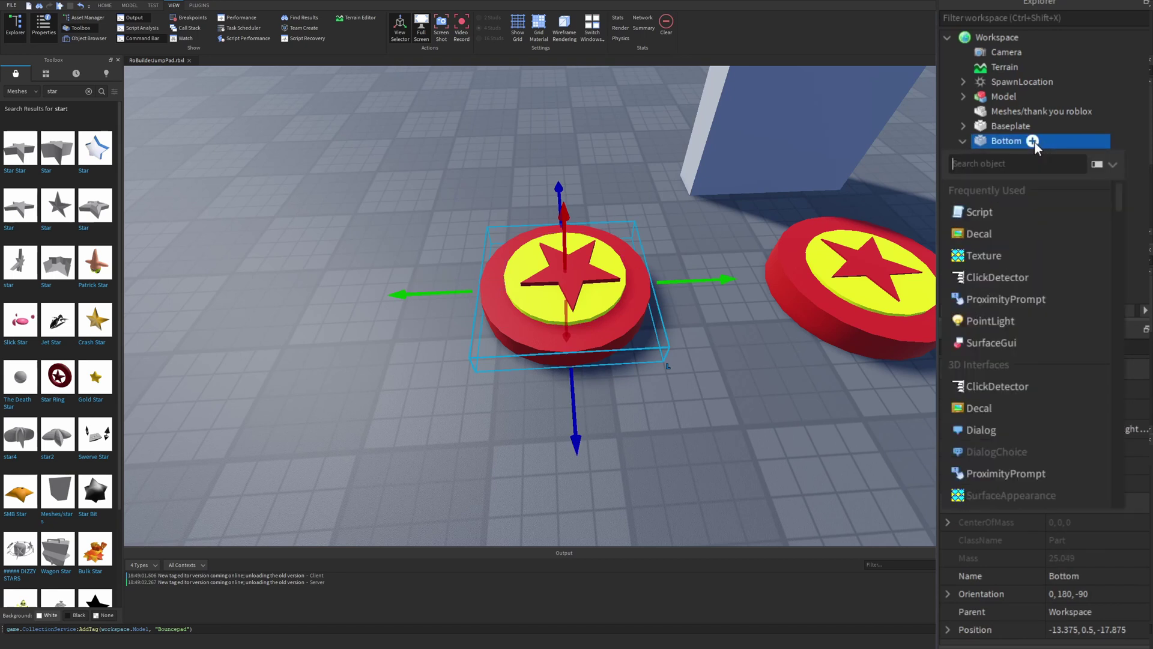
type("pris")
left_click(1033, 188)
Step: Set the SpringConstraint's Attachment0 to the Attachment inside the Bottom part
left_click(1033, 185)
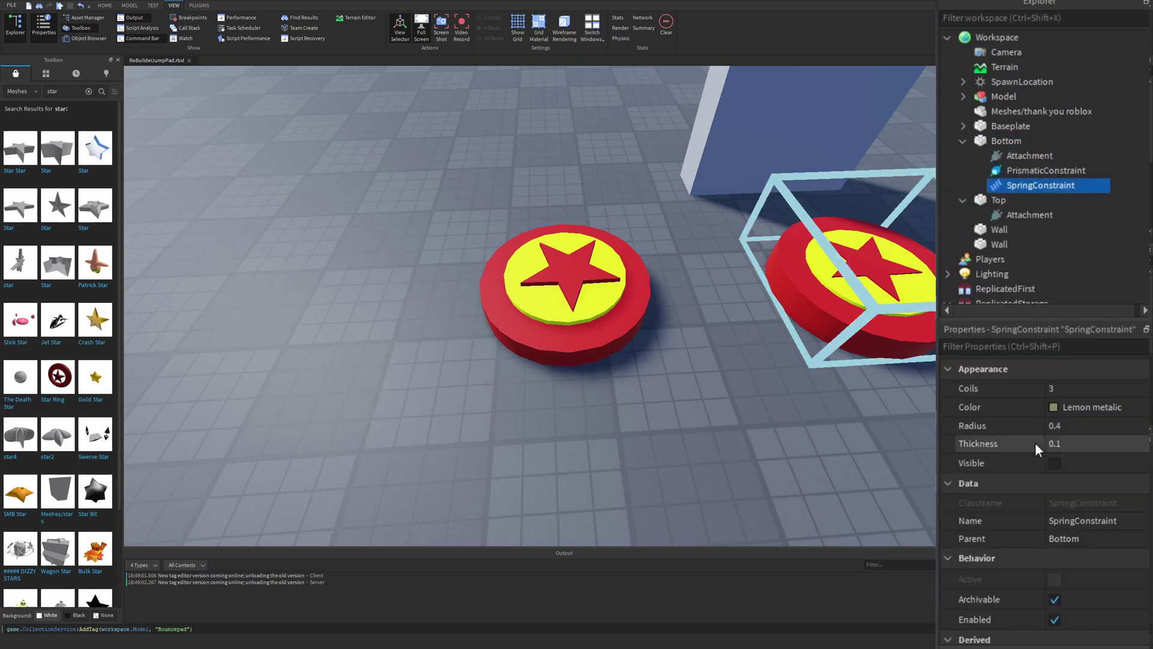
scroll(1048, 475, "down", 5)
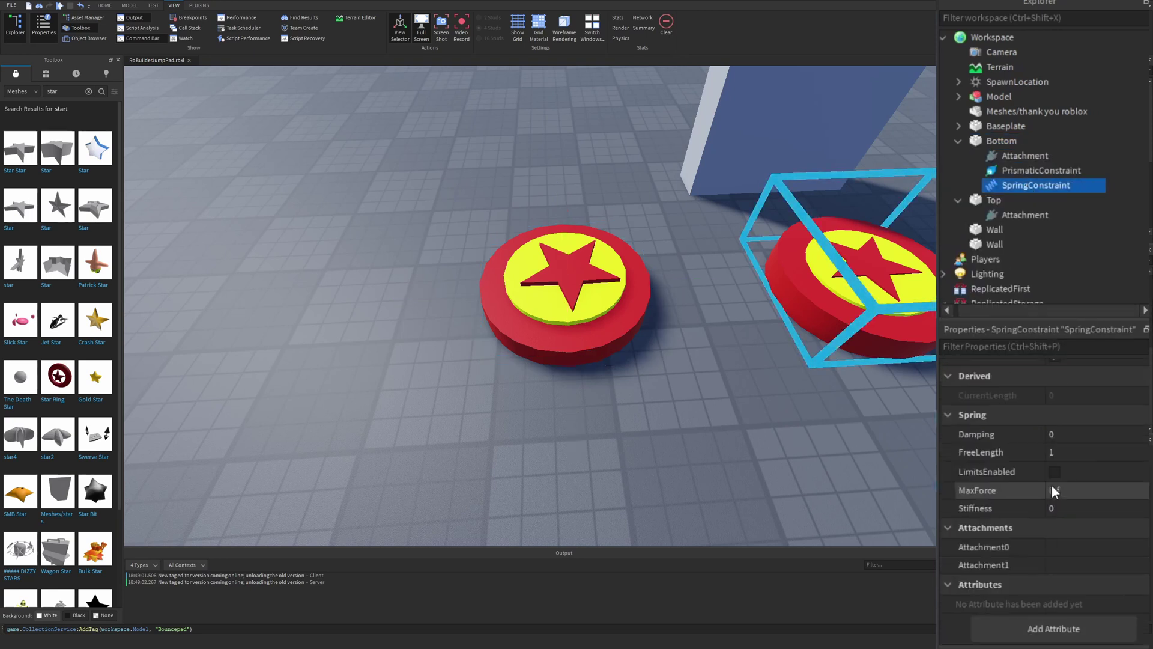
left_click(1072, 547)
left_click(1035, 157)
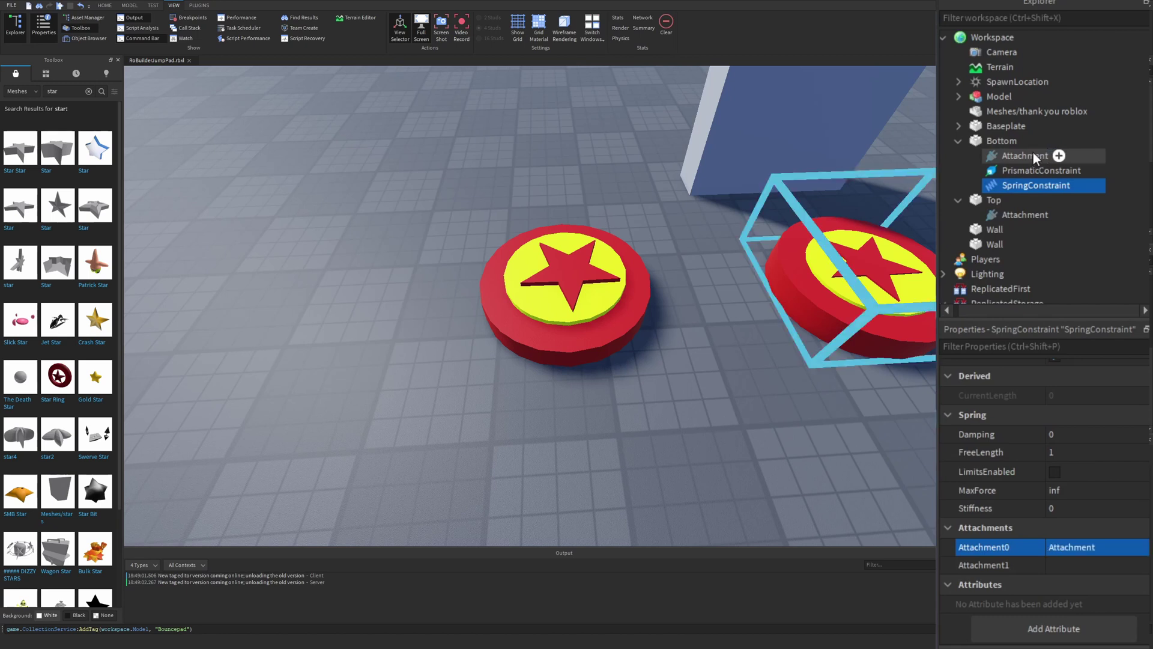
Step: Set the SpringConstraint's Attachment1 to the Top's Attachment, and set the PrismaticConstraint's Attachment0 and Attachment1 to the Bottom's and Top's Attachments
left_click(1071, 566)
left_click(1025, 217)
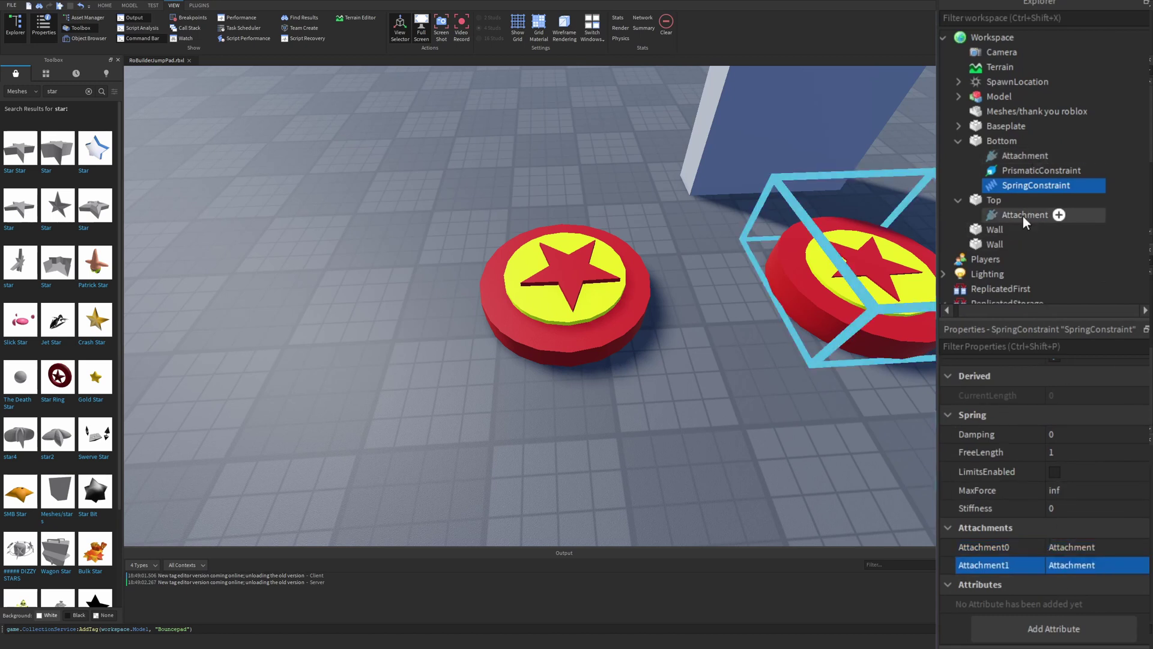
left_click(1039, 170)
left_click(1075, 548)
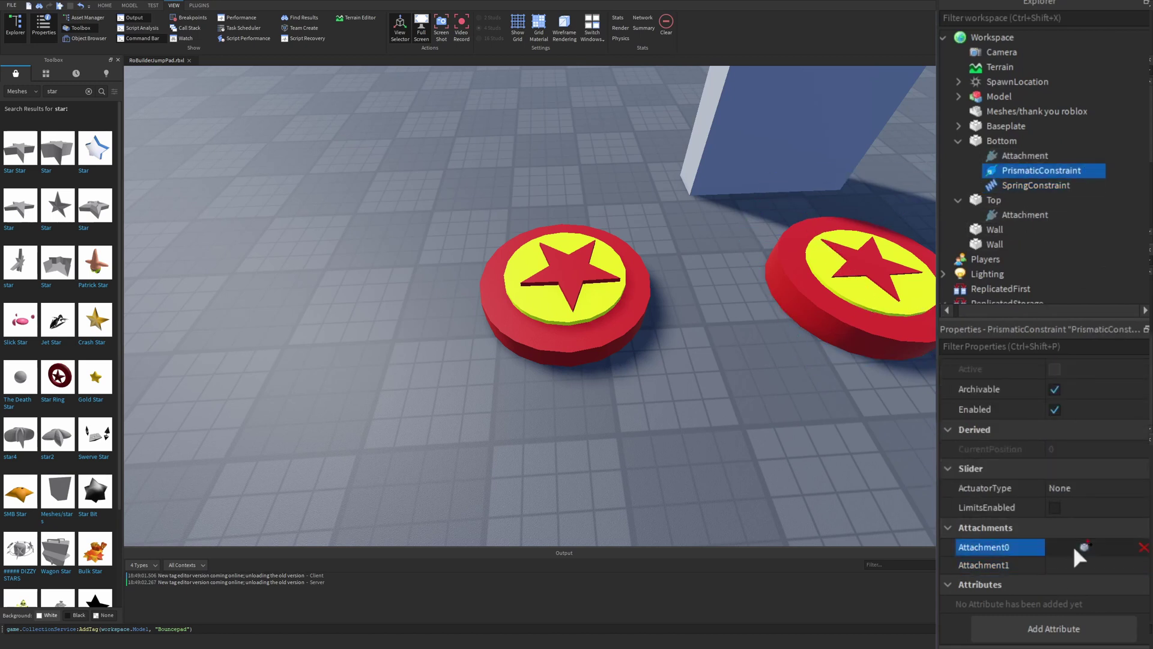
left_click(1022, 156)
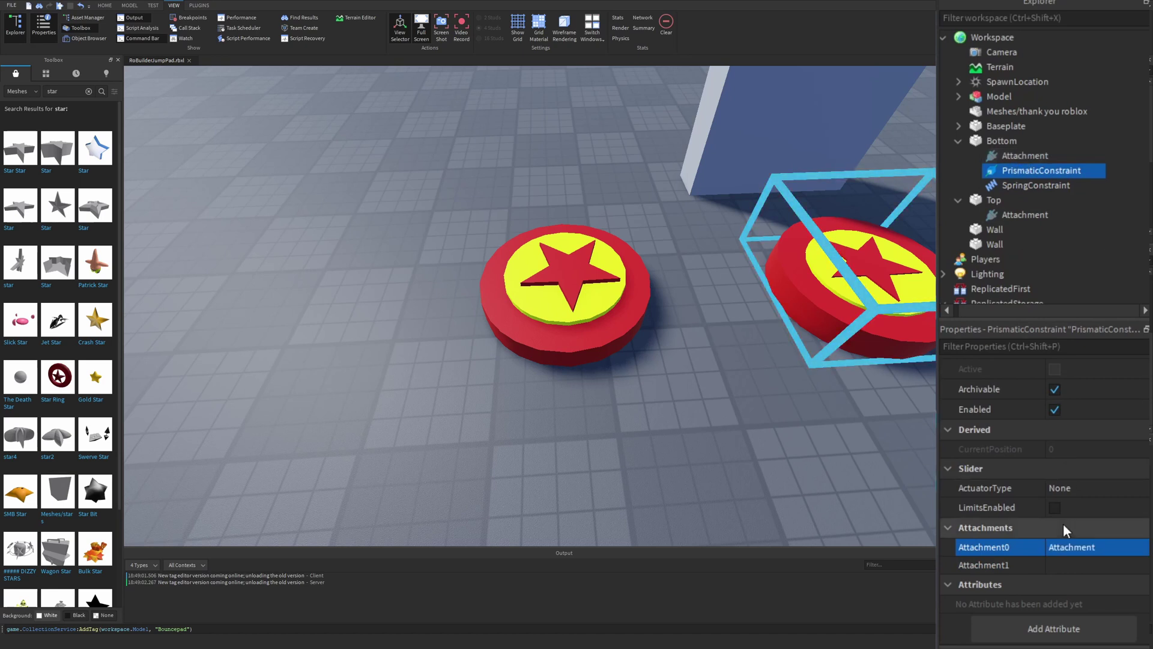
left_click(1071, 566)
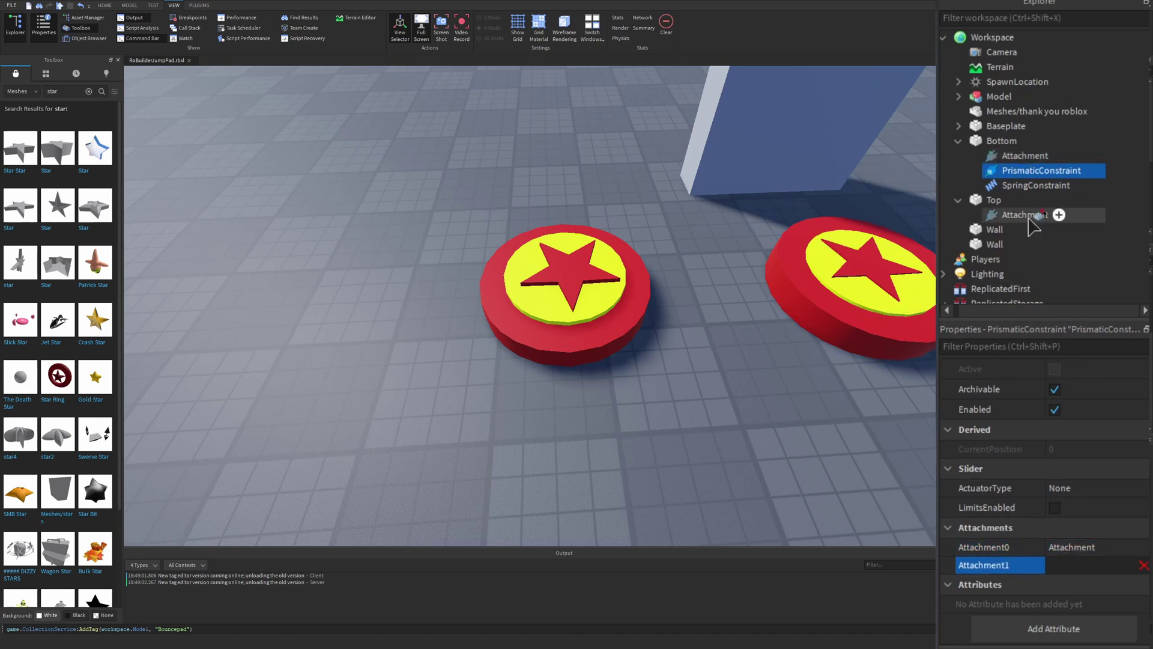
left_click(1030, 217)
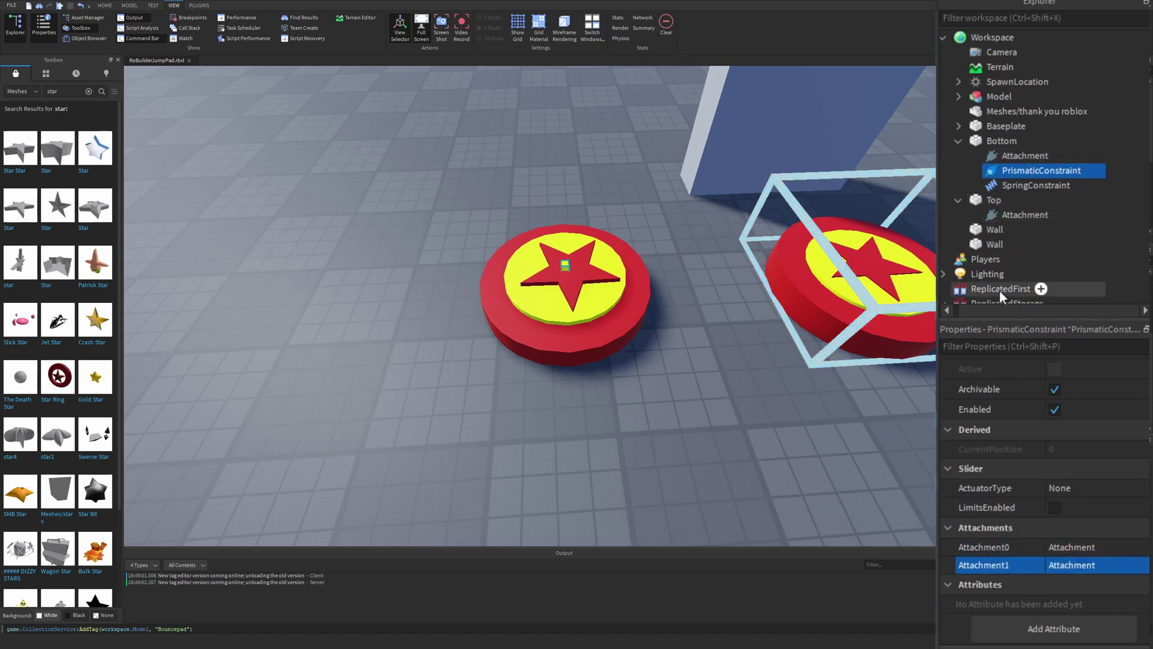
Step: Turn on Visible for the SpringConstraint inside the Bottom part
left_click(1027, 188)
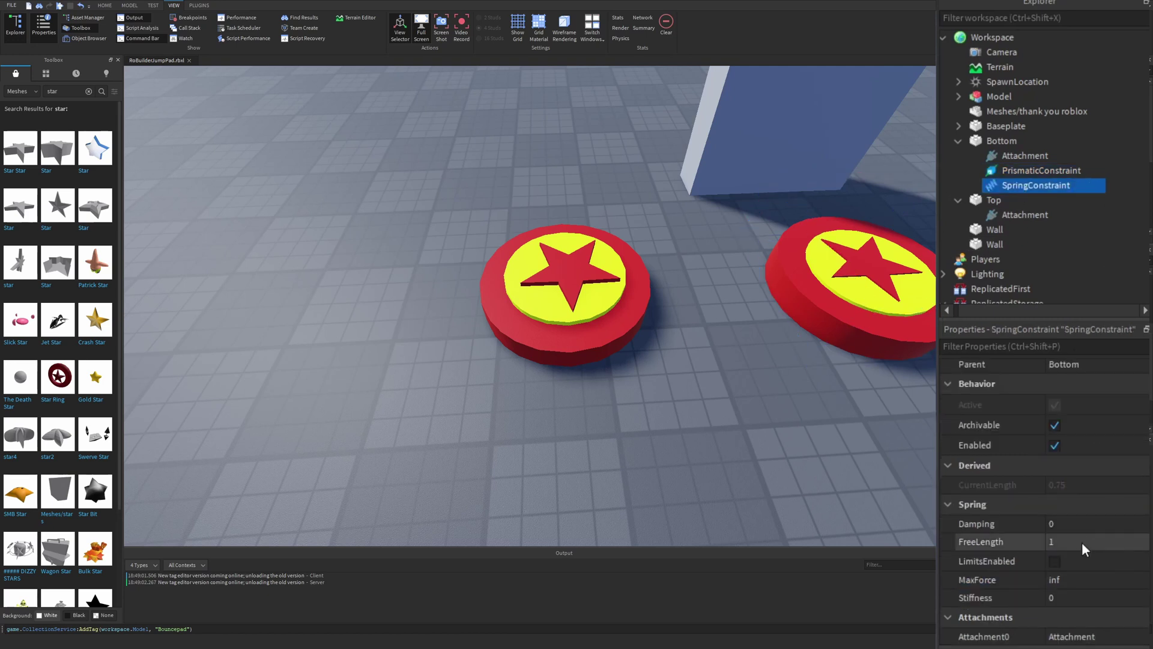
scroll(1051, 480, "up", 5)
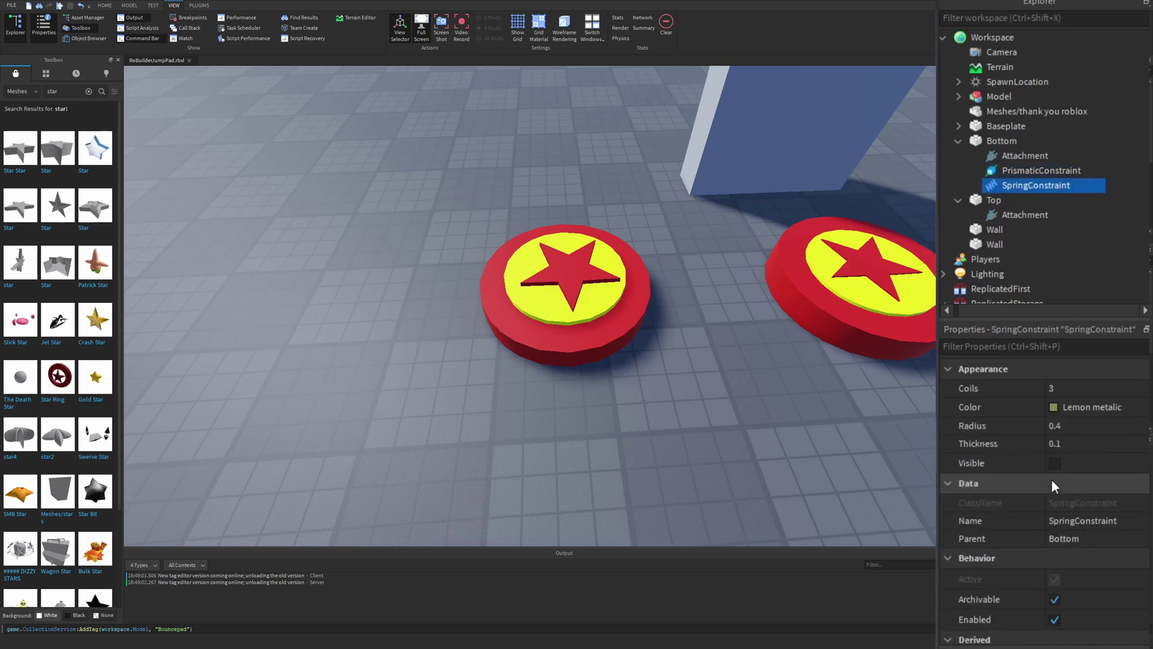
left_click(1055, 464)
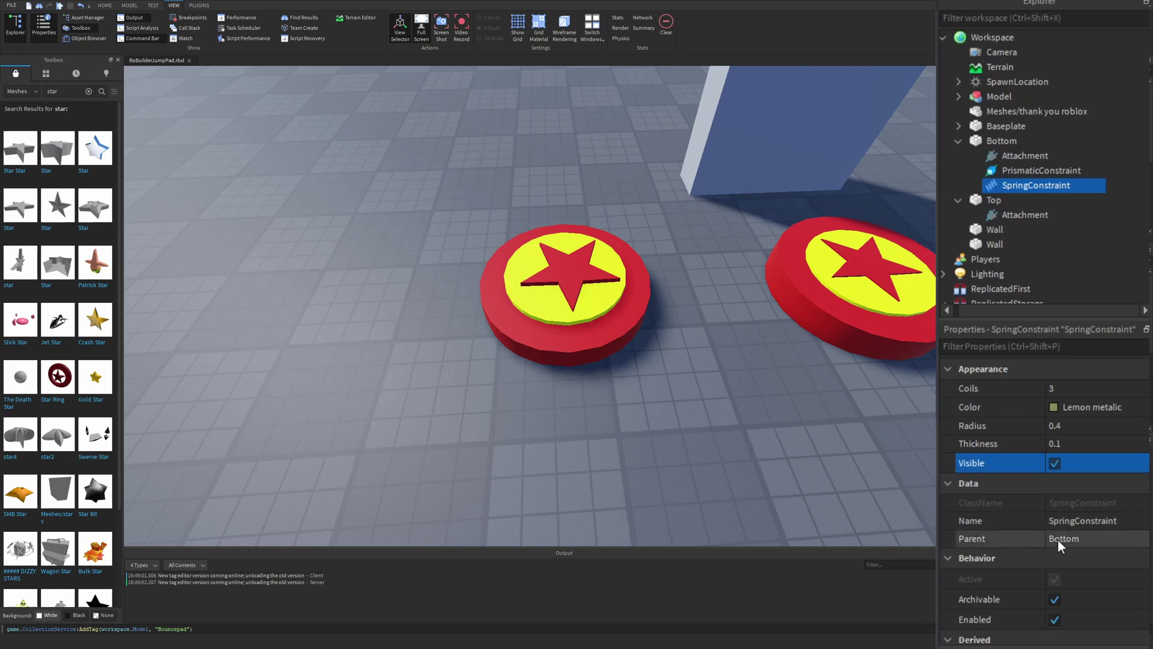
Step: Raise the Top part straight above the Bottom part to a Y position of 3.75
left_click(993, 200)
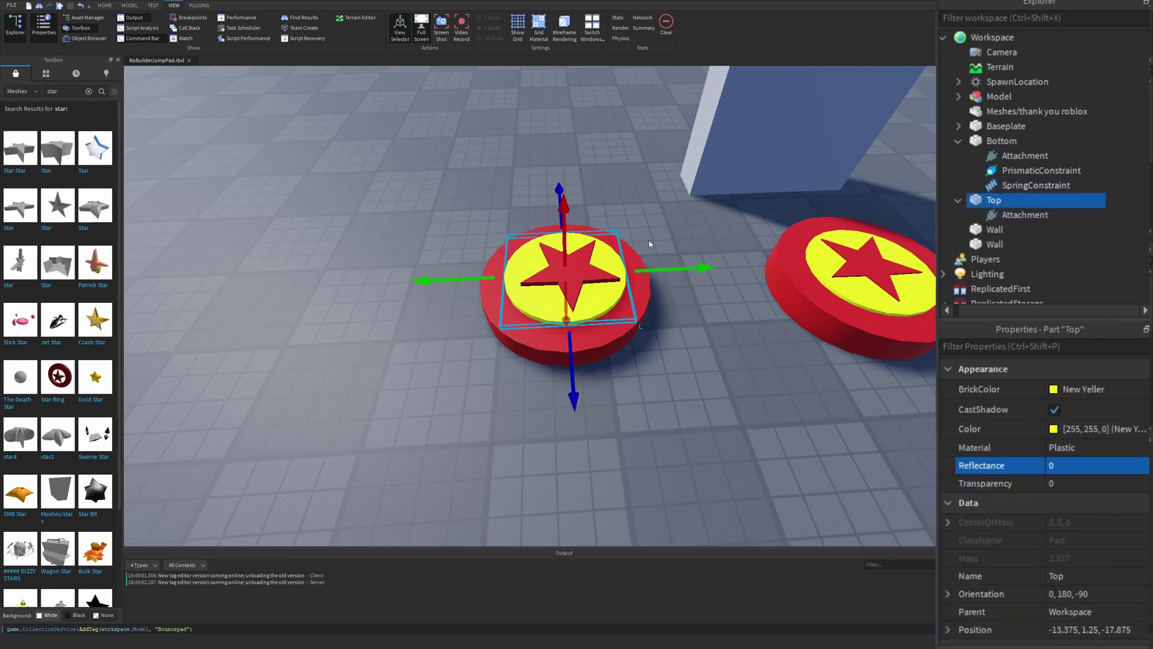
left_click_drag(563, 207, 574, 137)
scroll(720, 325, "up", 5)
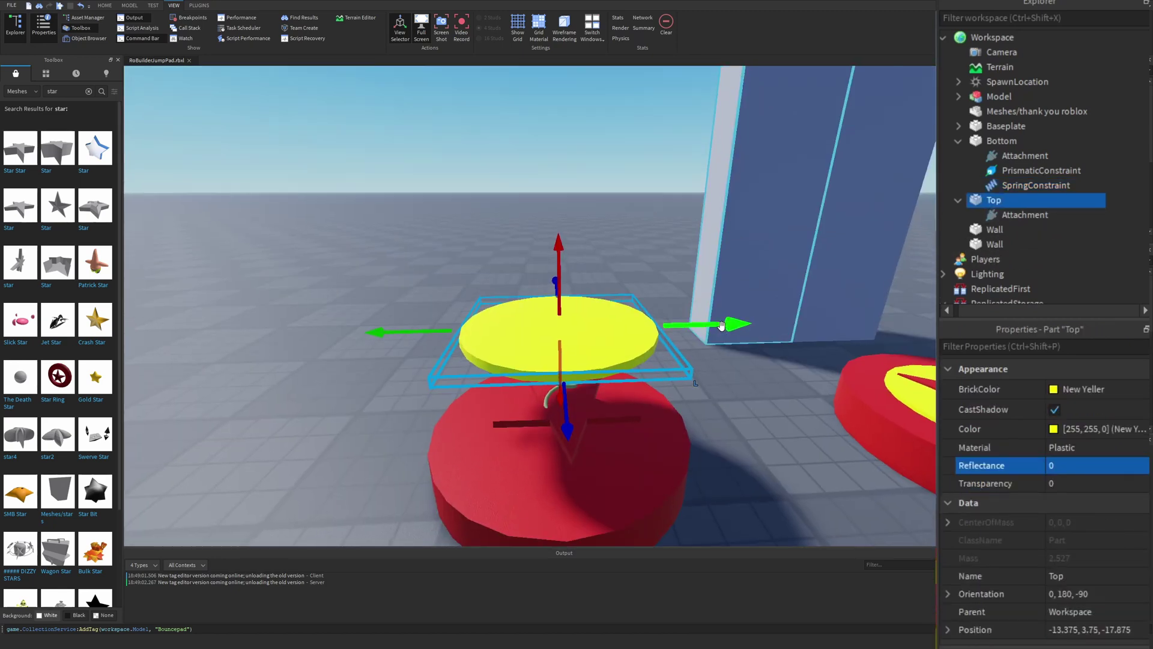
right_click_drag(721, 324, 722, 329)
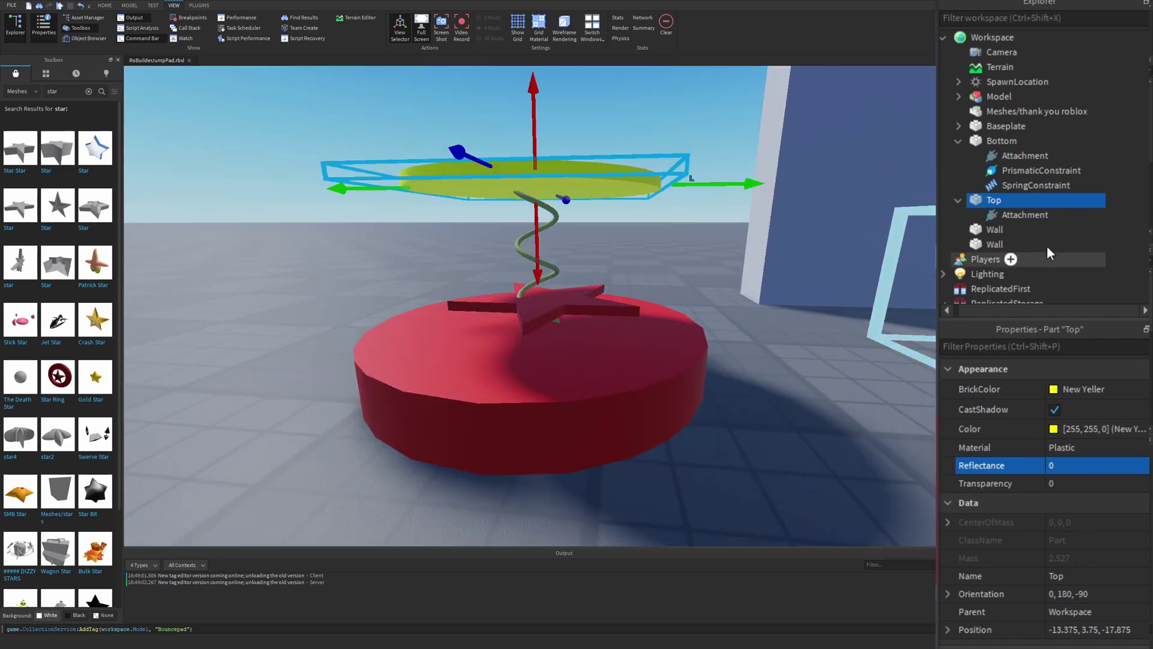
Step: Set the SpringConstraint's Radius to 1.5
left_click(1075, 185)
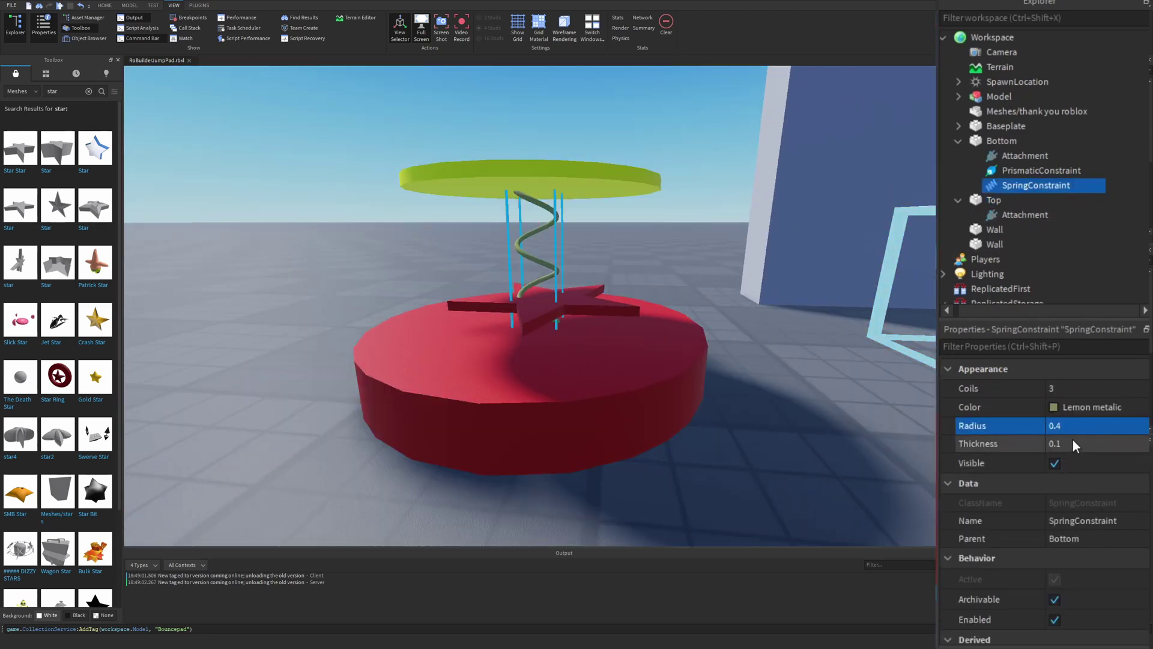
left_click(1074, 428)
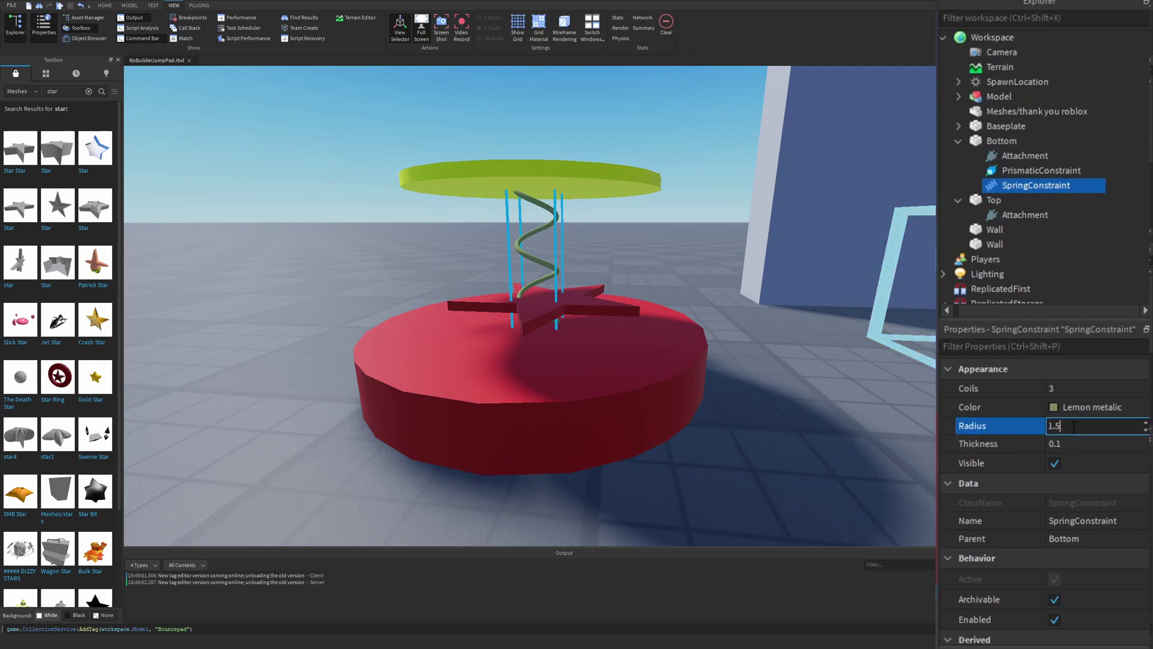
key("Return")
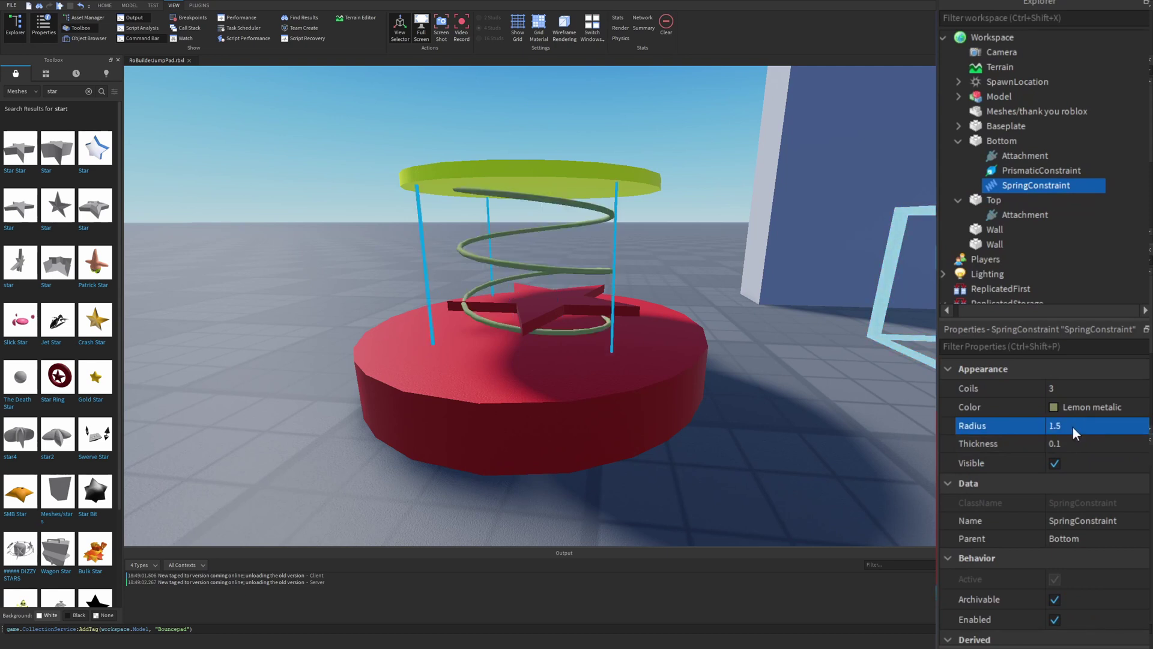
Step: Set the SpringConstraint's Damping to 200 and its Stiffness to 5000
scroll(1081, 444, "down", 5)
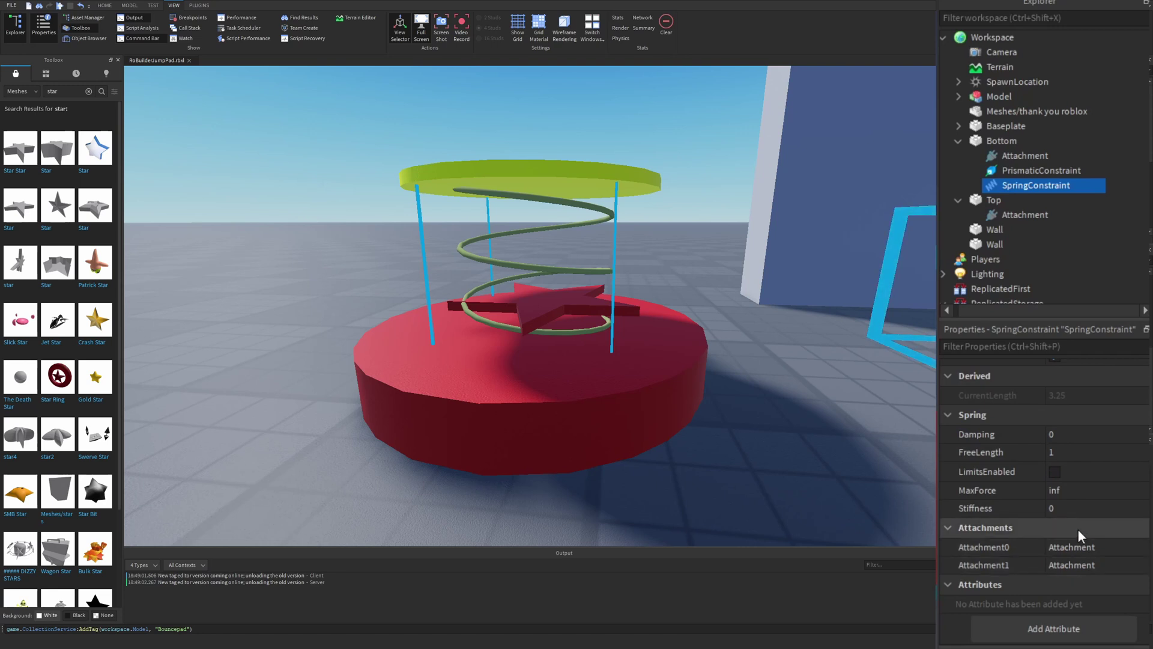
left_click(1069, 435)
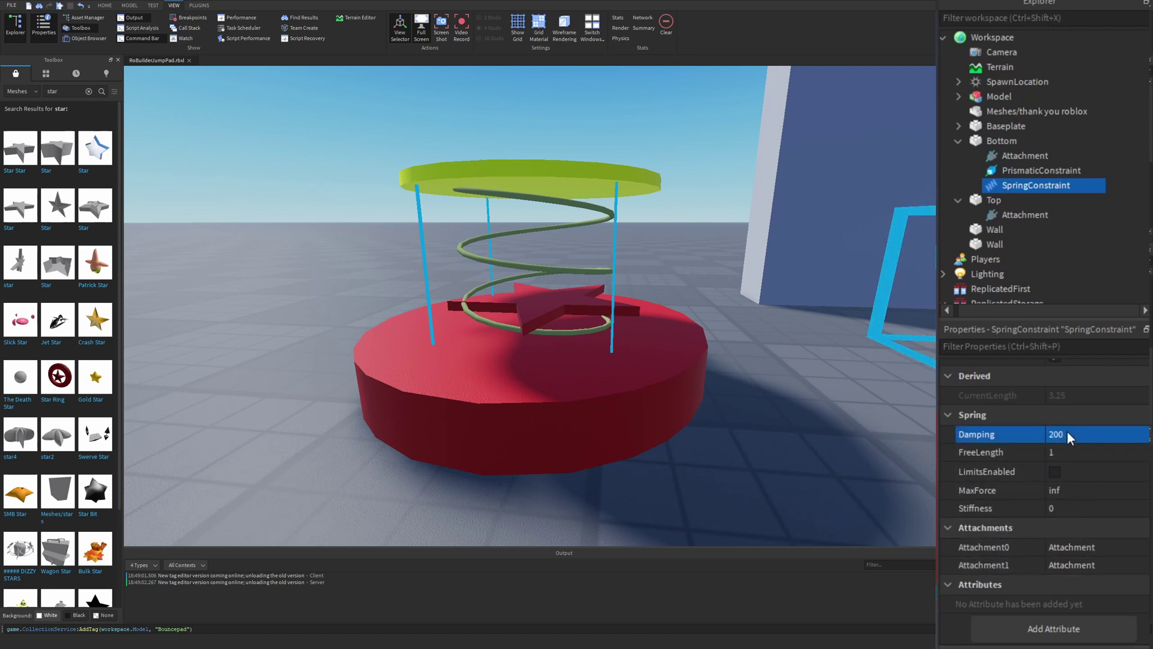
left_click(1114, 508)
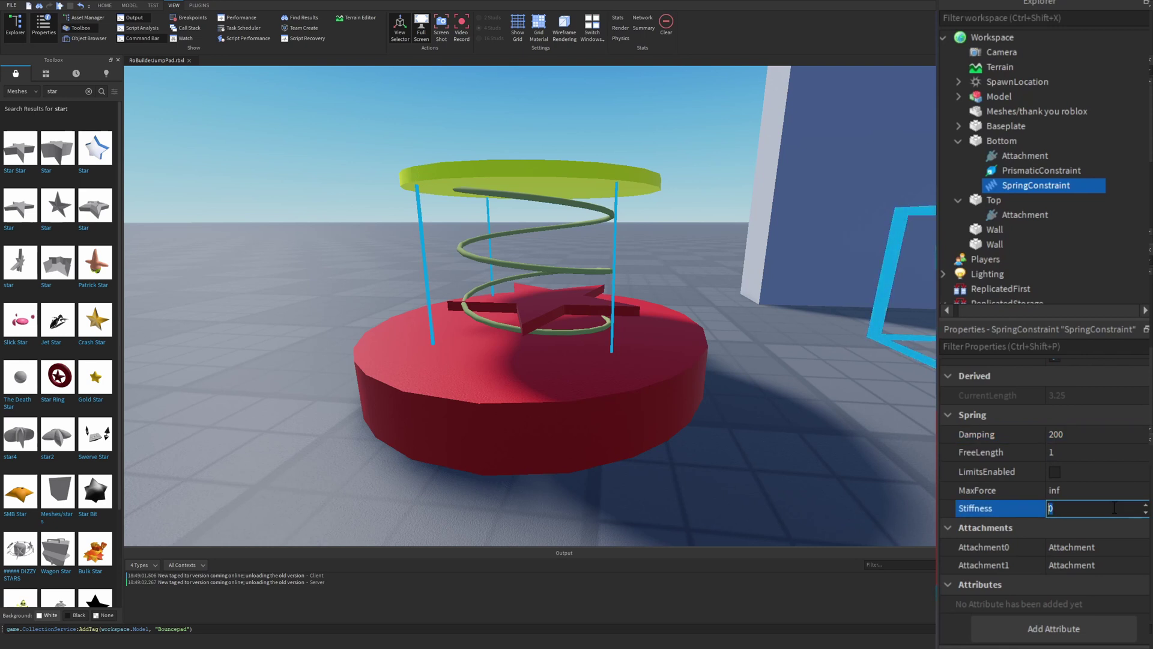
left_click(1068, 434)
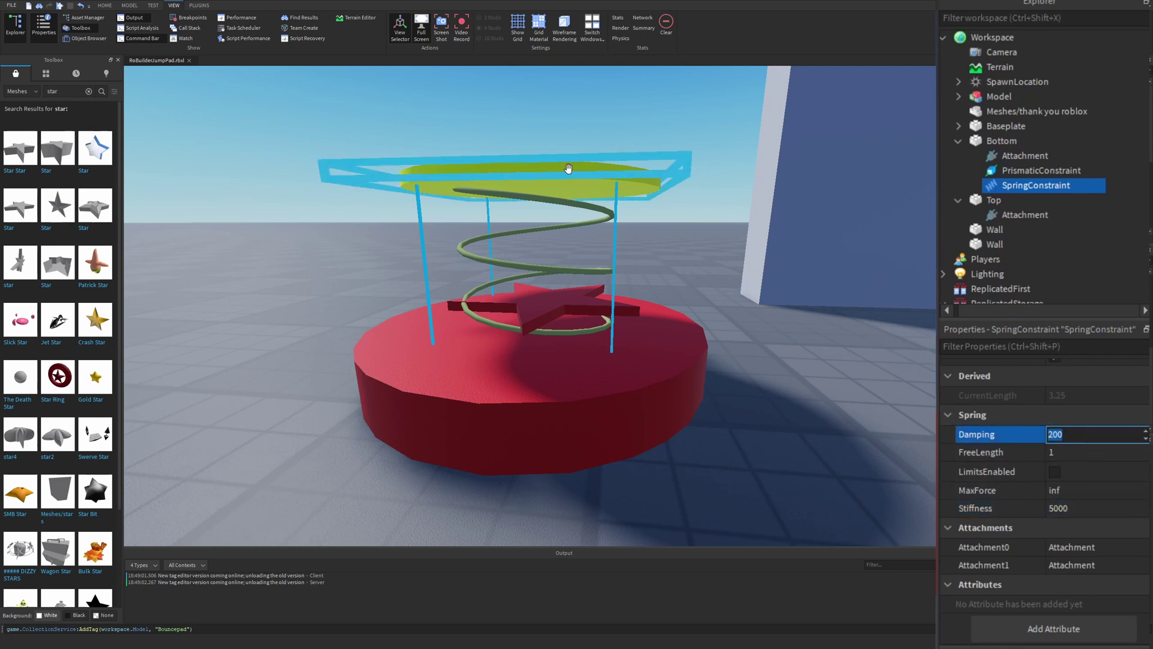
Step: Lower the Top part back onto the Bottom part at a Y position of 1.25
left_click(557, 162)
left_click_drag(534, 112, 533, 160)
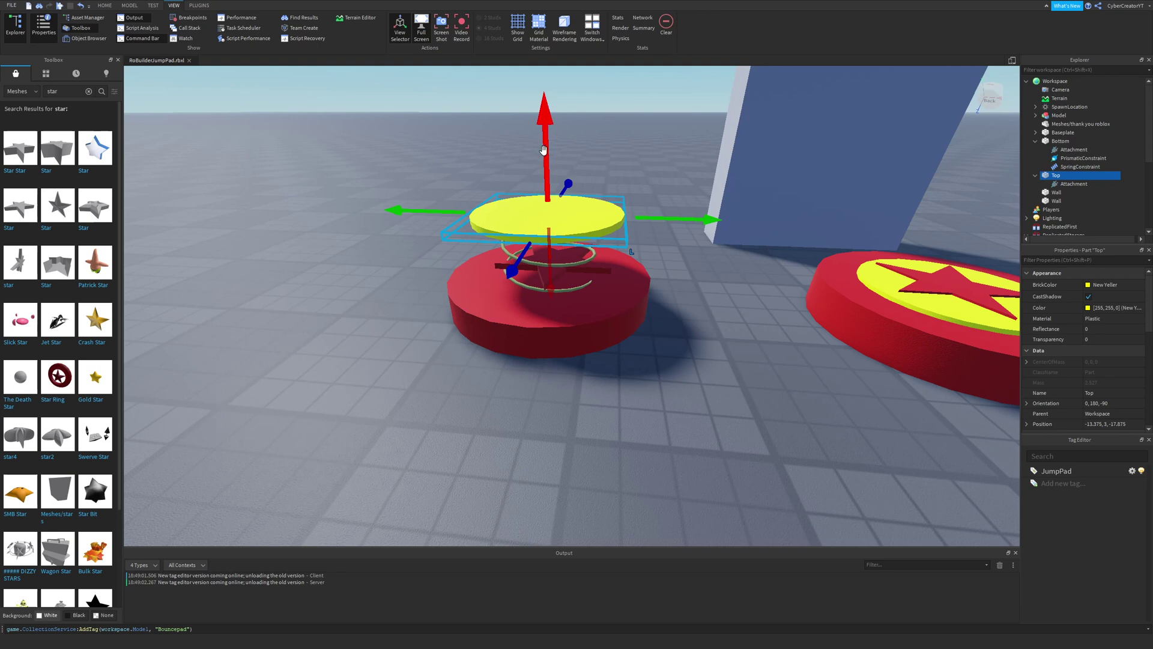
mouse_move(543, 149)
left_mouse_down()
mouse_move(545, 172)
mouse_move(547, 108)
mouse_move(556, 177)
mouse_move(556, 162)
left_mouse_up()
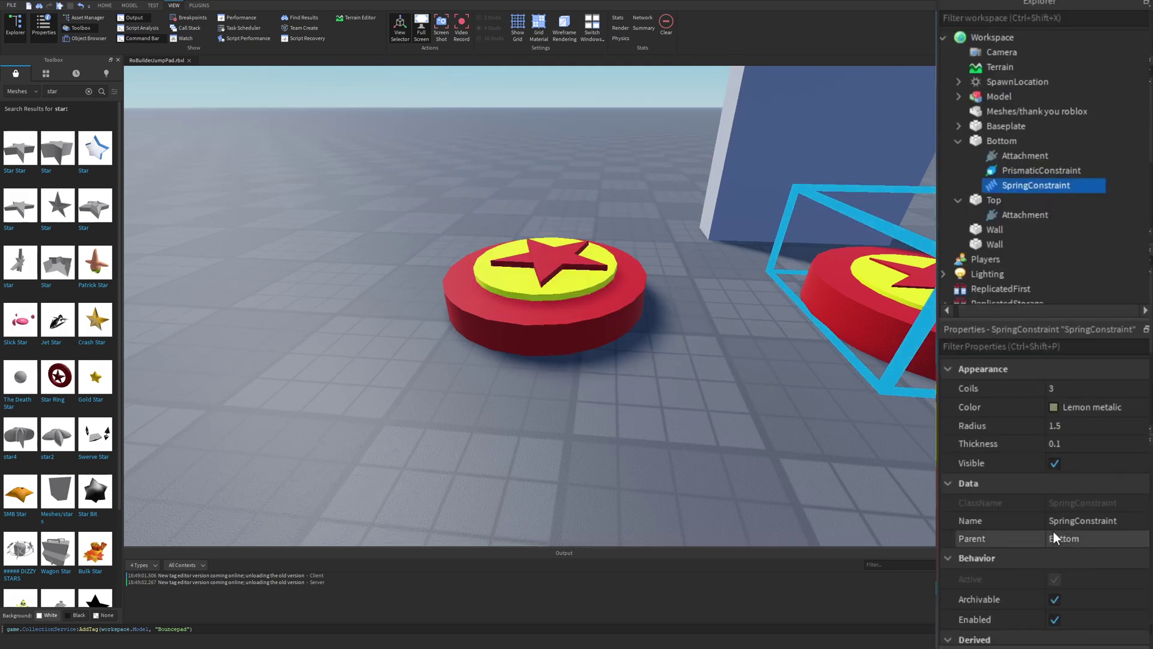
Step: Set the SpringConstraint's FreeLength to 0.1
scroll(1055, 536, "down", 4)
left_click(1068, 493)
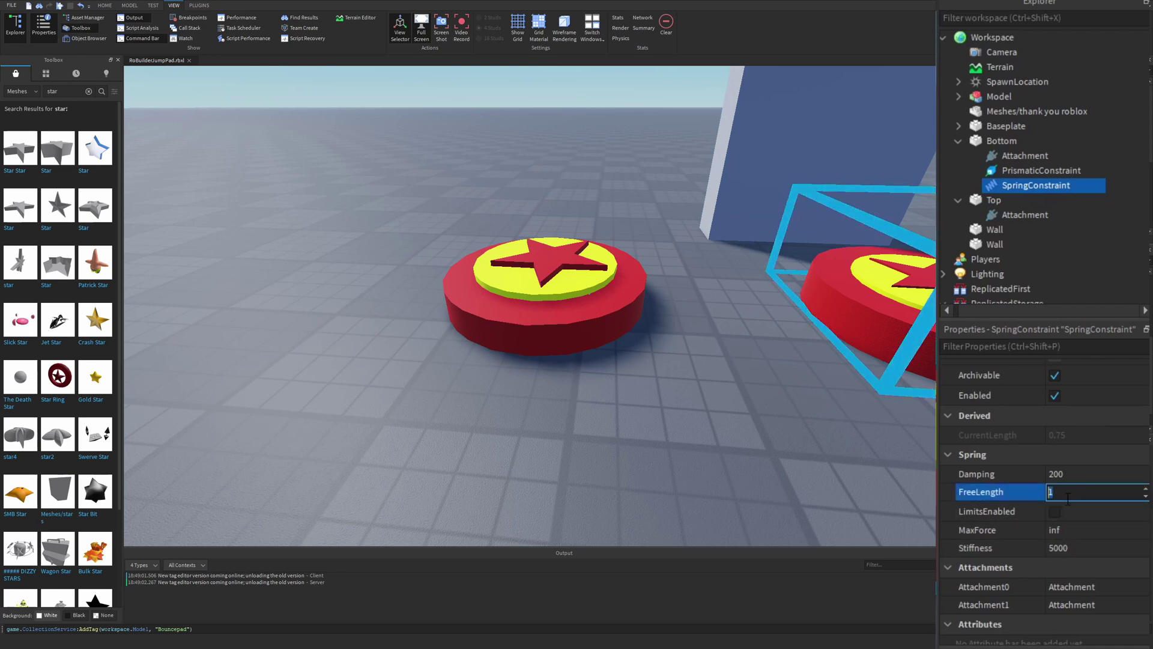
type("0.1")
key("Return")
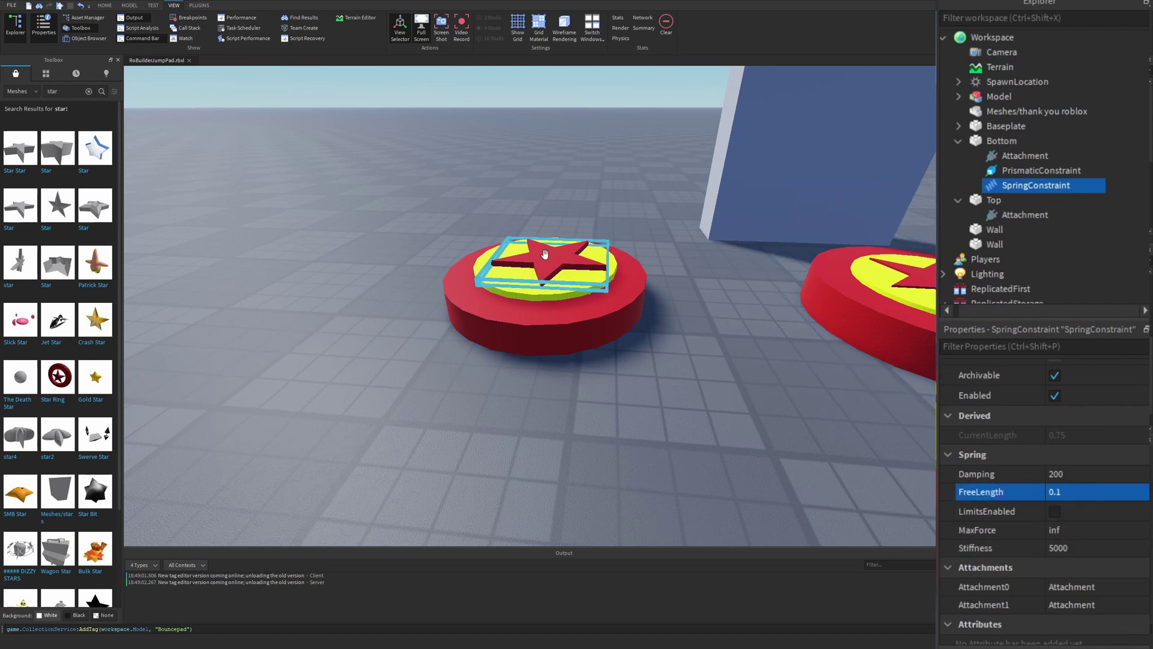
Step: Rename the star mesh on the pad as Star
left_click(544, 256)
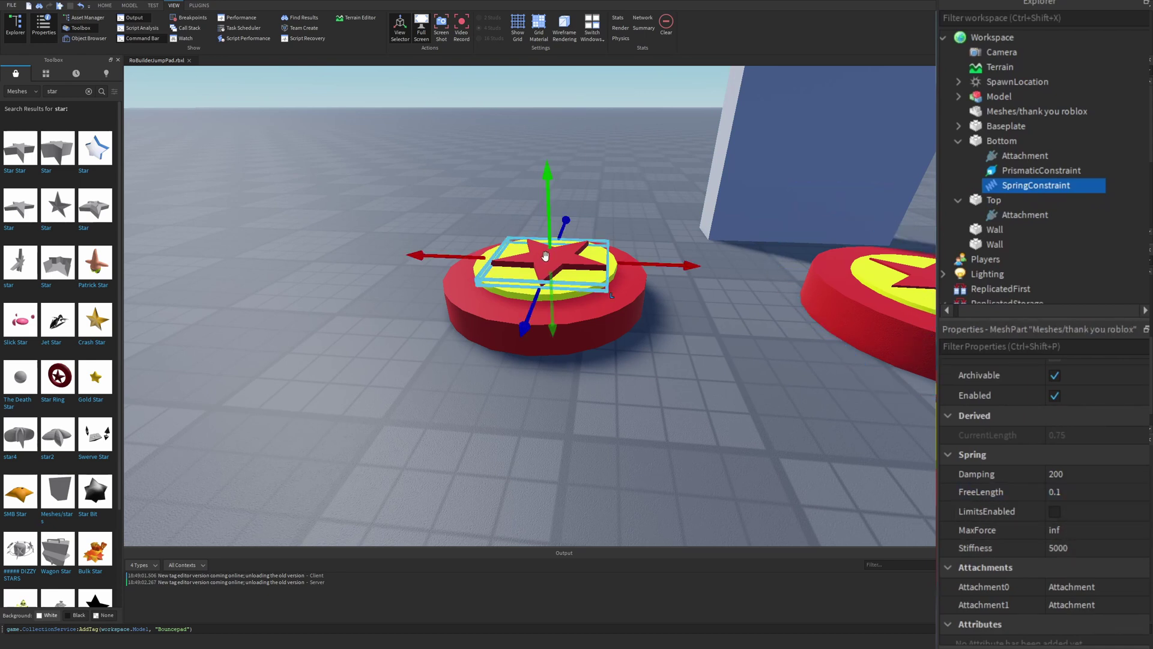
left_click(1035, 114)
type("Star")
key("Return")
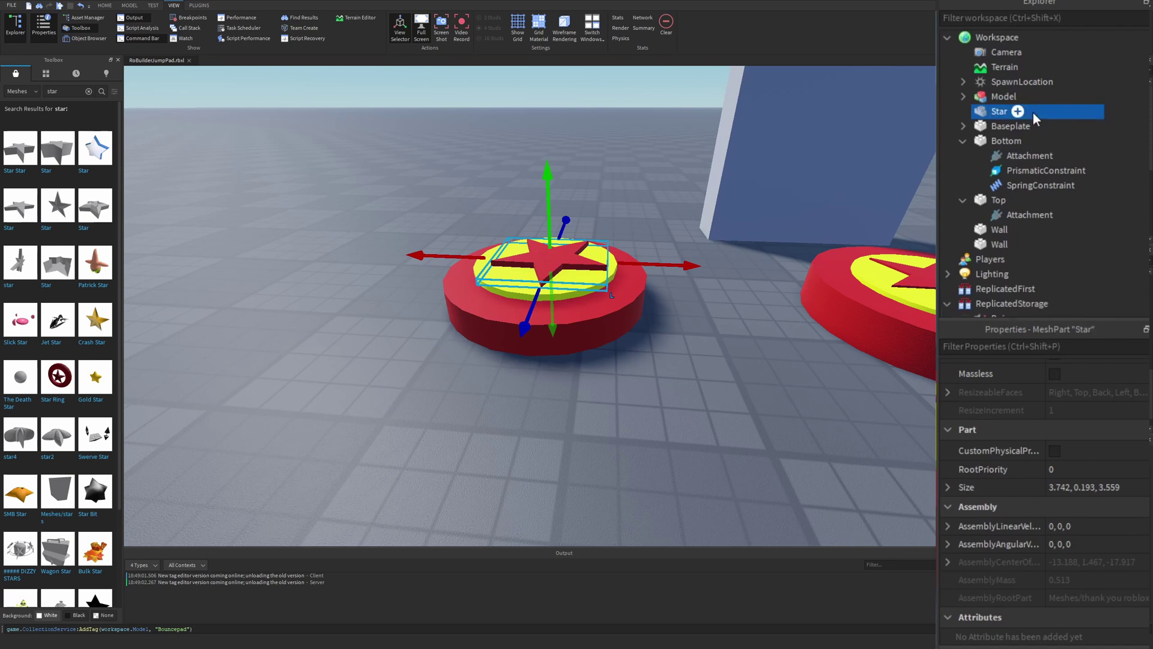
Step: Add a WeldConstraint to the Star and set its Part0 to Star and its Part1 to Top
left_click(1018, 111)
type("weld")
key("Return")
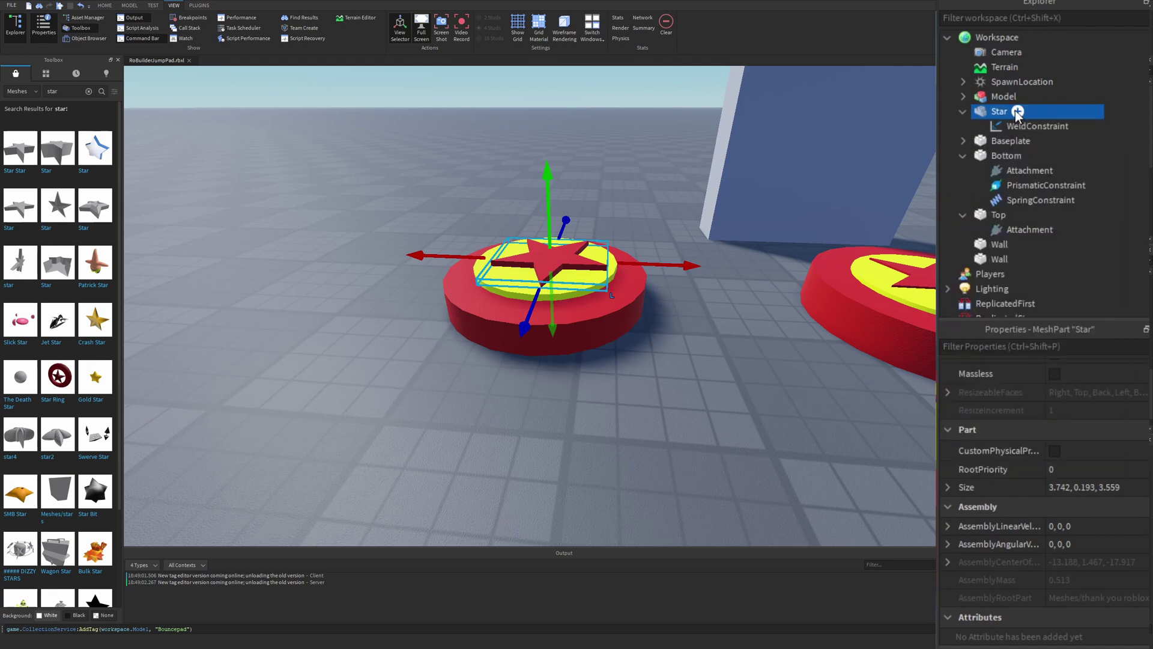
left_click(1021, 126)
left_click(1025, 544)
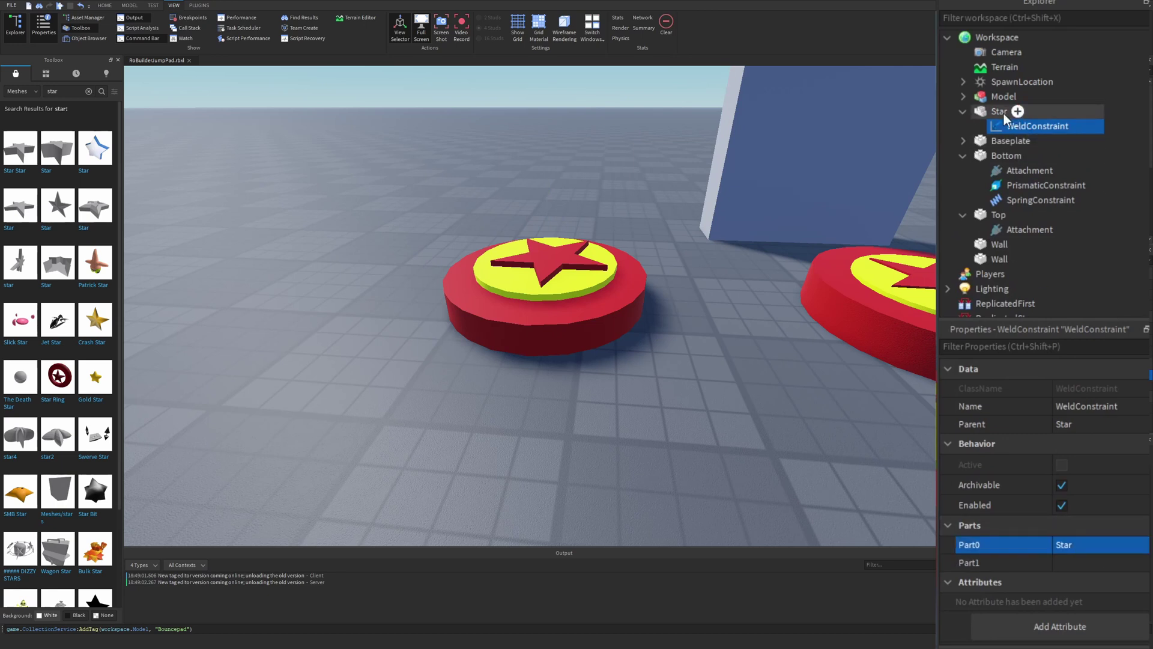
left_click(1092, 565)
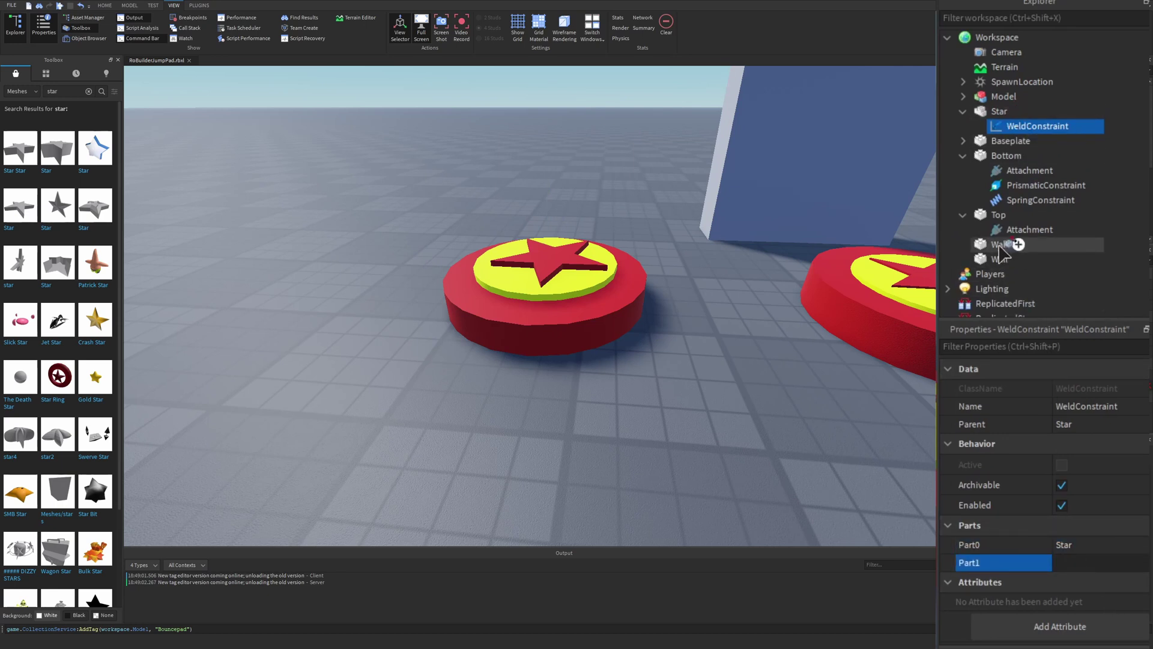
left_click(998, 215)
Step: Duplicate the Bottom part and move the copy straight up to a Y position of 1.5
left_click(545, 300)
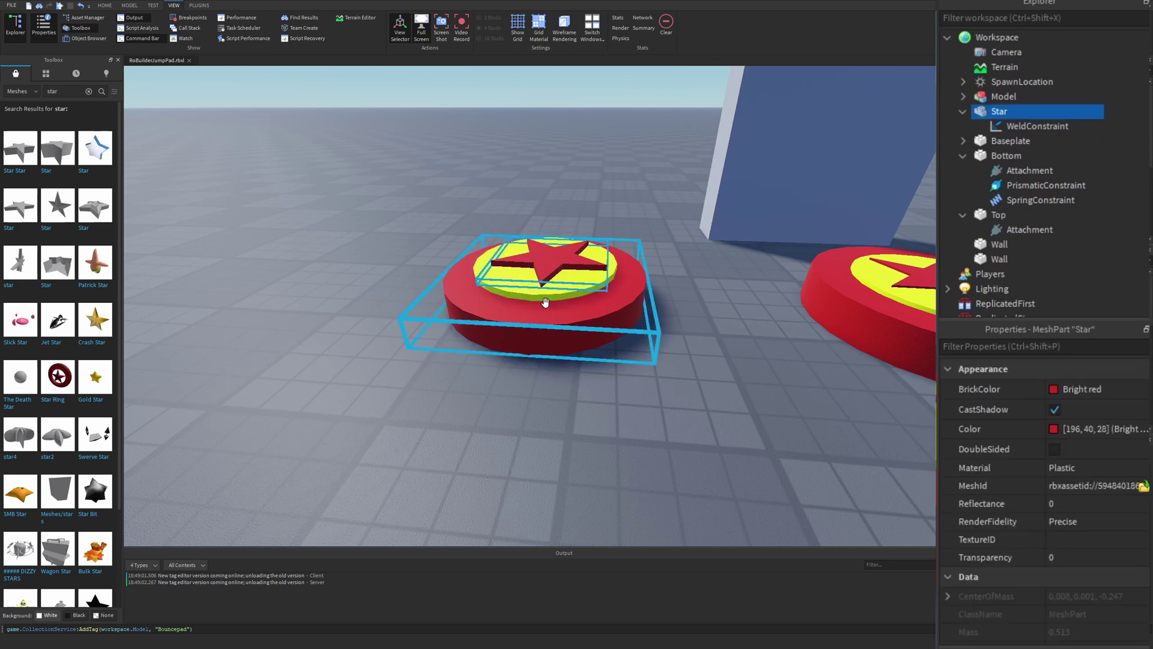
left_click(559, 251)
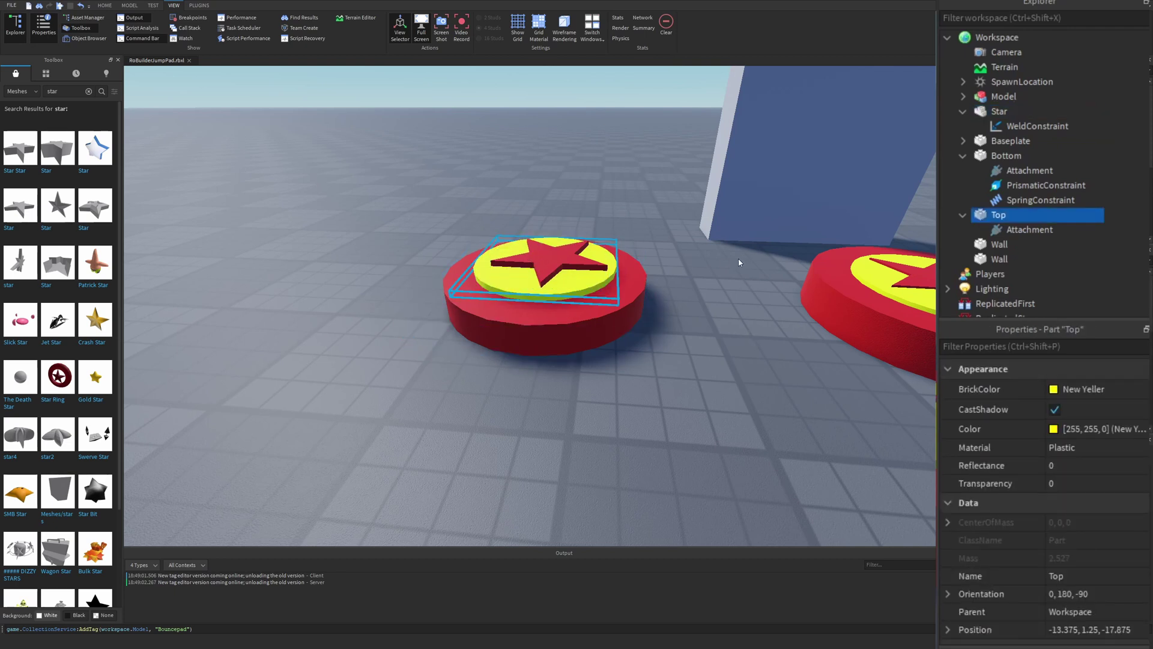
left_click(589, 283)
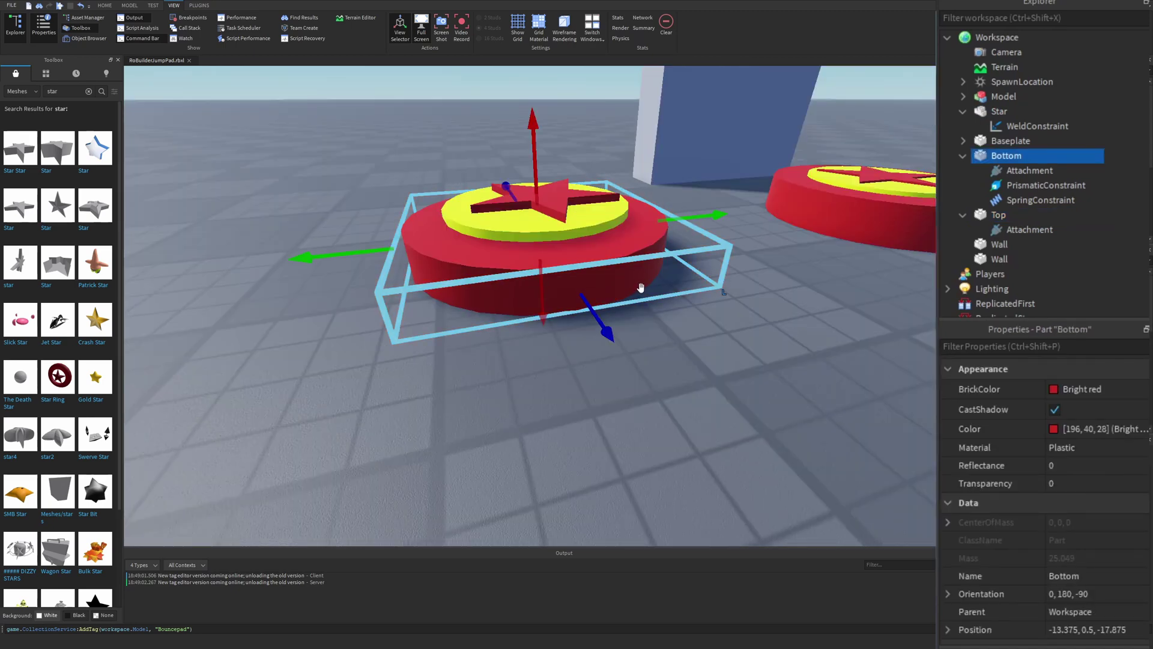
key("ctrl+d")
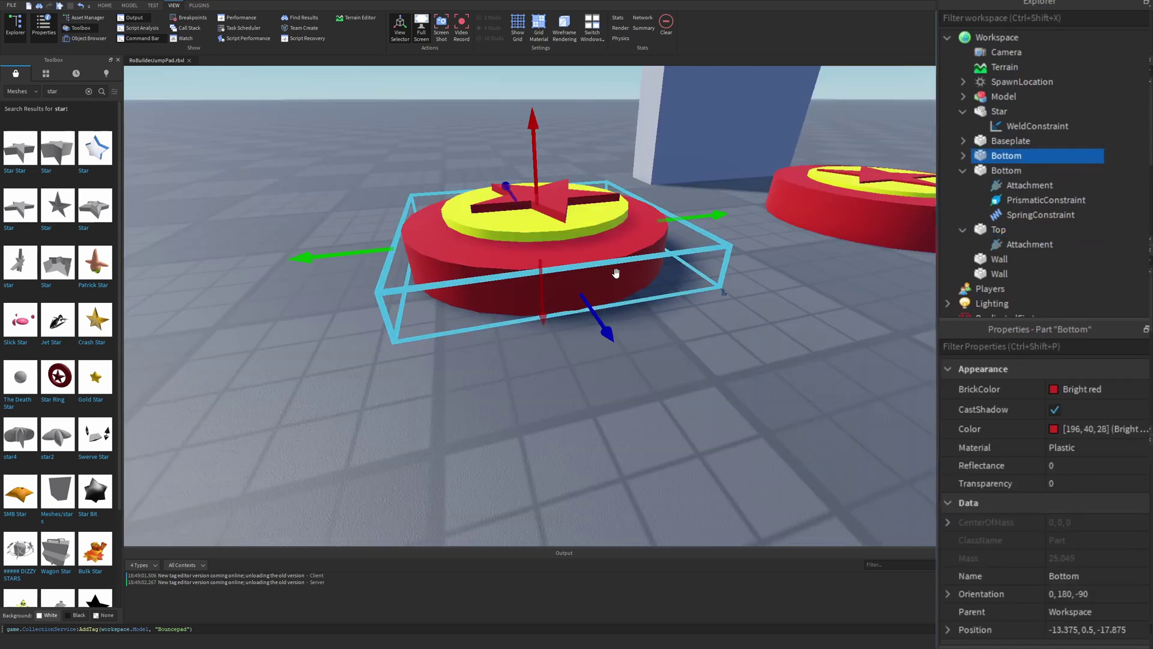
left_click_drag(534, 118, 533, 55)
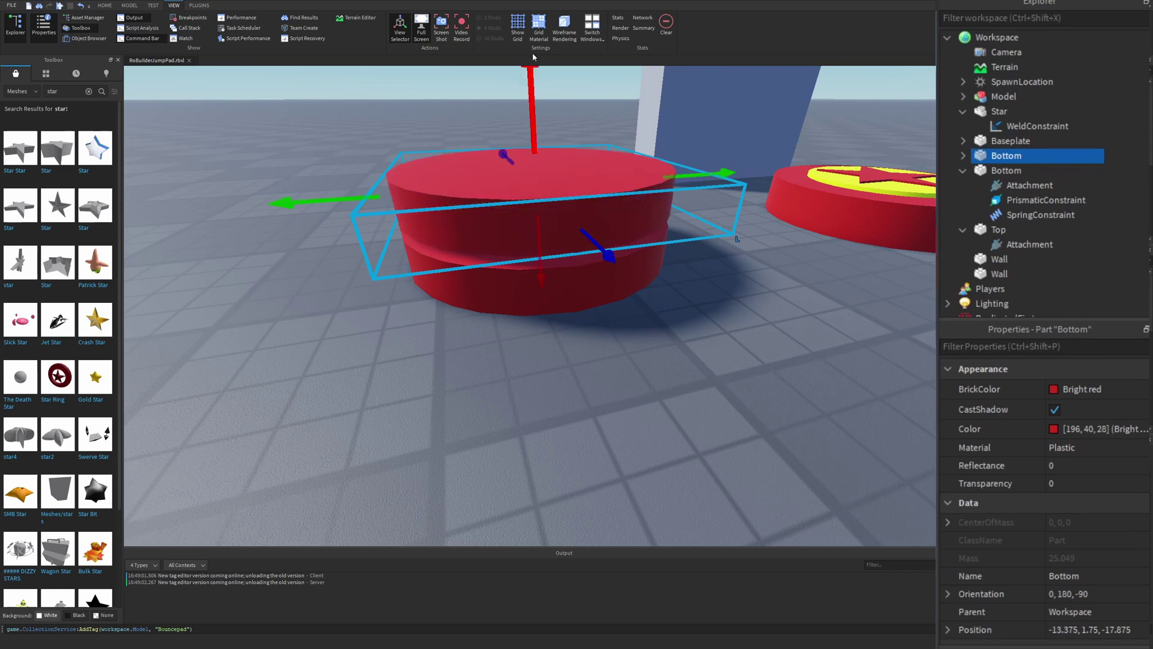
right_click_drag(705, 314, 708, 315)
mouse_move(531, 169)
left_mouse_down()
mouse_move(530, 149)
mouse_move(528, 180)
left_mouse_up()
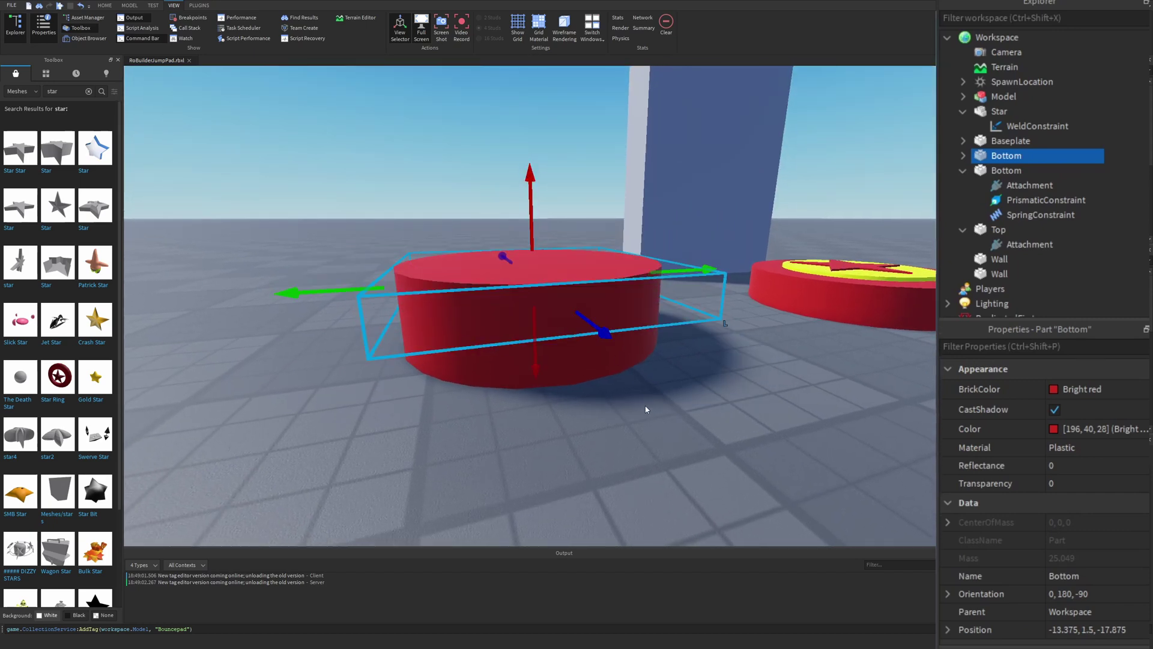
Step: Rename the raised copy of the Bottom part as Hitbox
double_click(998, 157)
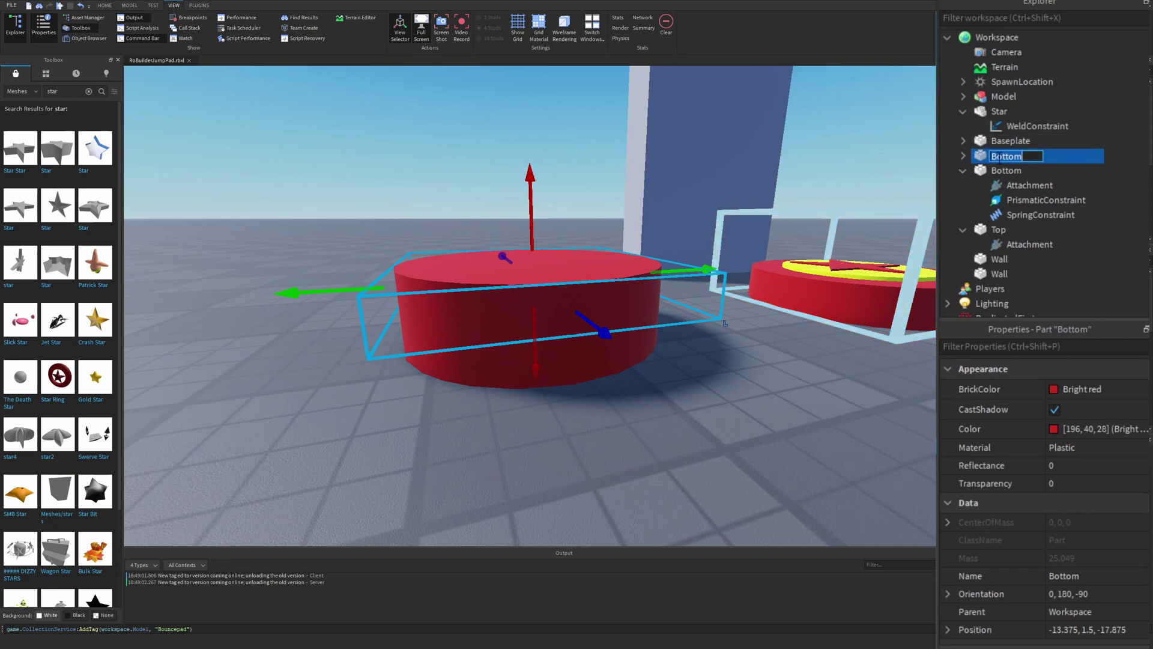
type("Hitbox")
key("Return")
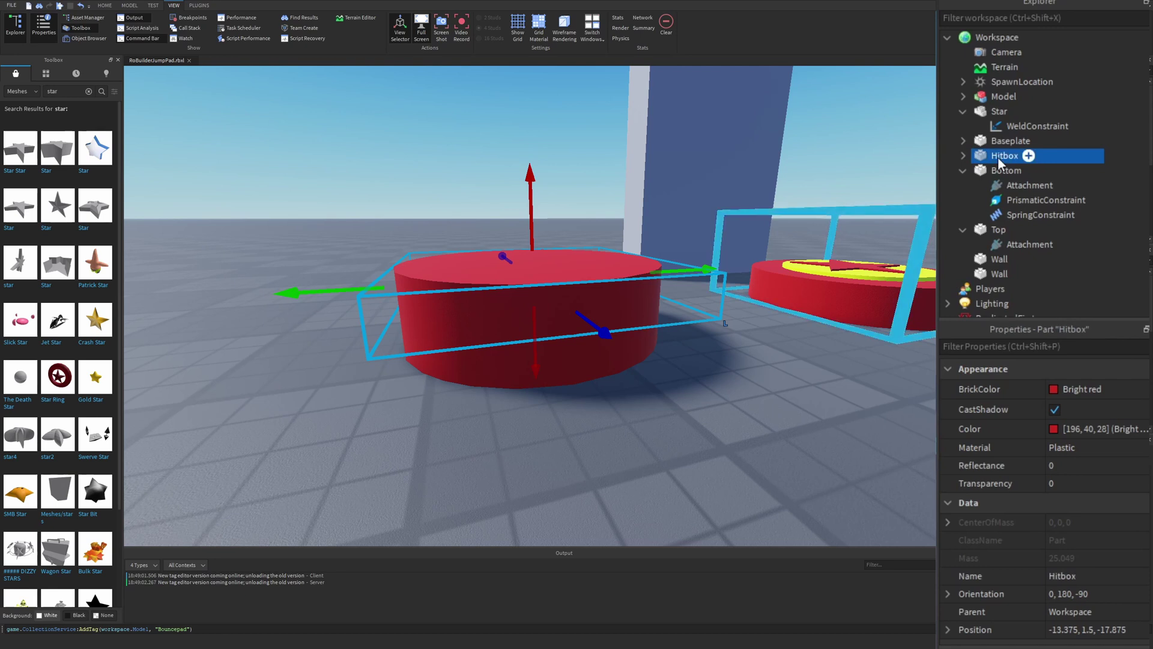
Step: Delete the Attachment, PrismaticConstraint and SpringConstraint inside the Hitbox part
left_click(962, 155)
left_click(1028, 171)
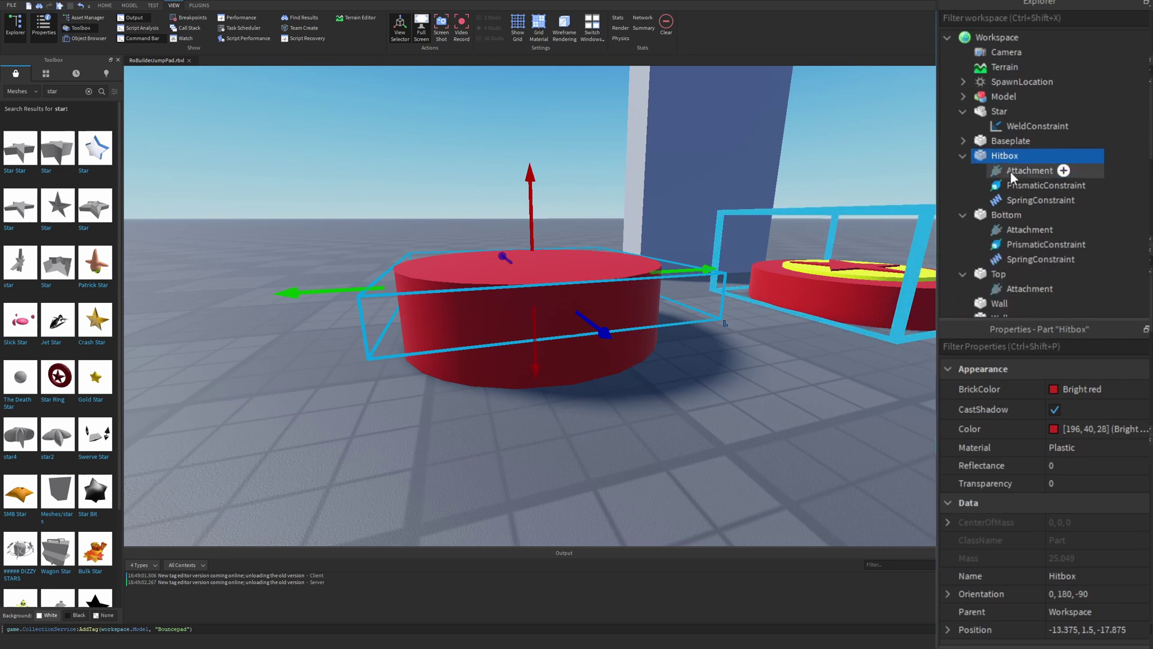
left_click(1028, 187, "ctrl")
left_click(1033, 202, "ctrl")
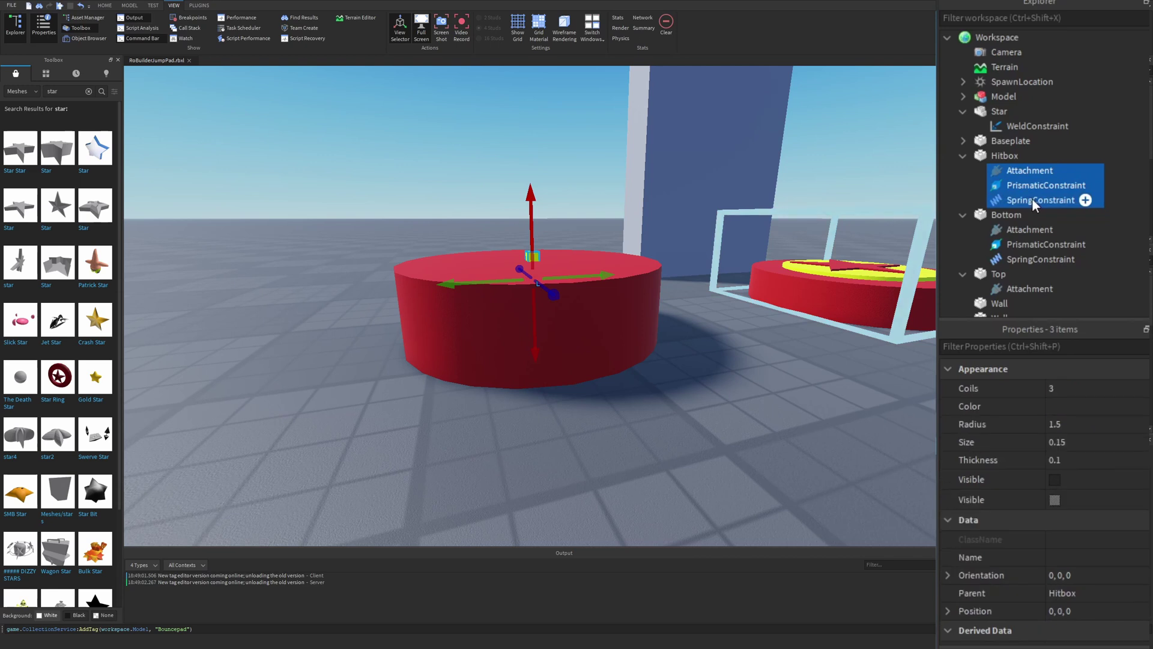
key("Delete")
Step: Set the Hitbox part's Transparency to 1 and turn off its CanCollide property
left_click(1004, 155)
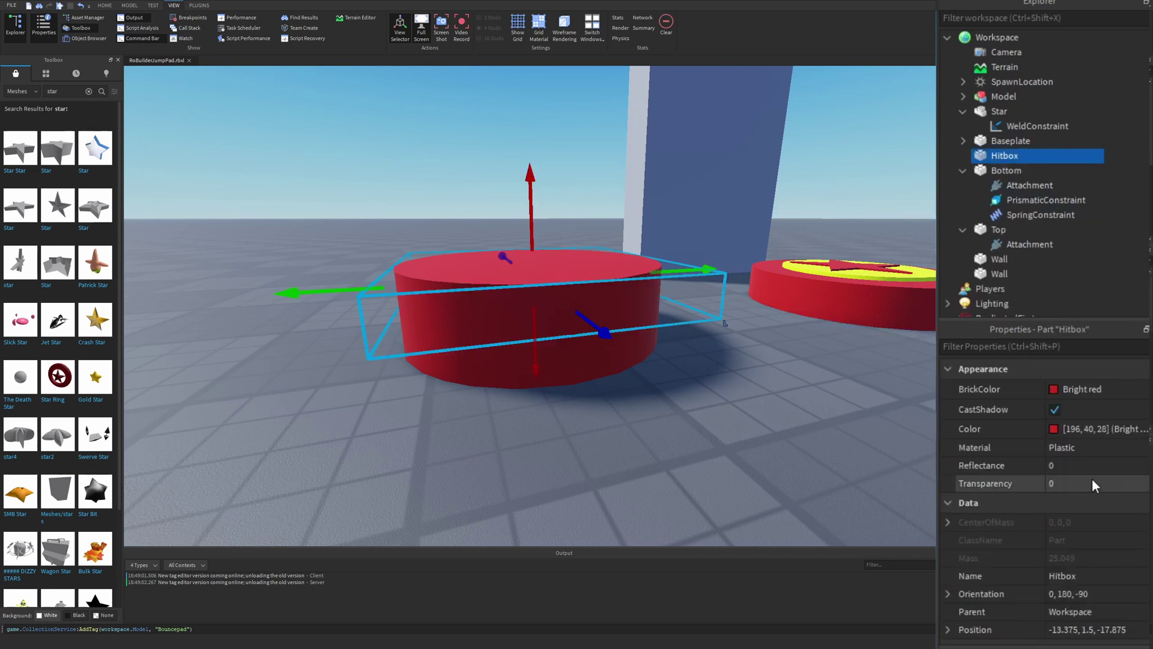
left_click(1093, 484)
left_click(1090, 480)
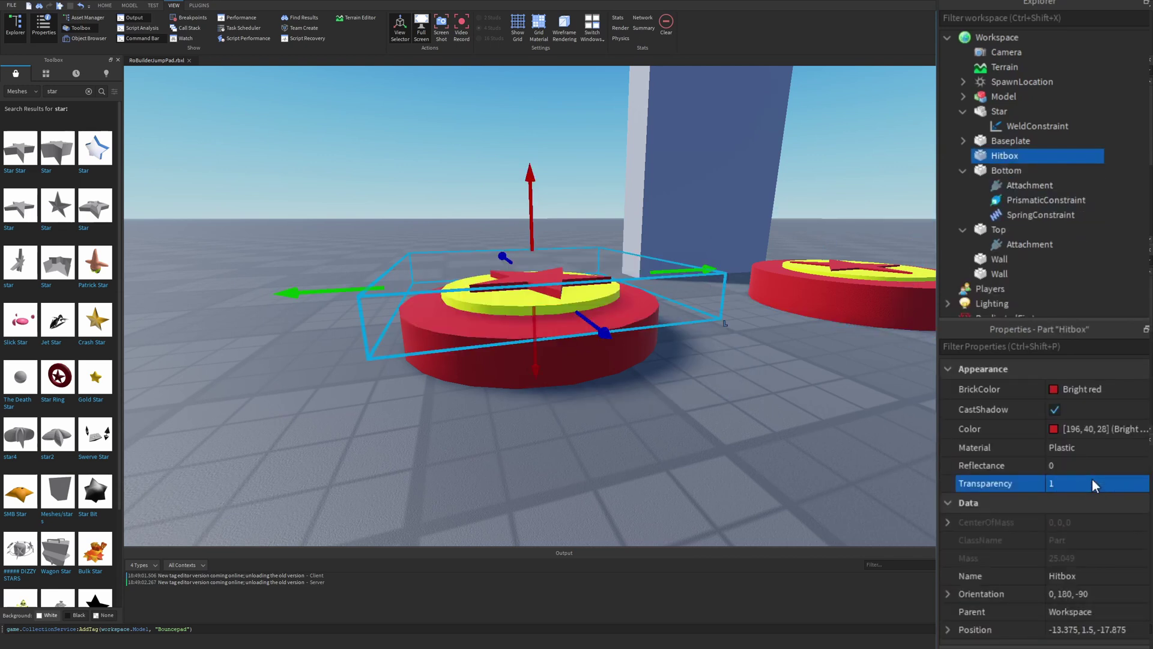
scroll(1081, 499, "down", 5)
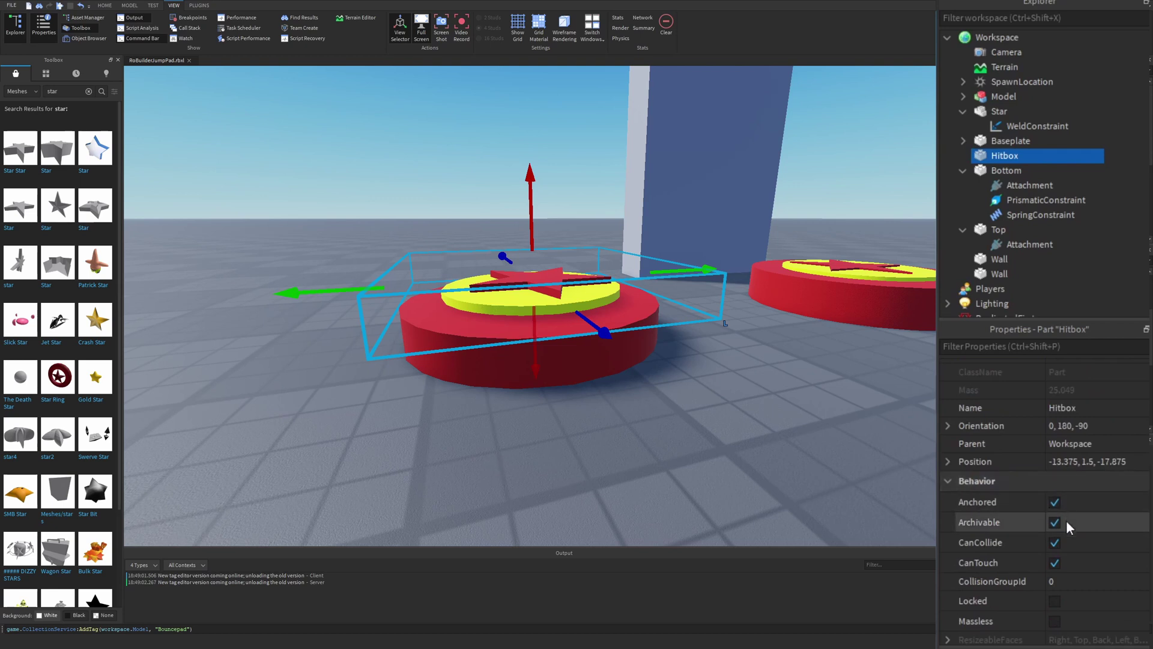
left_click(1055, 548)
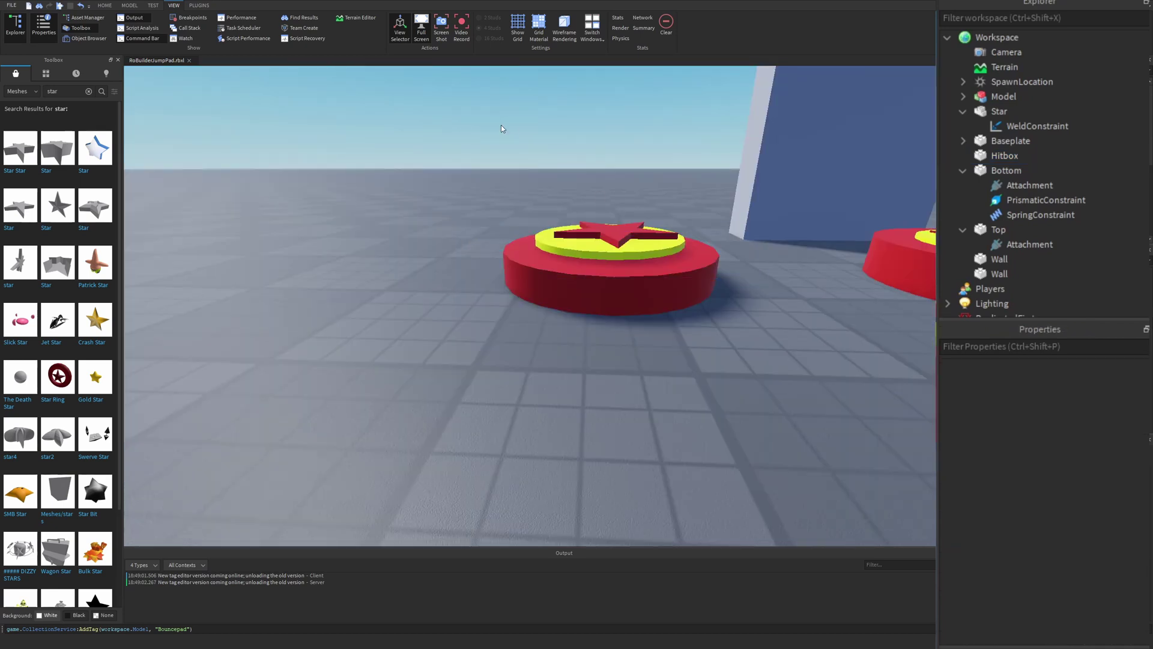
Step: Select all parts of the newly built star pad, including the Hitbox, and group them into one model
left_click_drag(397, 126, 770, 403)
right_click_drag(777, 401, 777, 399)
scroll(776, 403, "down", 3)
key("ctrl+g")
scroll(766, 391, "down", 3)
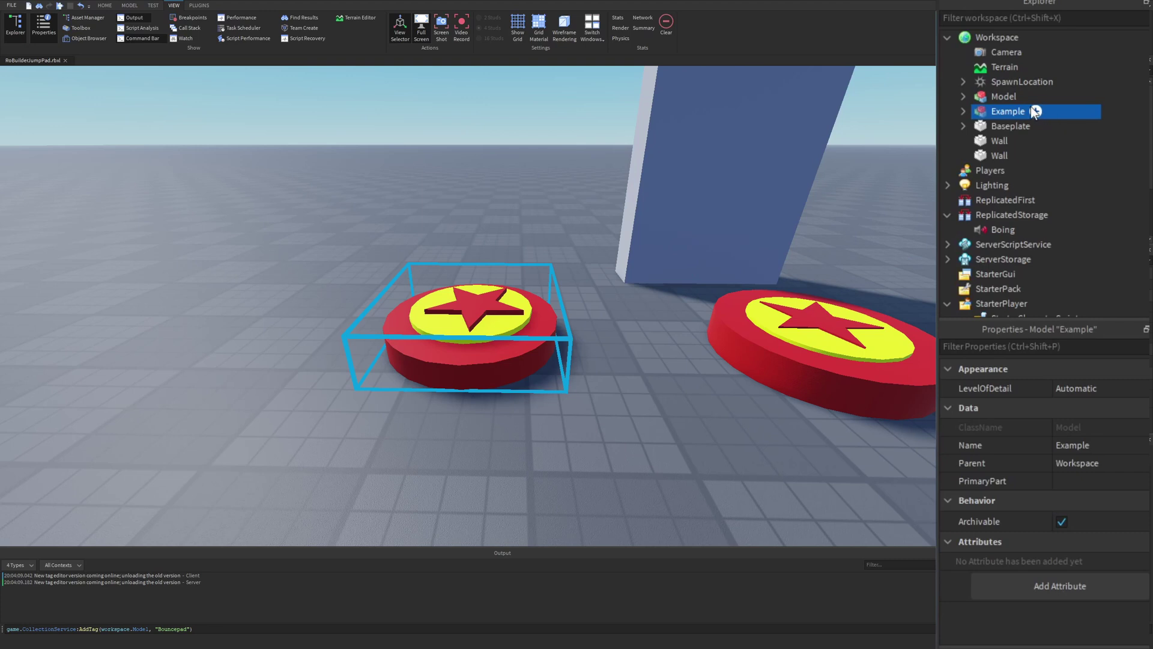
left_click(1036, 111)
type("sc")
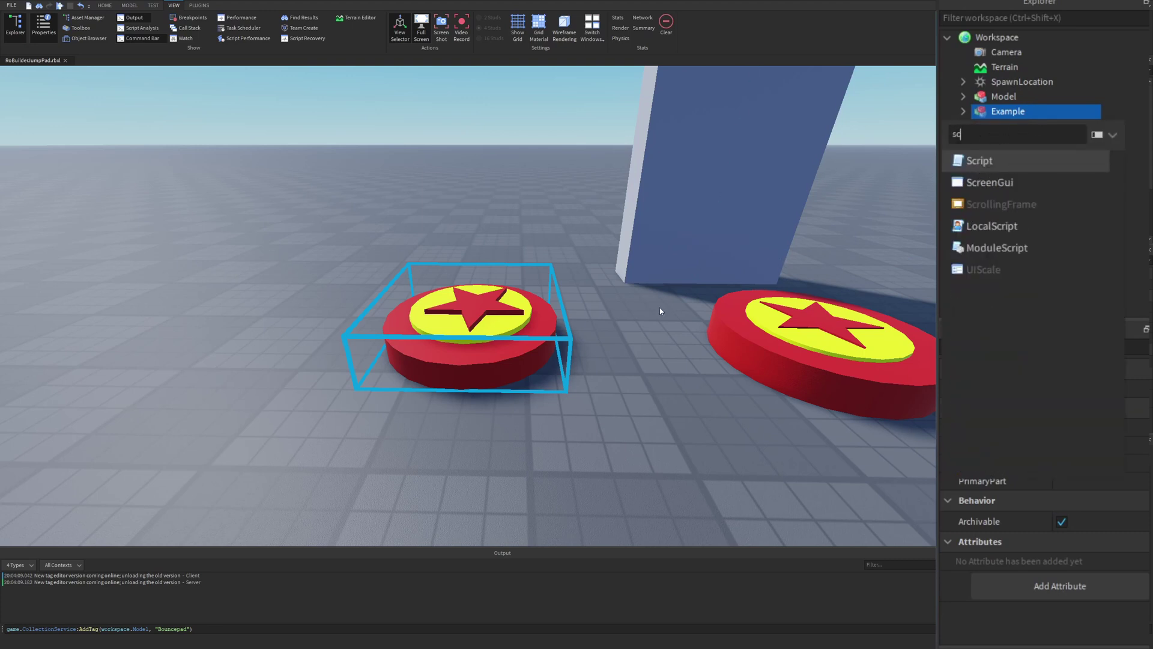
key("Escape")
Step: Shift the Example pad model slightly across the baseplate, away from the other star pad
left_click_drag(483, 384, 449, 378)
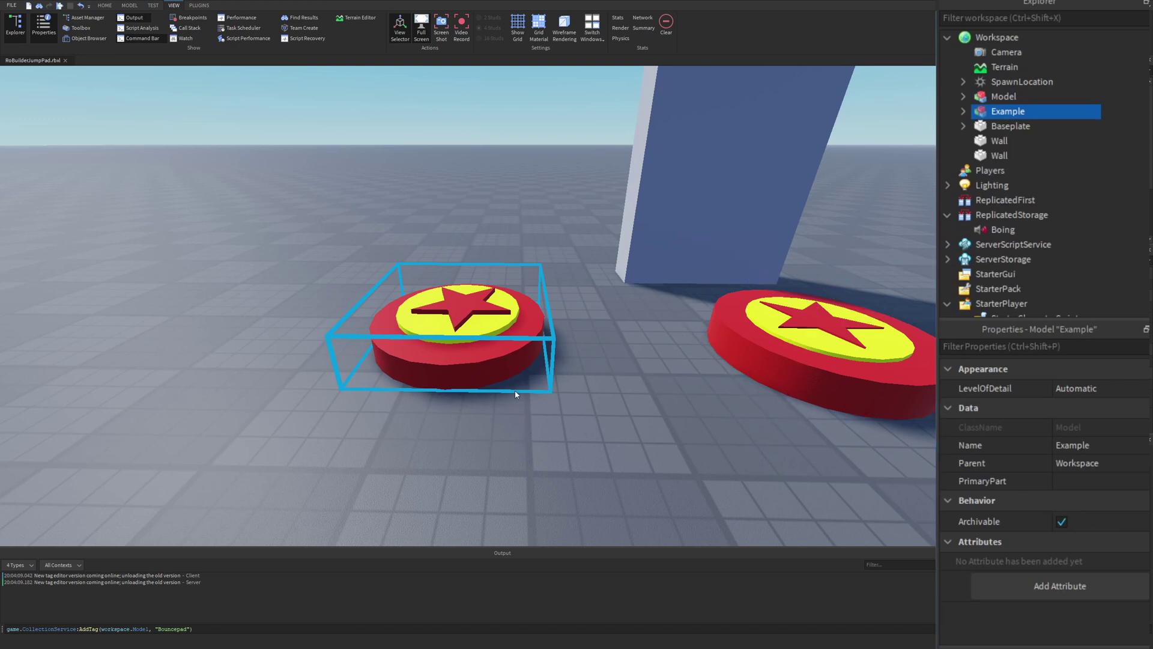
mouse_move(469, 361)
left_mouse_down()
mouse_move(427, 404)
mouse_move(428, 330)
mouse_move(464, 364)
left_mouse_up()
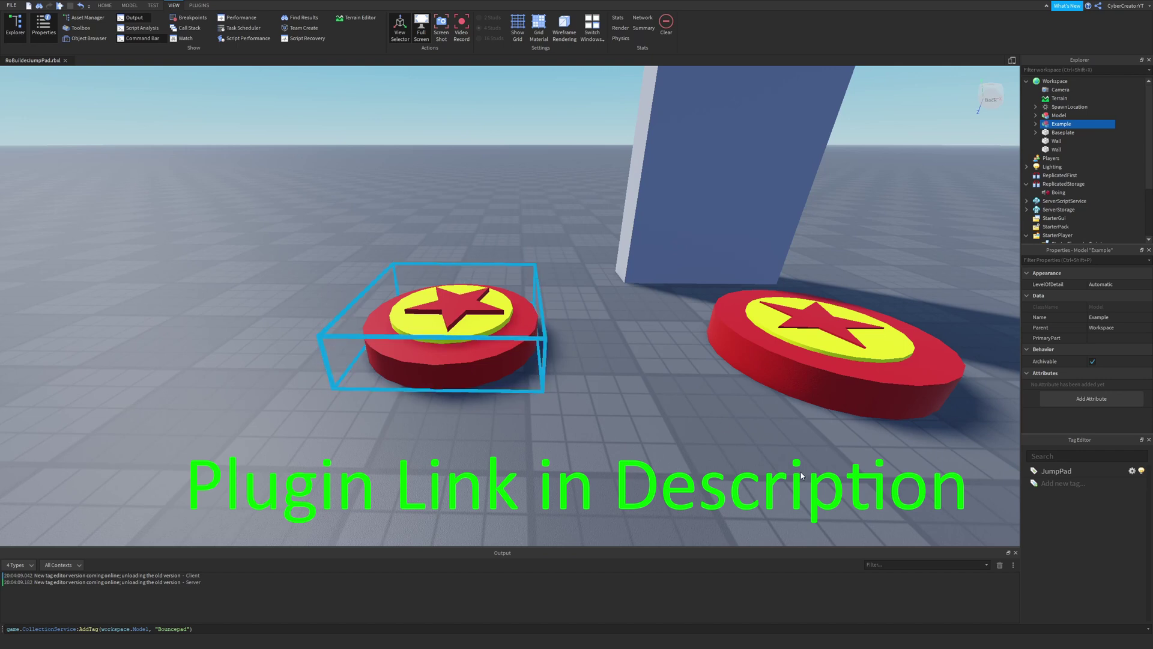
Step: Create a new tag named Bouncepad in the Tag Editor and assign it to the Example model
left_click(1060, 487)
type("Bounce")
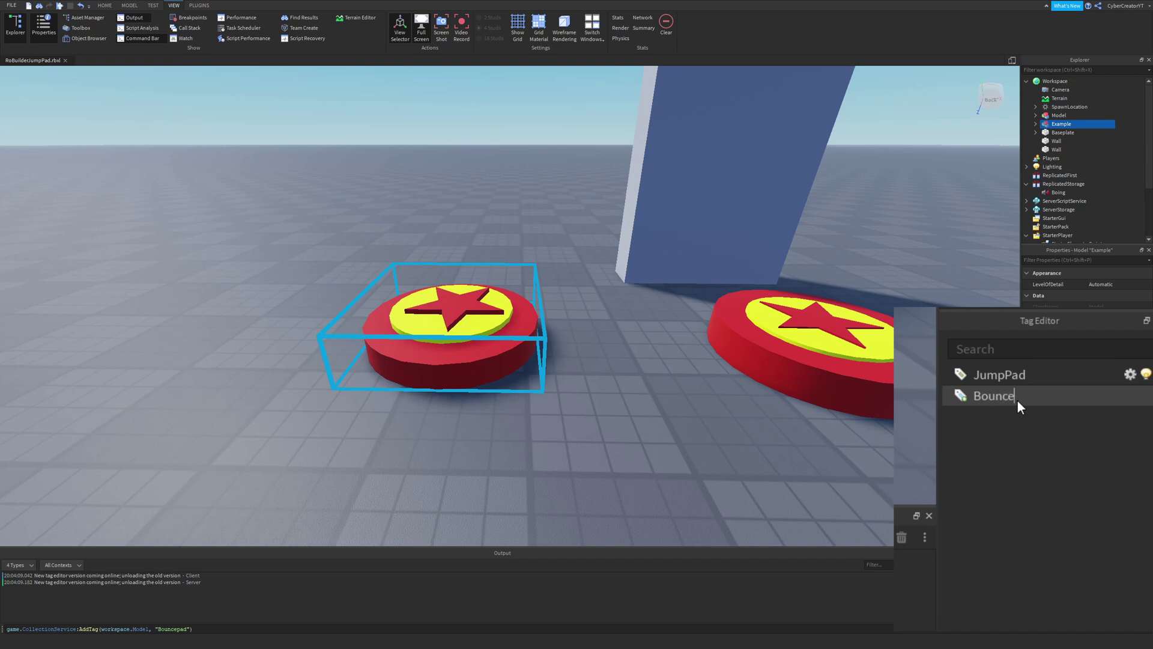
type("pad")
key("Return")
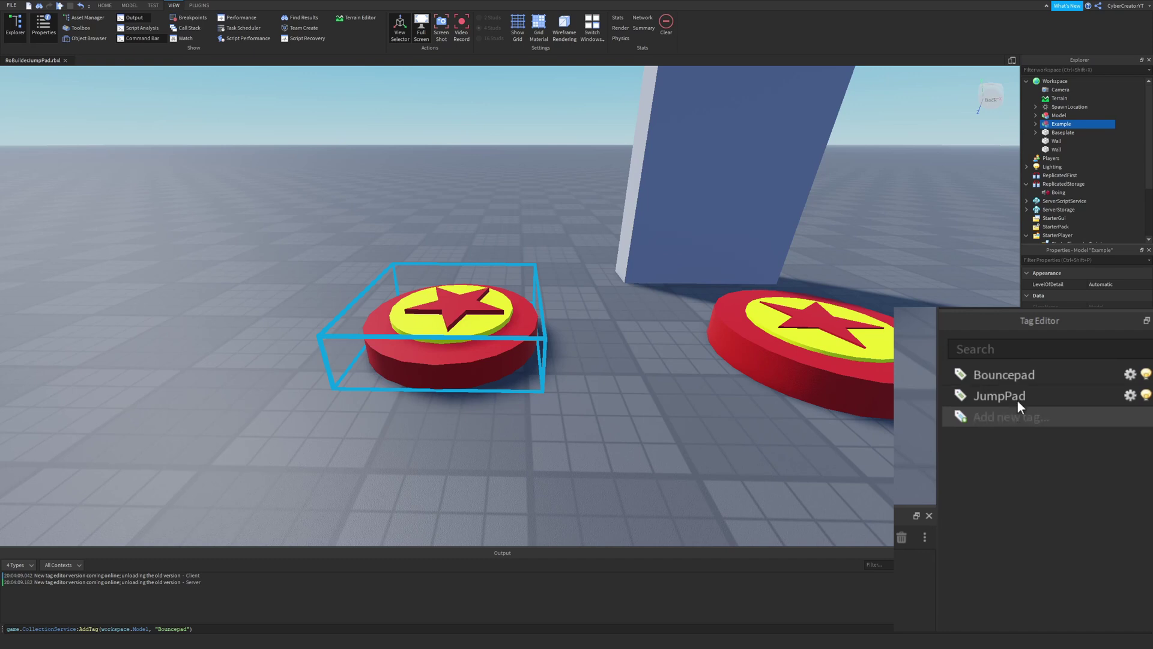
left_click(805, 462)
left_click(475, 323)
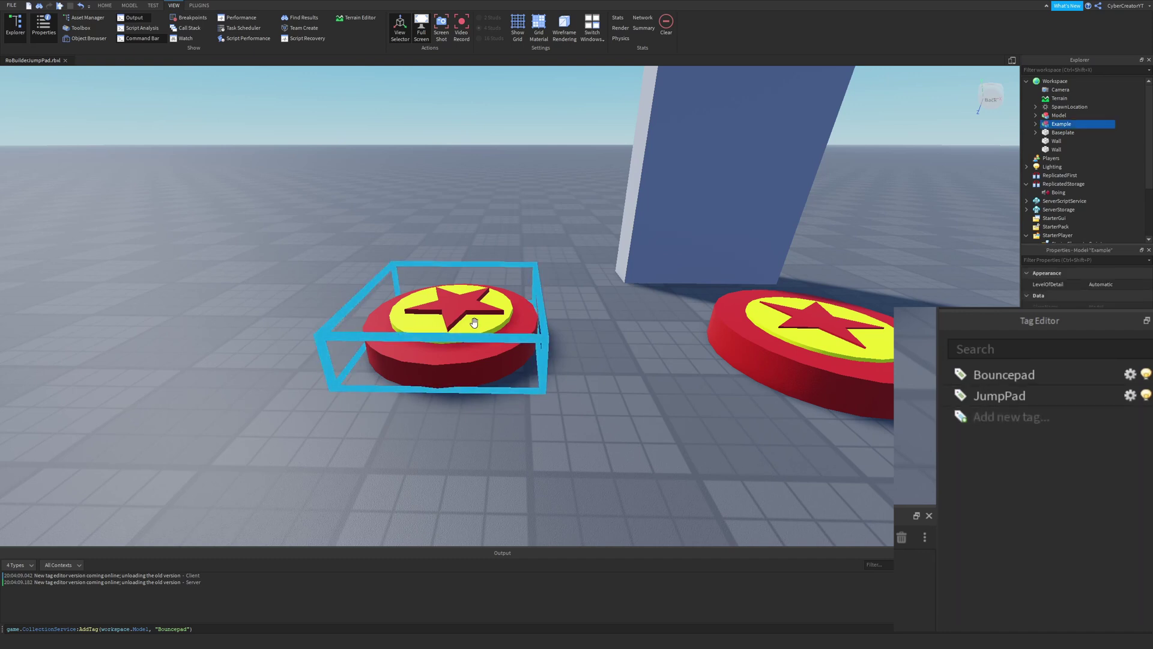
left_click(1021, 375)
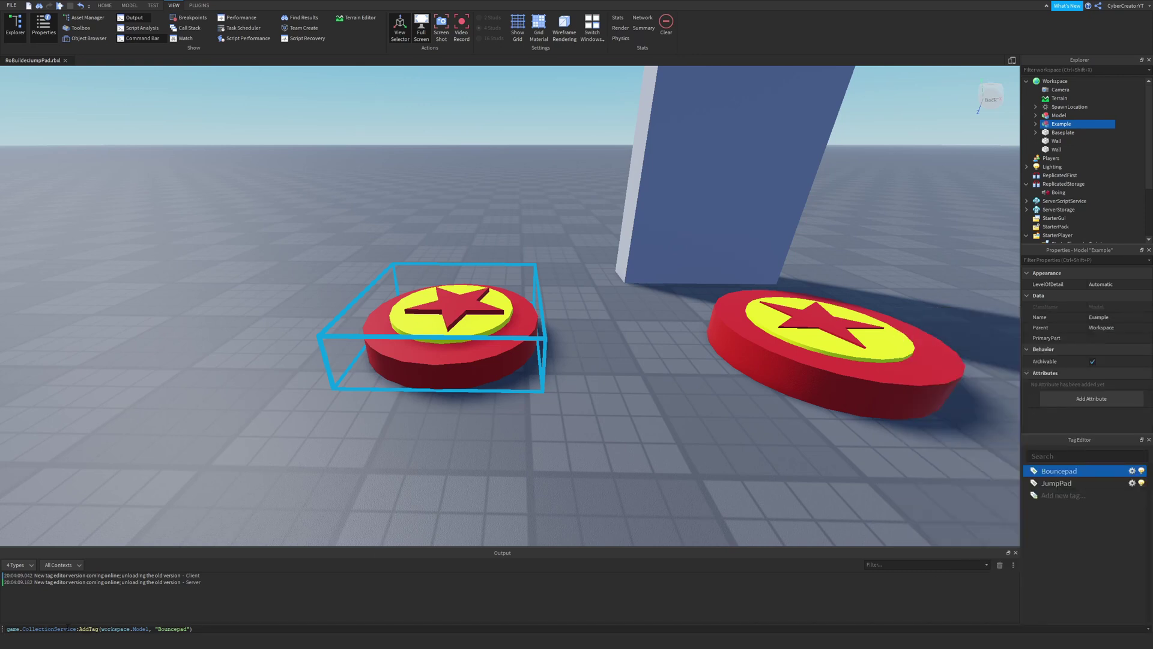
Step: Edit the AddTag command in the command bar so that it targets workspace.Example
double_click(66, 628)
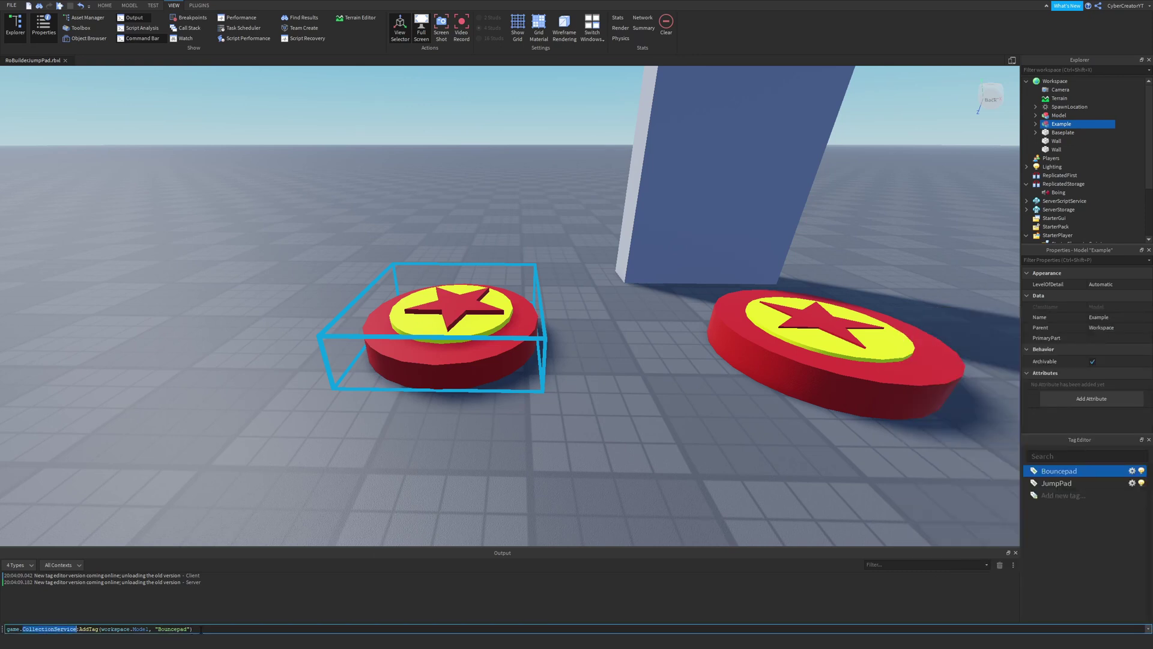
left_click(176, 6)
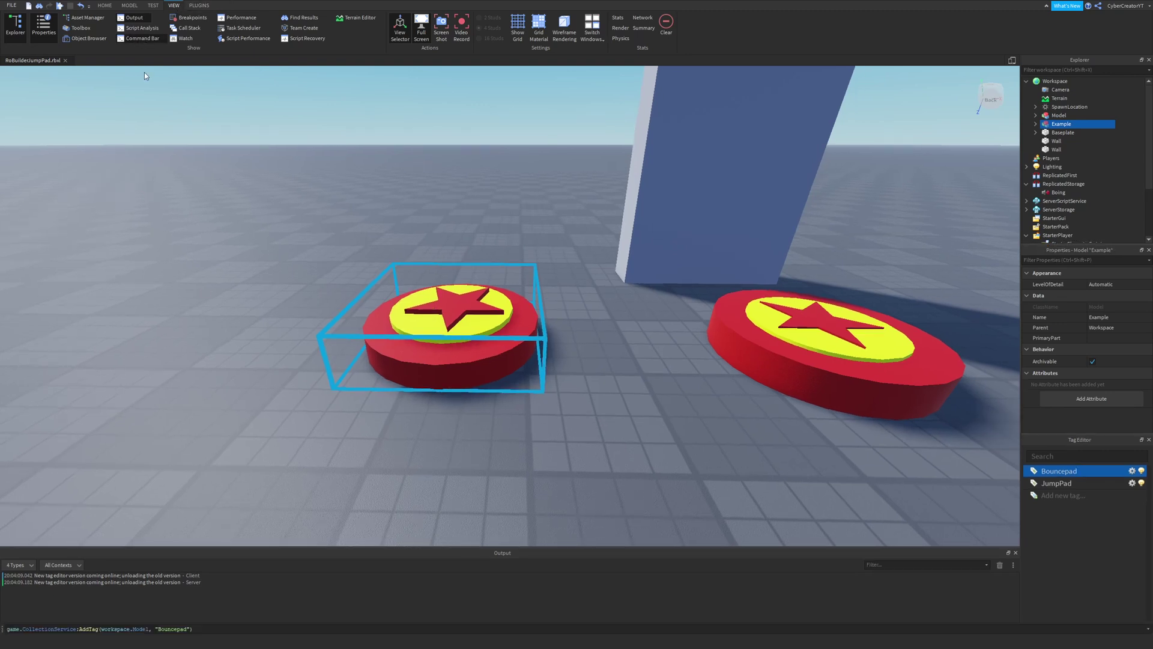
triple_click(49, 629)
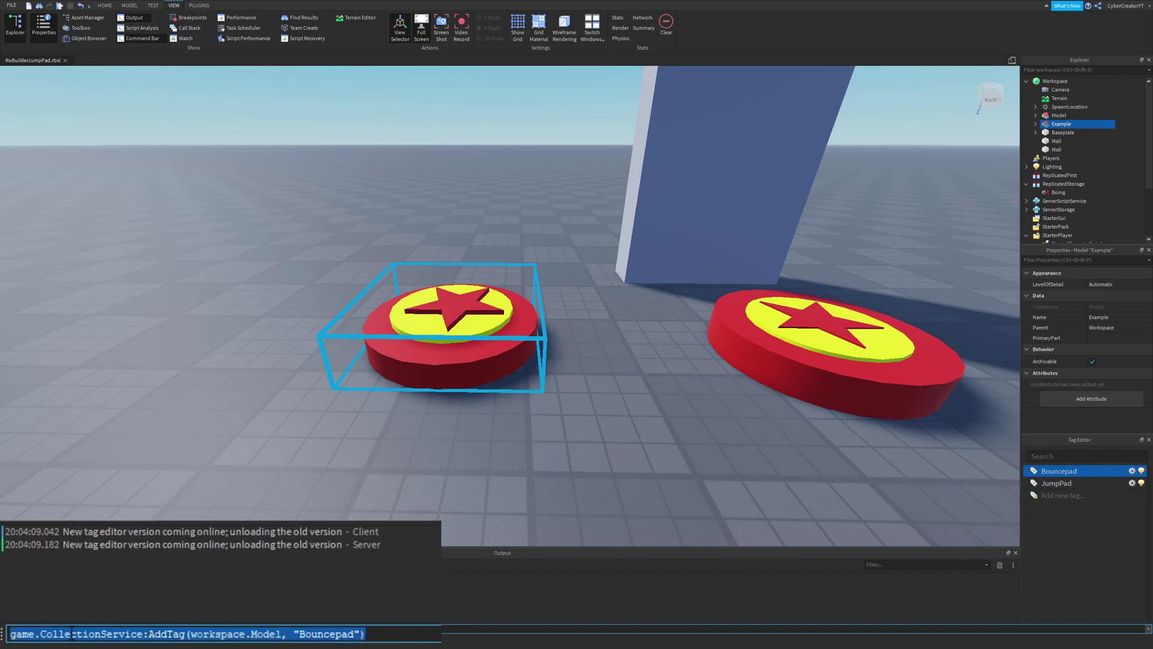
left_click(54, 629)
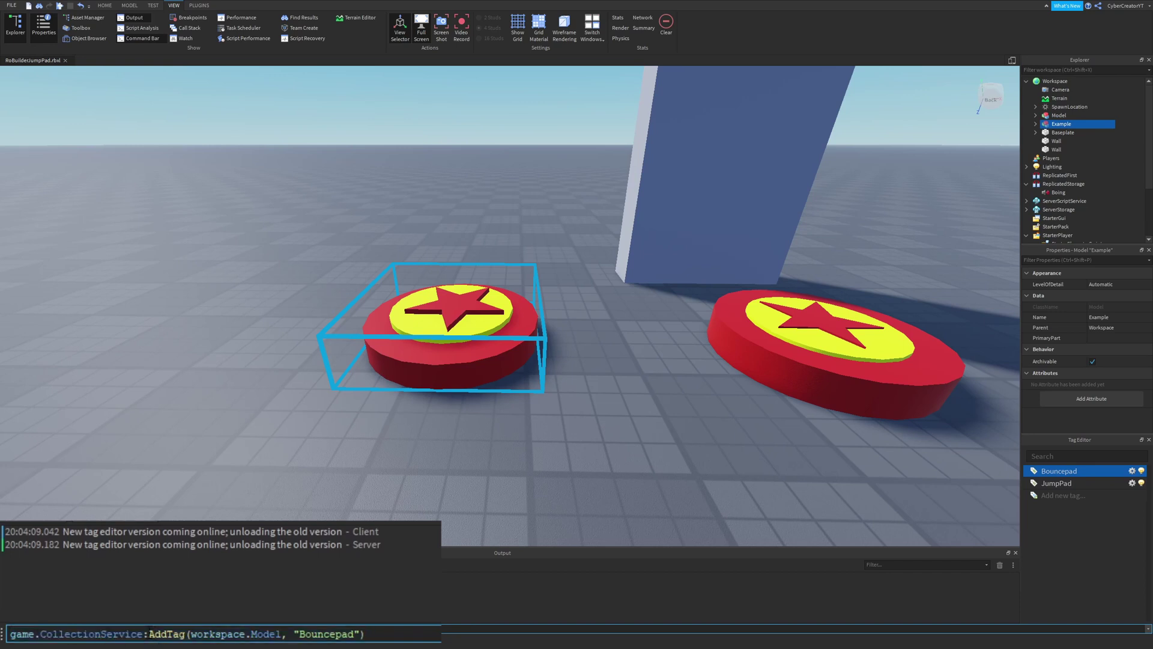
left_click_drag(149, 633, 204, 635)
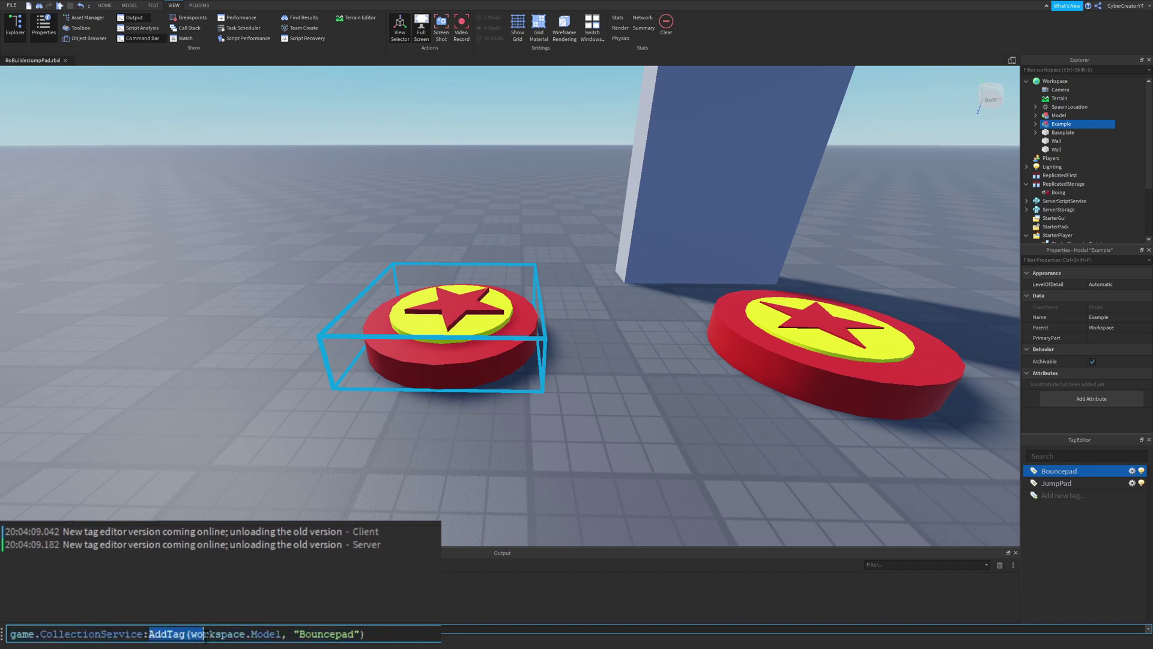
left_click_drag(281, 634, 192, 629)
double_click(274, 634)
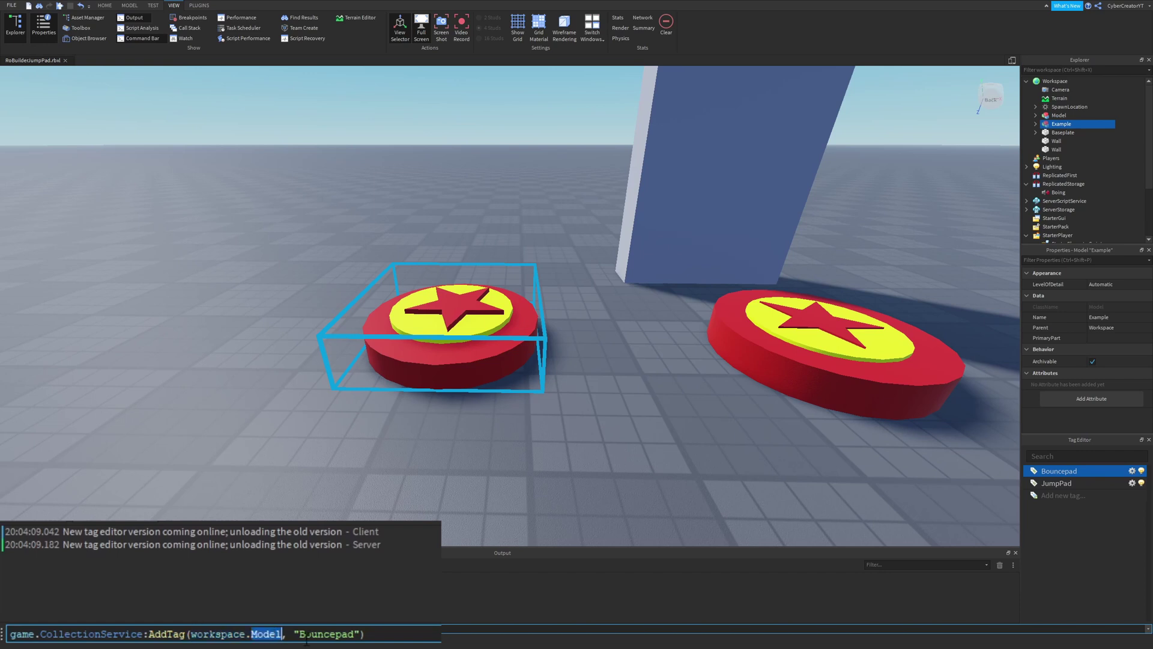
type("Example")
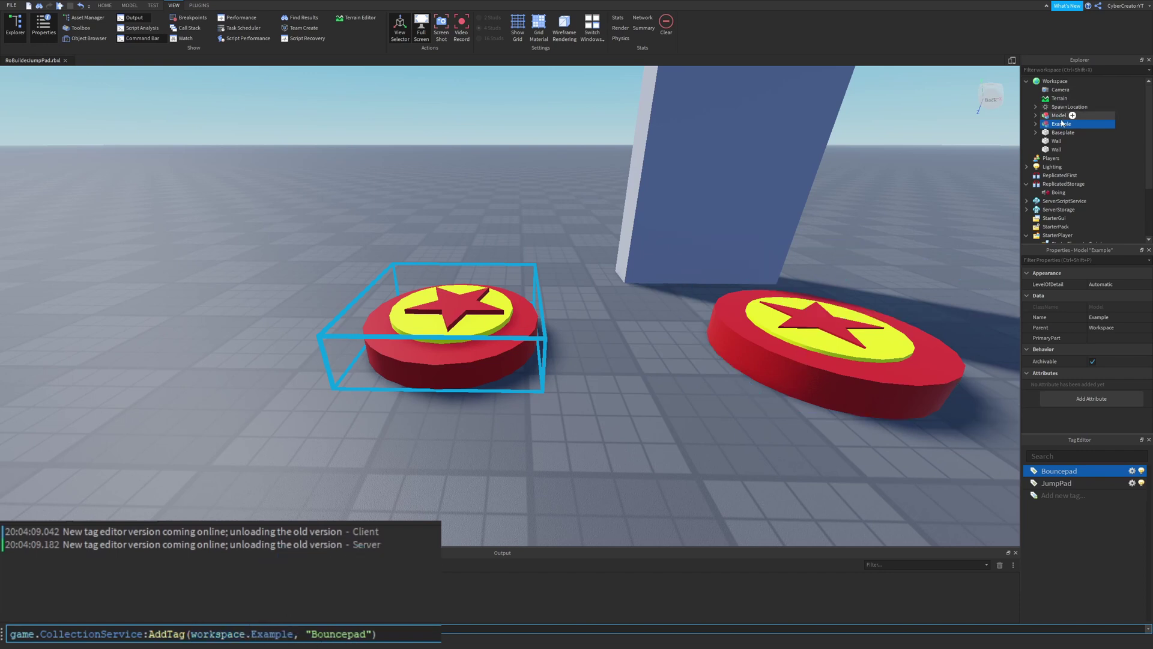
Step: Run game.CollectionService:AddTag(workspace.Example, "Bouncepad") from the command bar
left_click(265, 632)
left_click_drag(160, 628, 217, 629)
left_click(211, 628)
left_click(361, 433)
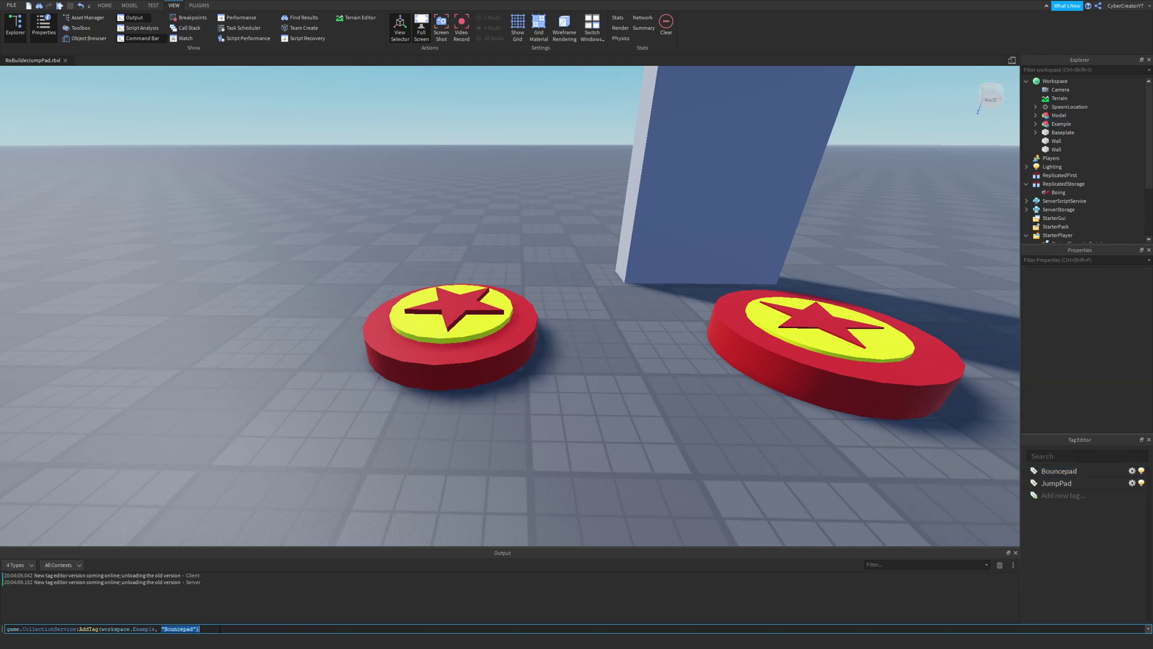
left_click_drag(22, 629, 45, 629)
left_click_drag(161, 629, 208, 628)
key("Return")
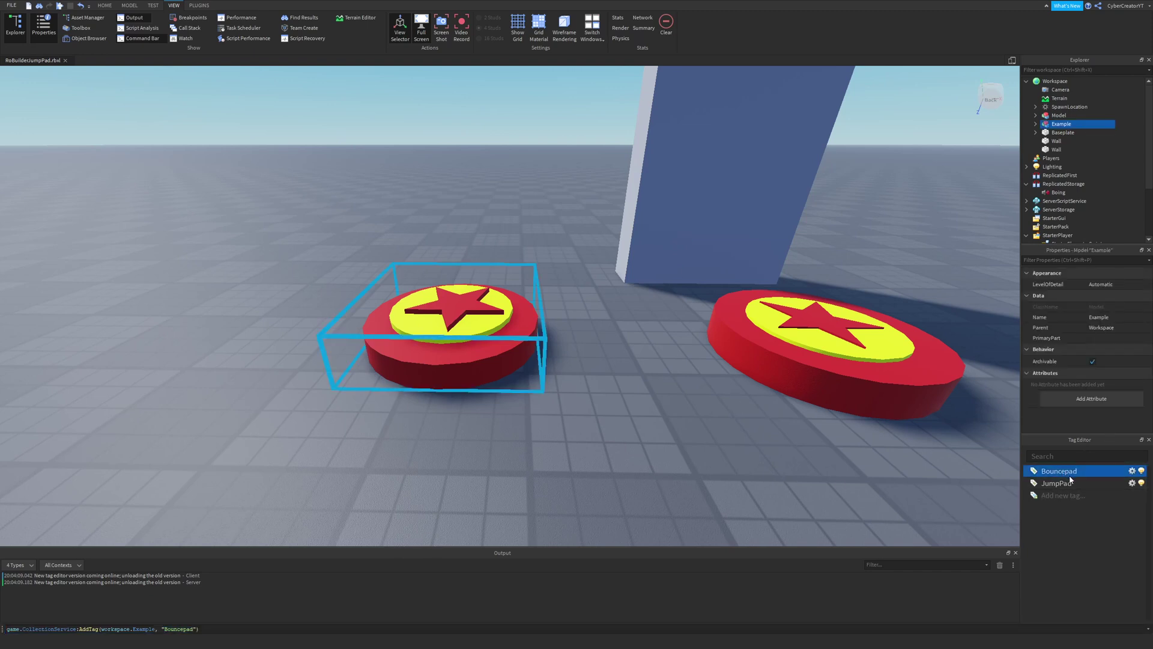
left_click(215, 630)
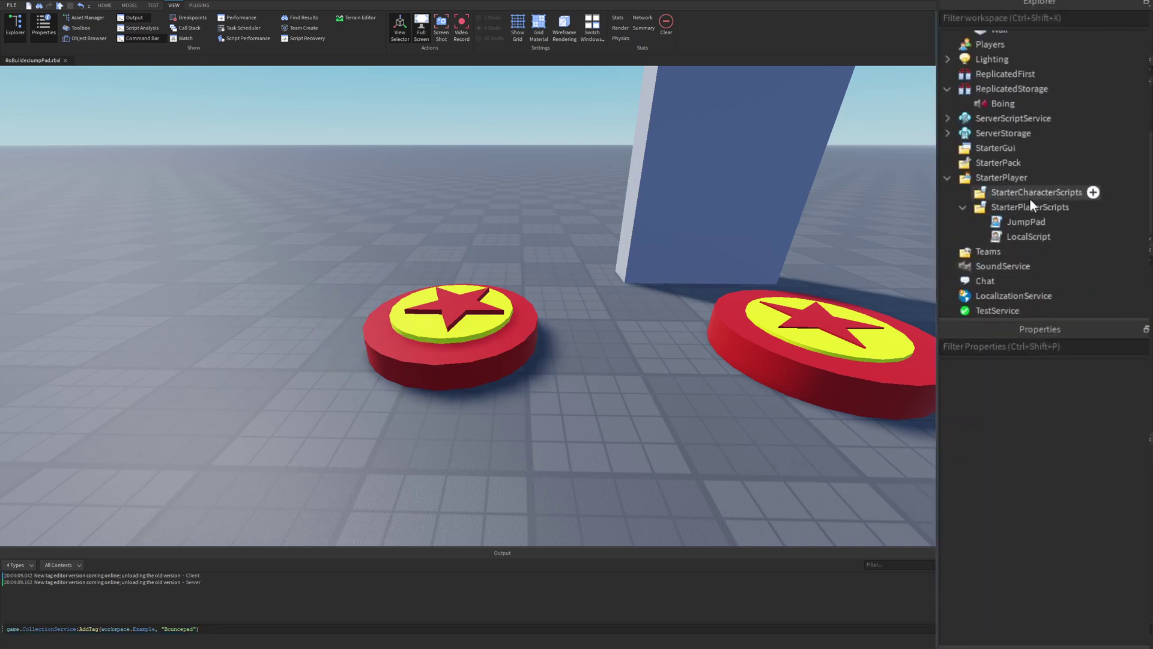
Step: Add a LocalScript to StarterPlayerScripts and clear its default print line
left_click(1081, 208)
left_click(994, 277)
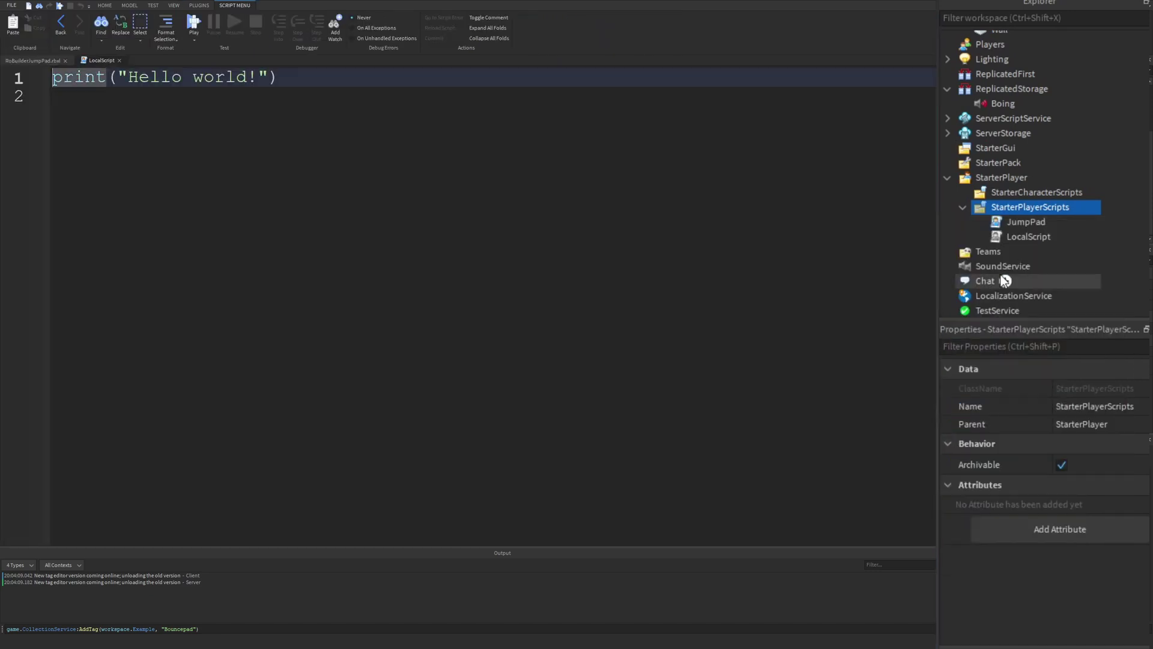
left_click_drag(284, 78, 54, 81)
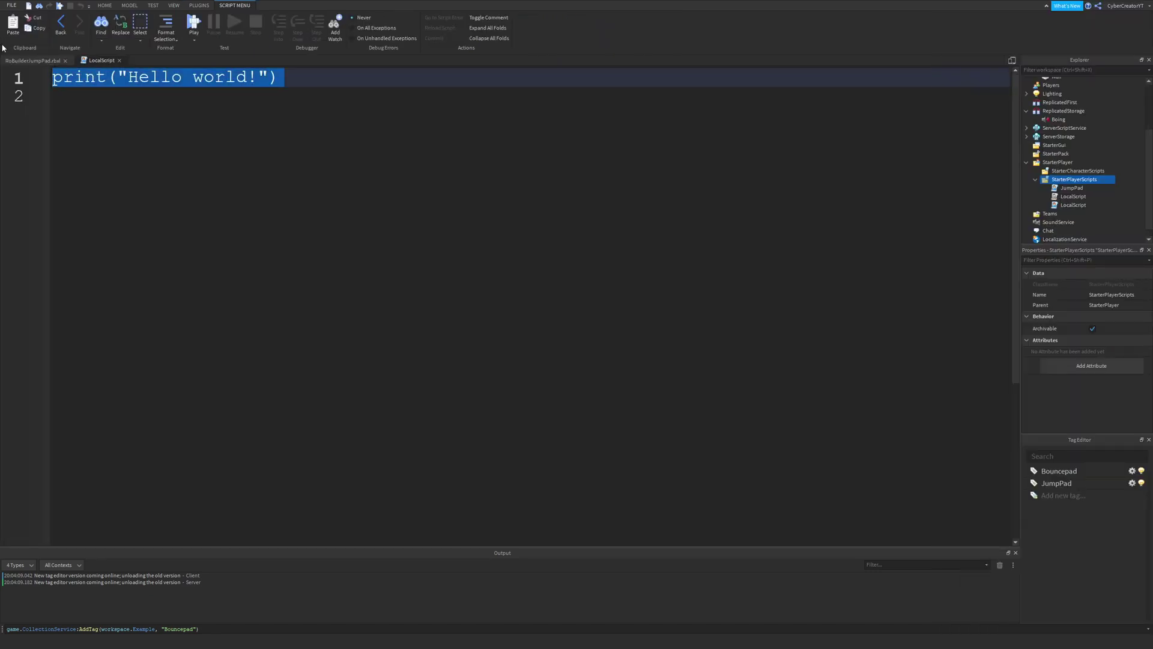
key("BackSpace")
Step: Declare a local variable CollectionService on line 1 of the script, assigned game:GetService("CollectionService")
type("l")
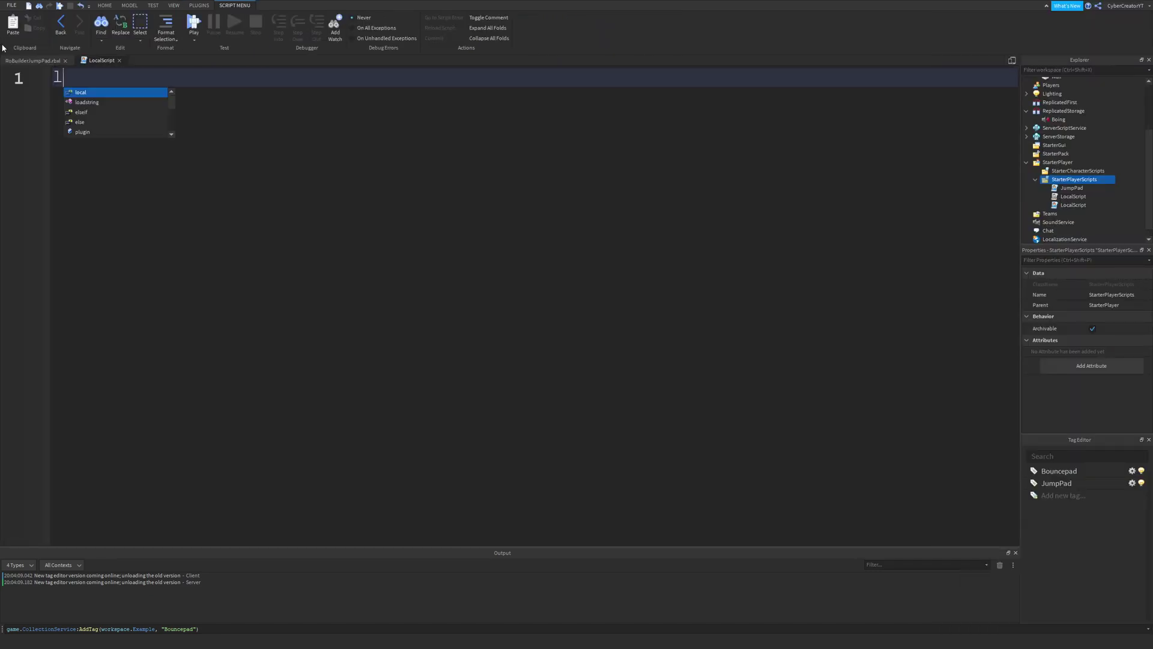
type("ocal Collectio")
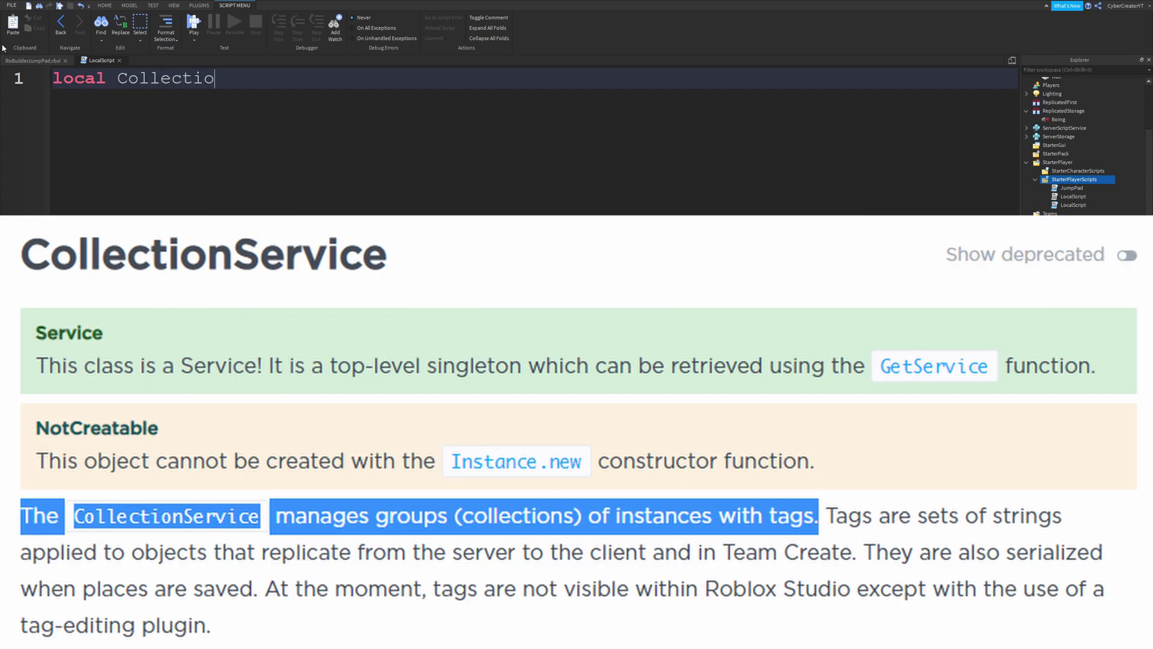
type("nService = game:G")
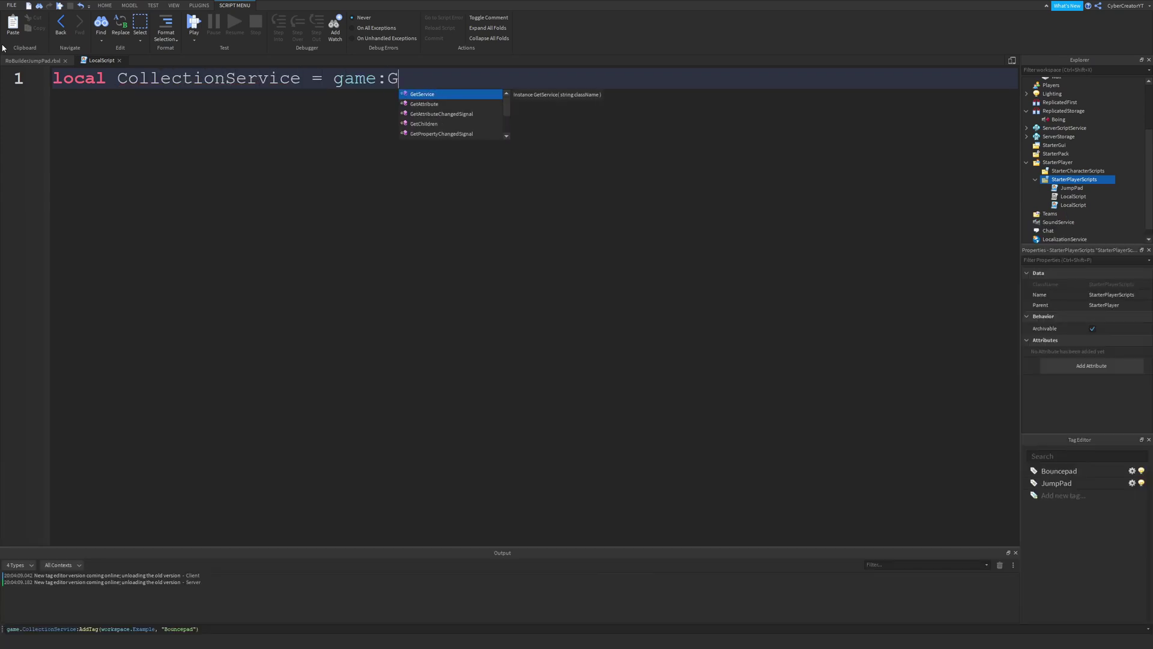
key("Tab")
type("\"C")
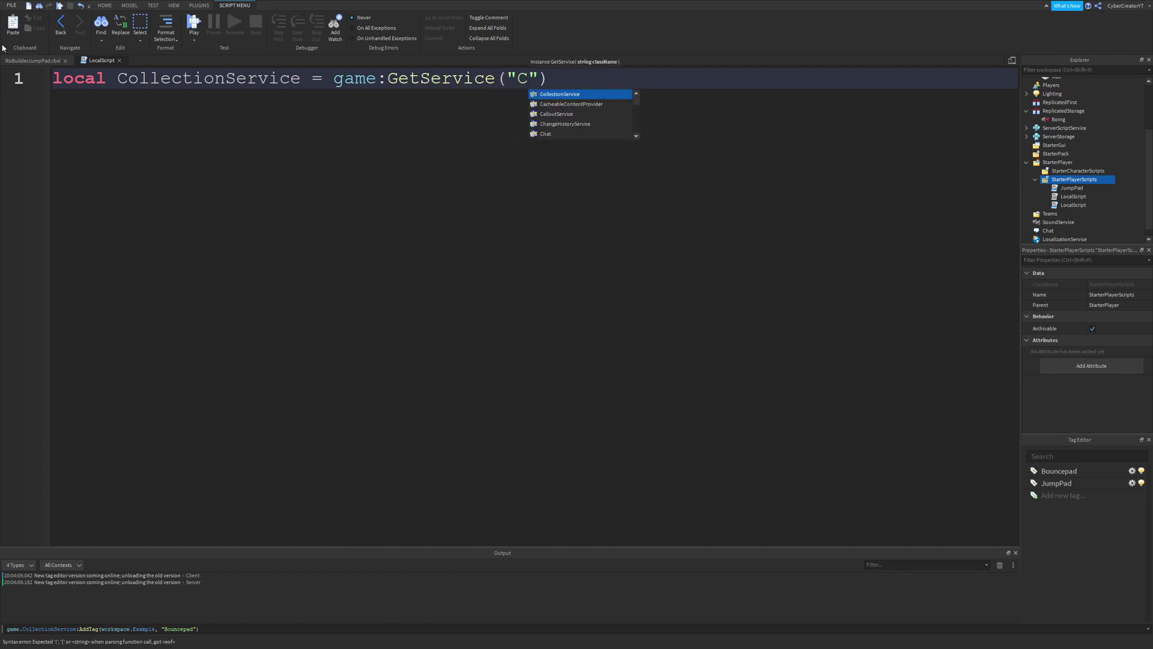
key("Tab")
key("Return")
Step: Declare a local variable ReplicatedStorage on line 2, assigned game:GetService("ReplicatedStorage"), and leave a blank line below it
type("l")
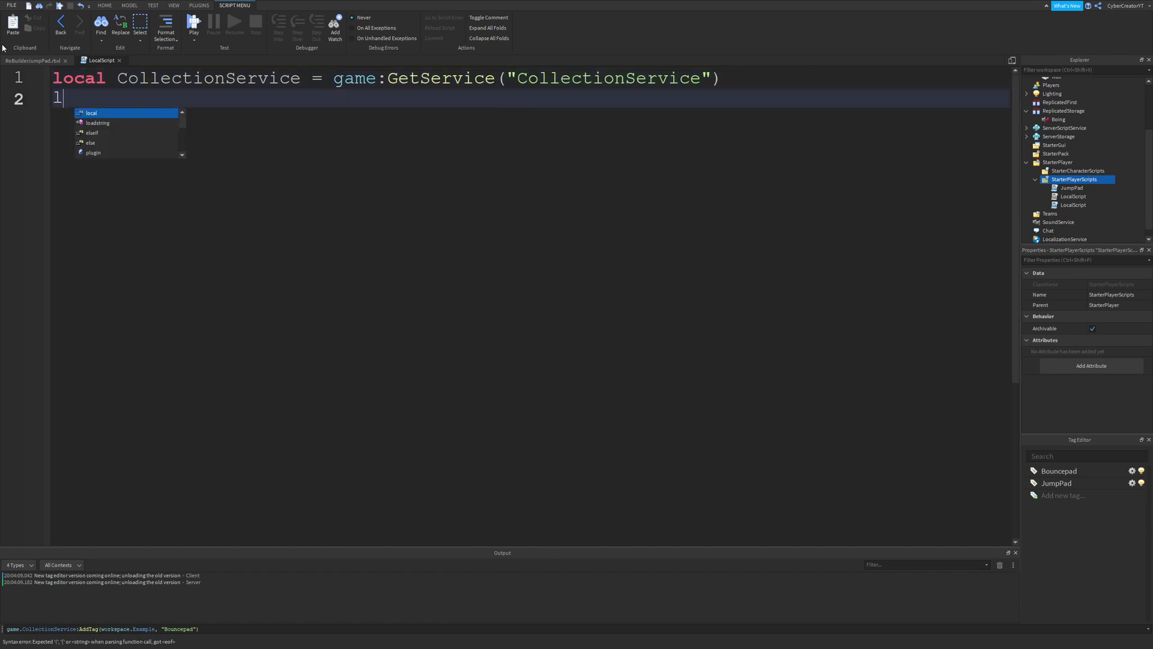
type("ocal ReplicatedStorage")
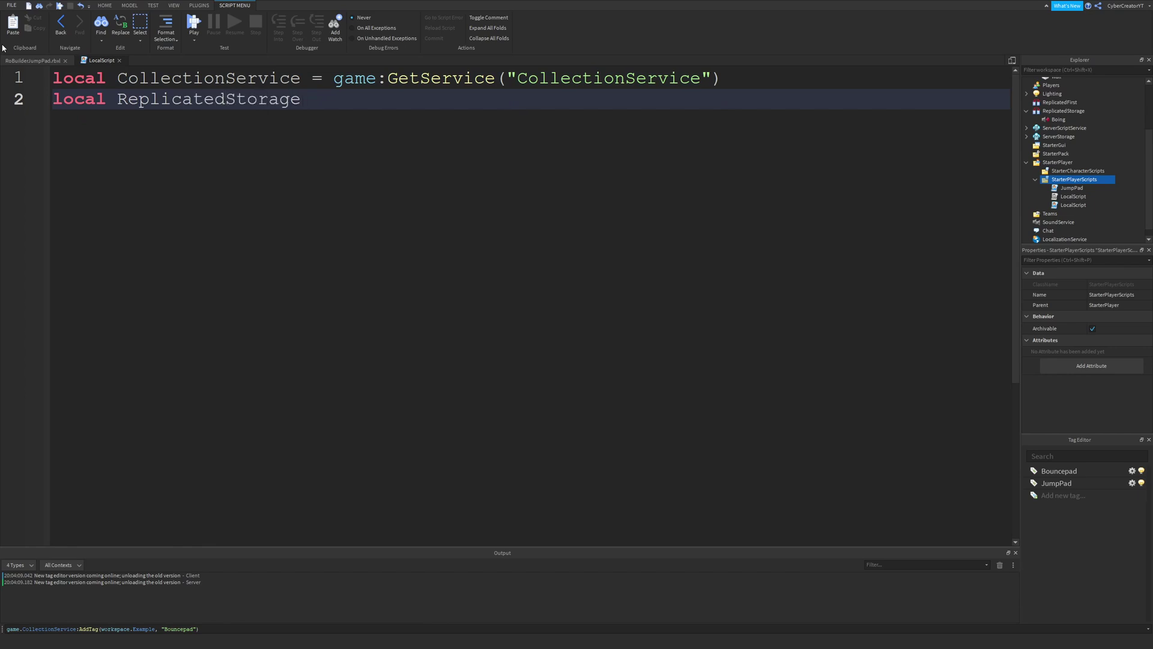
type(" = g")
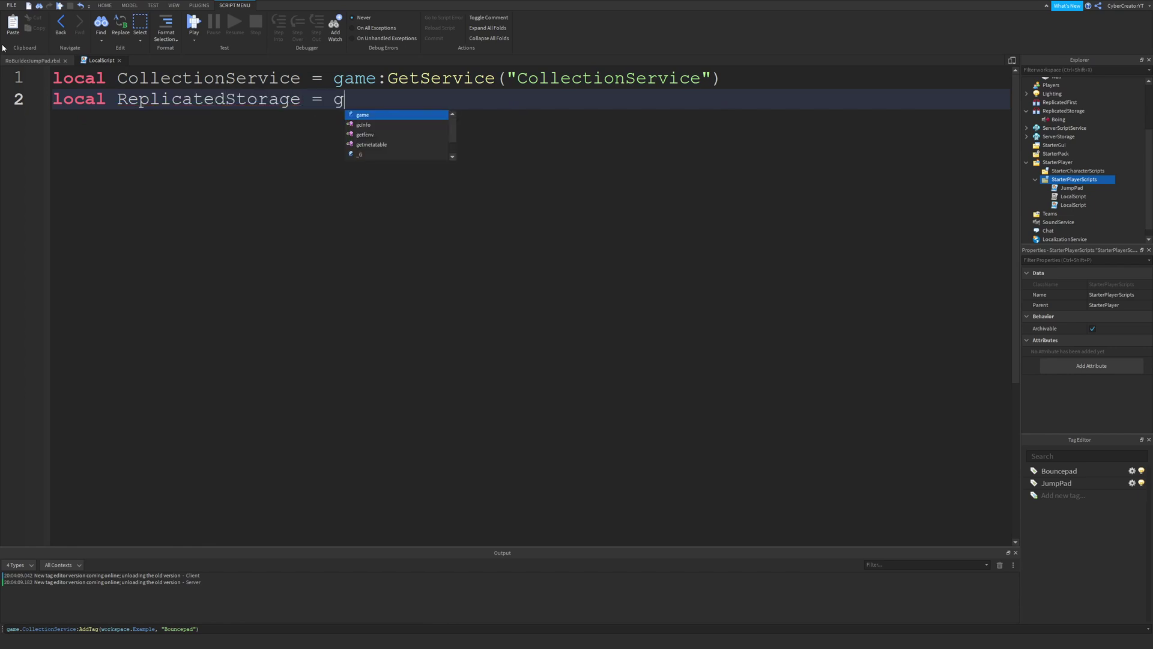
type("ame:GetService(\"Re")
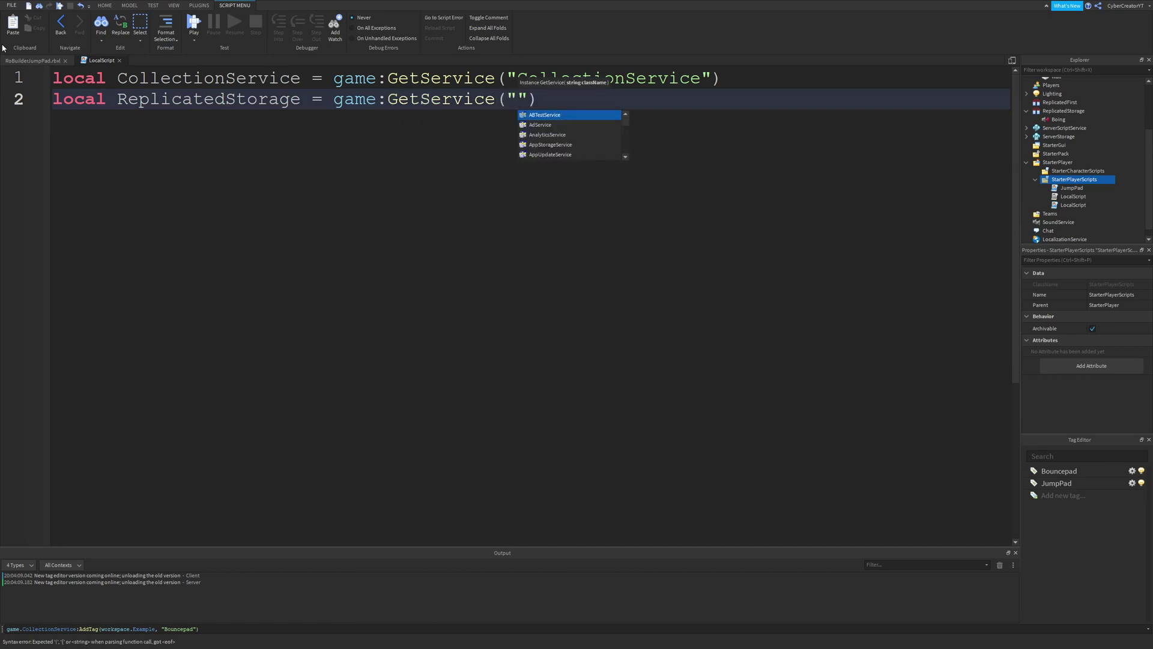
key("Tab")
key("Return")
key("Return")
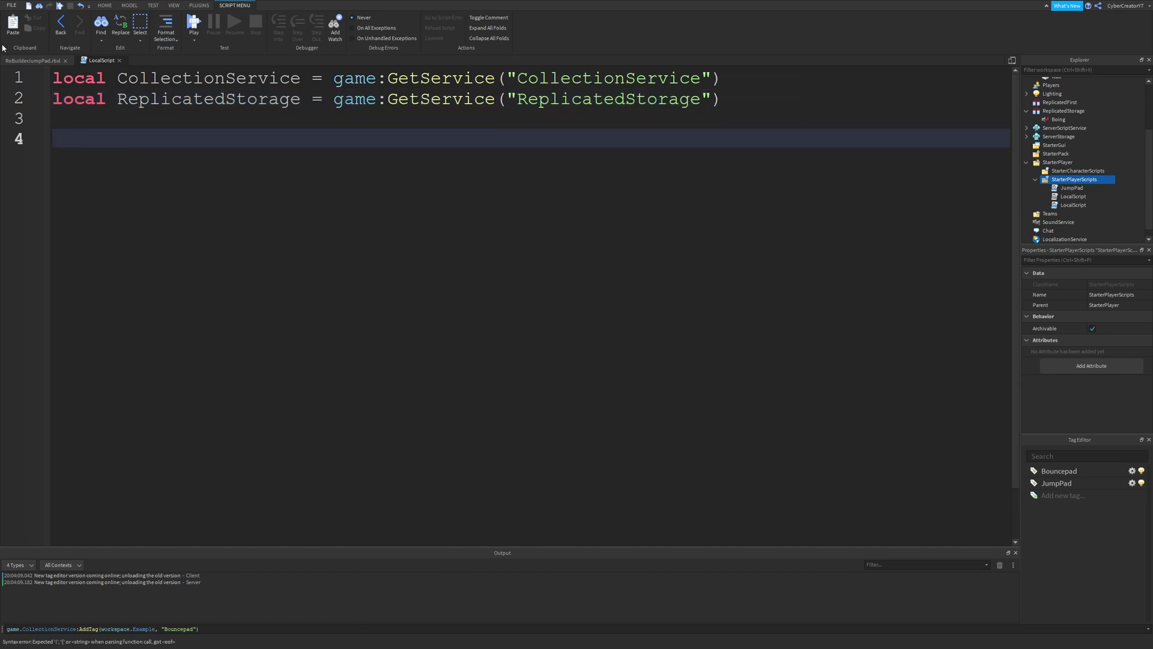
Step: Declare a local variable boingSound on line 4, assigned ReplicatedStorage:WaitForChild("Boing")
type("local boingSound")
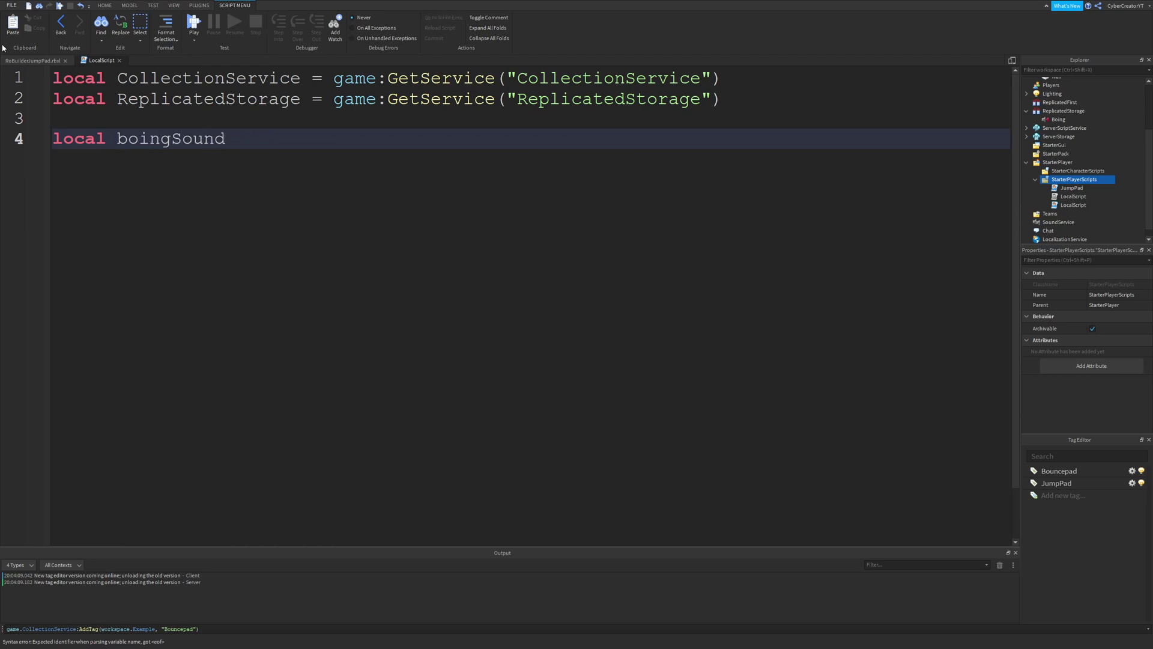
type(" = ReplicatedStorage:W")
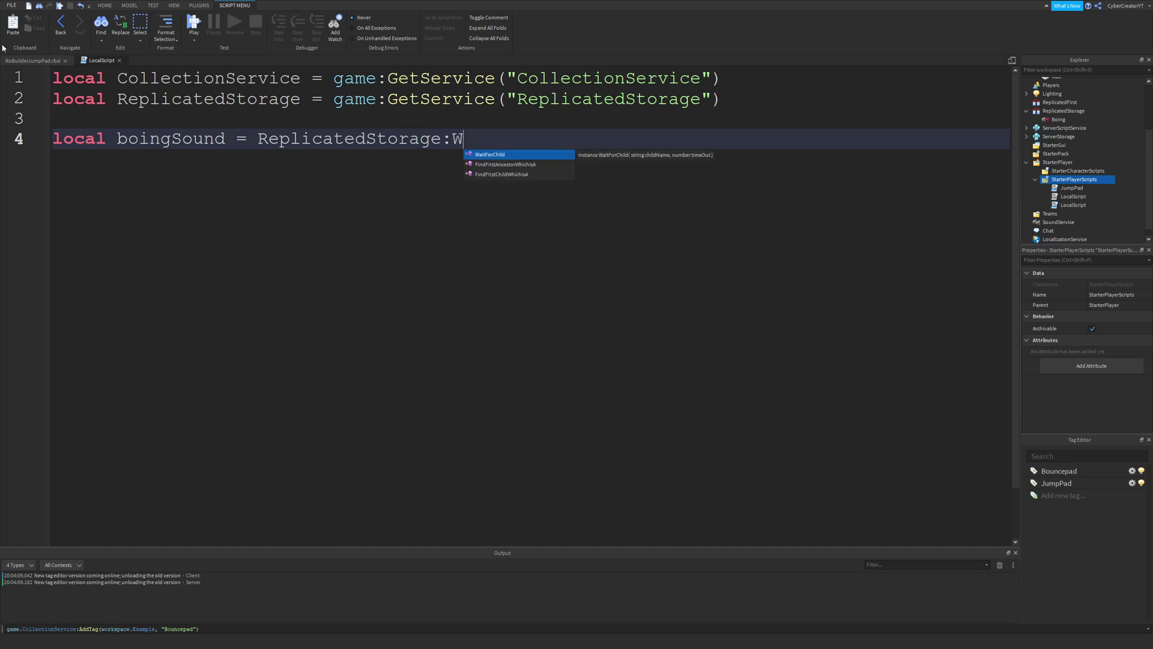
type("aitForChild(\"")
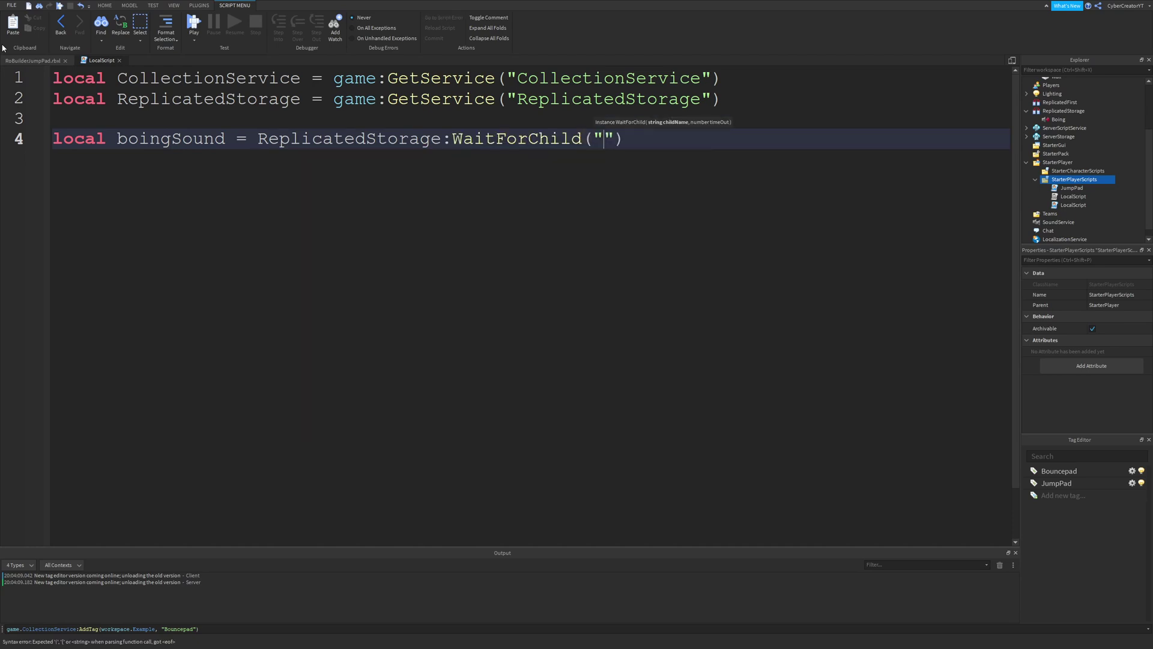
type("Boing")
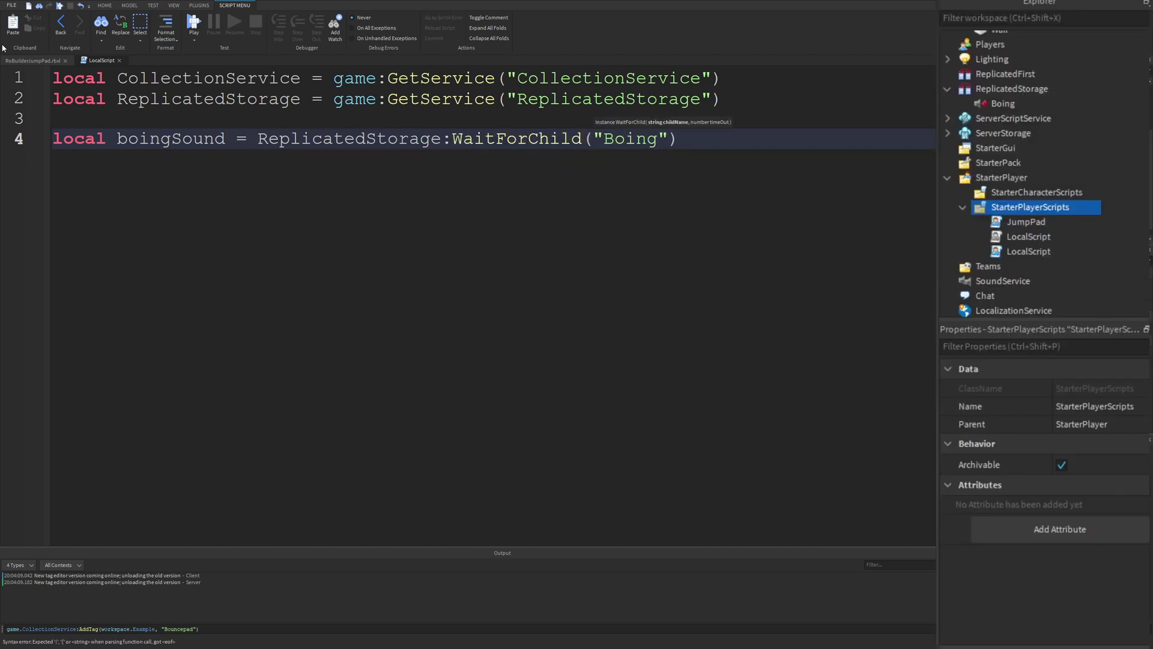
Step: Examine the Boing sound under ReplicatedStorage and compare its name and parent with the WaitForChild call on line 4
left_click(1003, 104)
left_click(1012, 89)
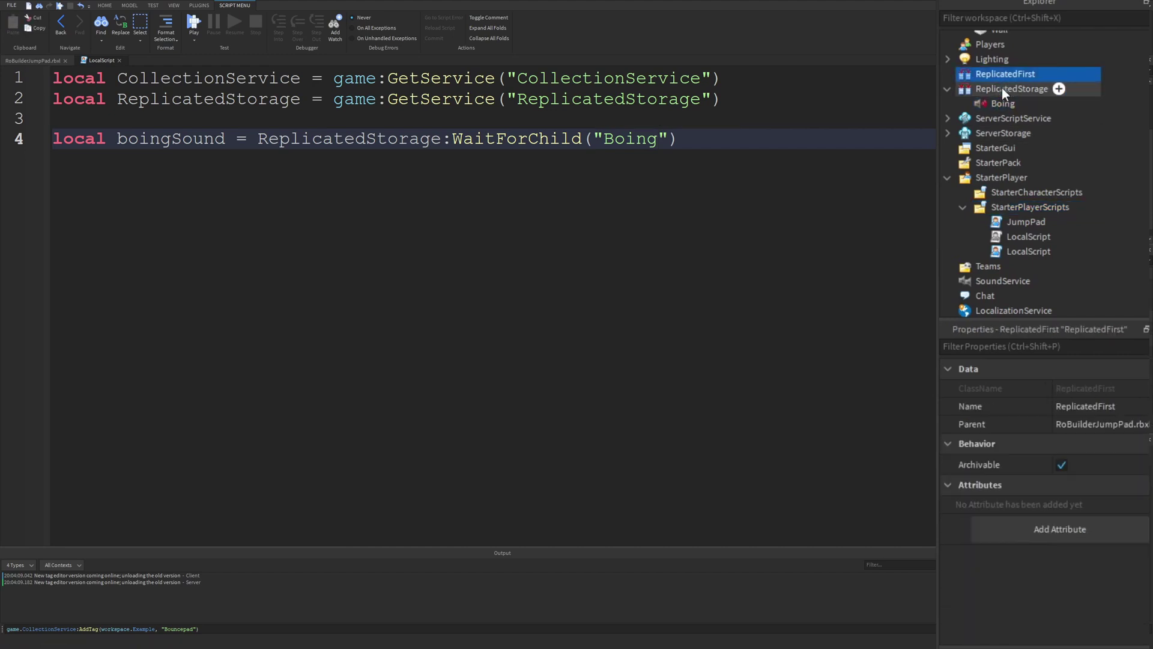
left_click(1003, 104)
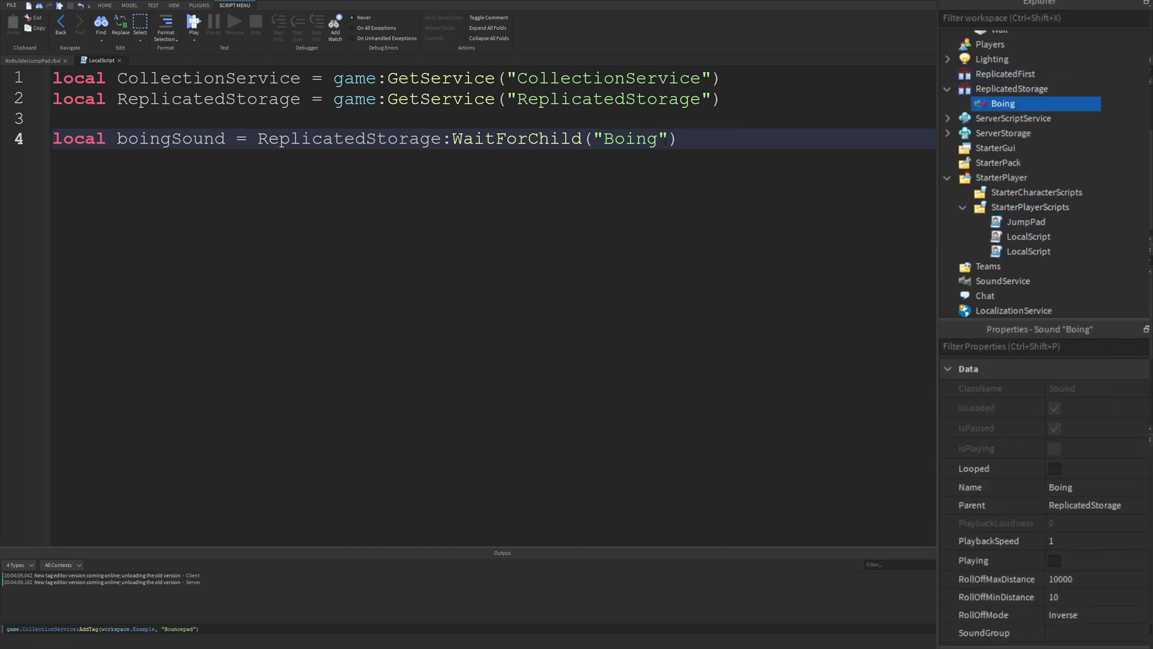
left_click_drag(668, 140, 595, 139)
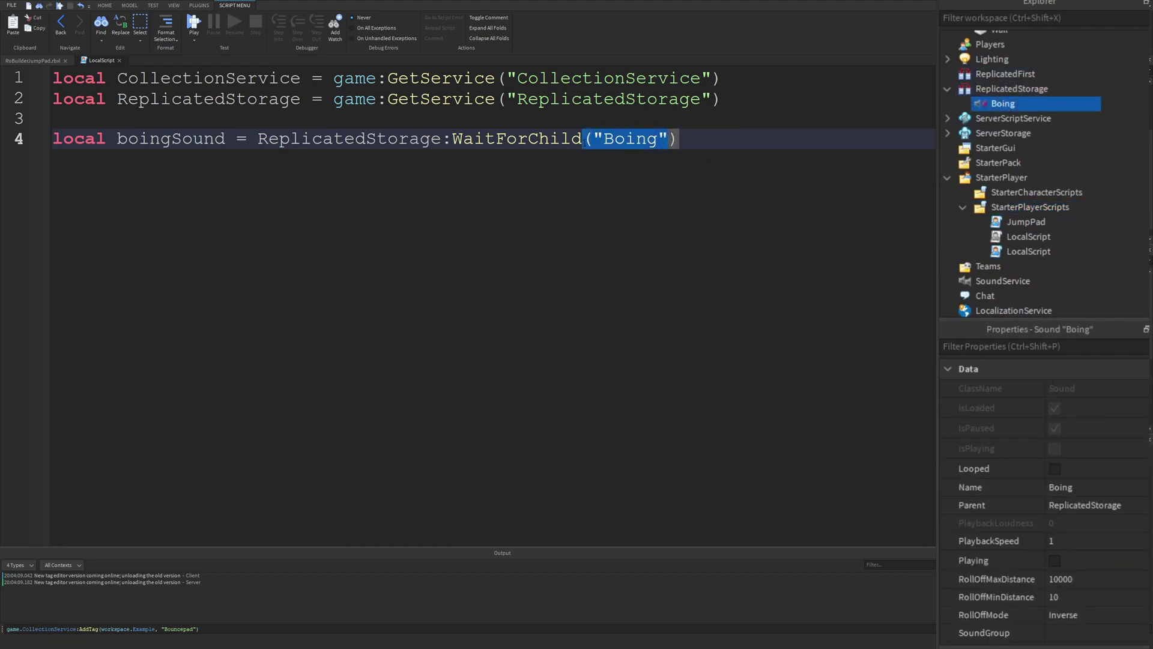
left_click_drag(258, 140, 442, 139)
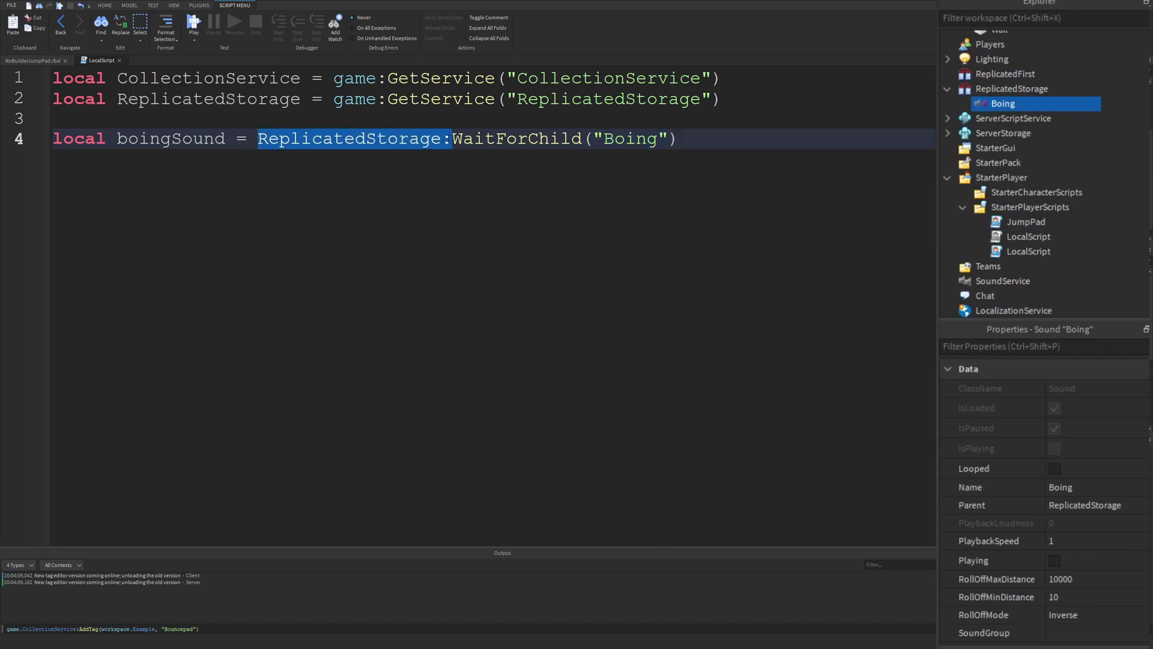
left_click(503, 157)
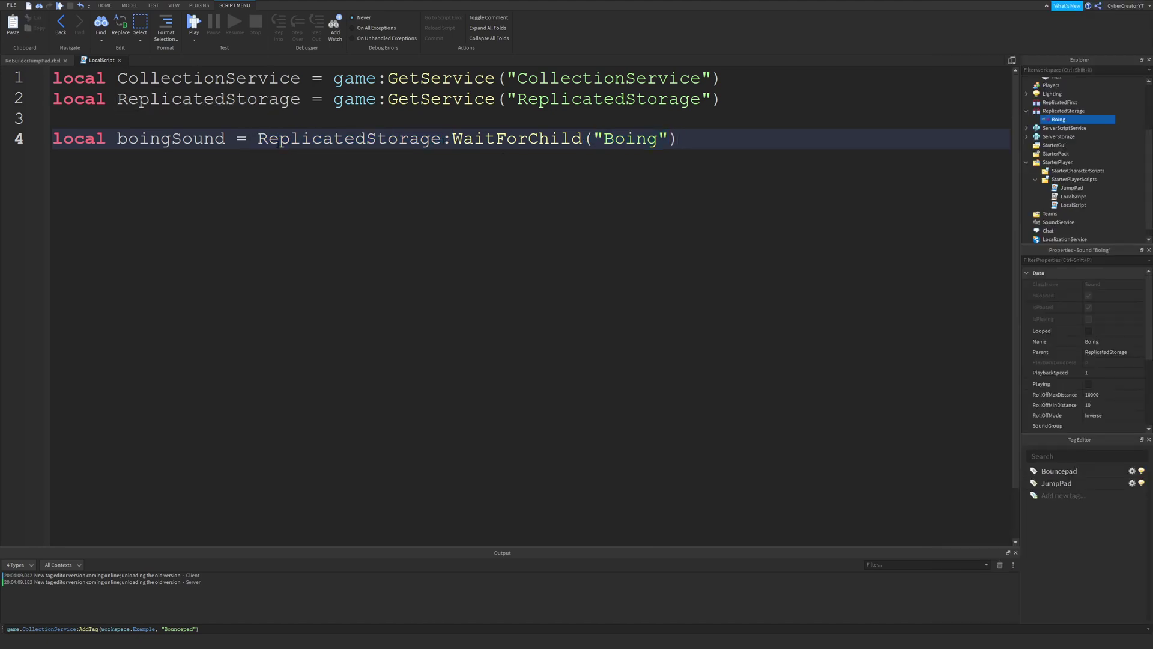
left_click_drag(247, 139, 678, 139)
left_click(723, 144)
Step: Declare a local constant JUMP_FORCE on line 5 with the value 1500
key("Return")
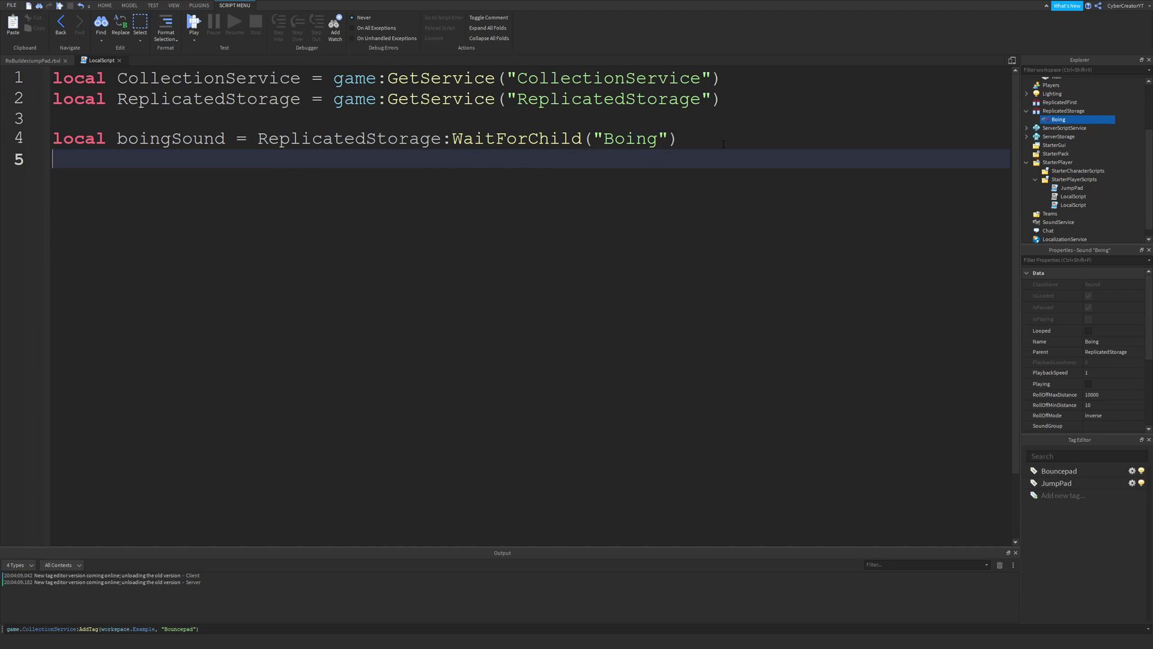
type(";local ")
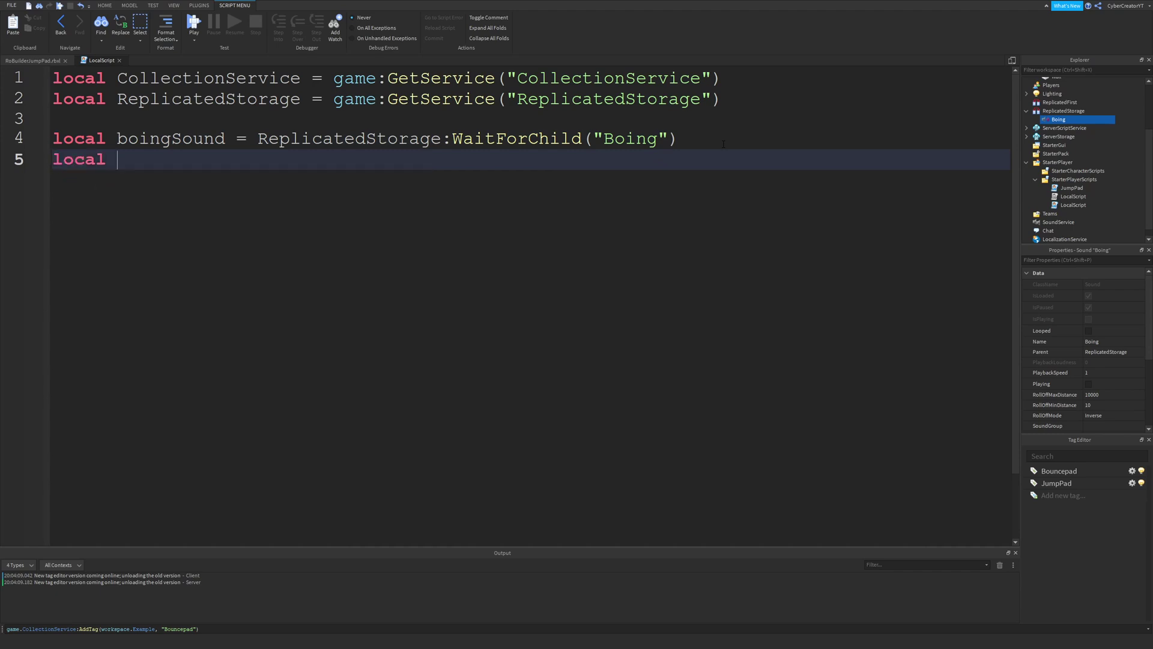
type("JUMP+M")
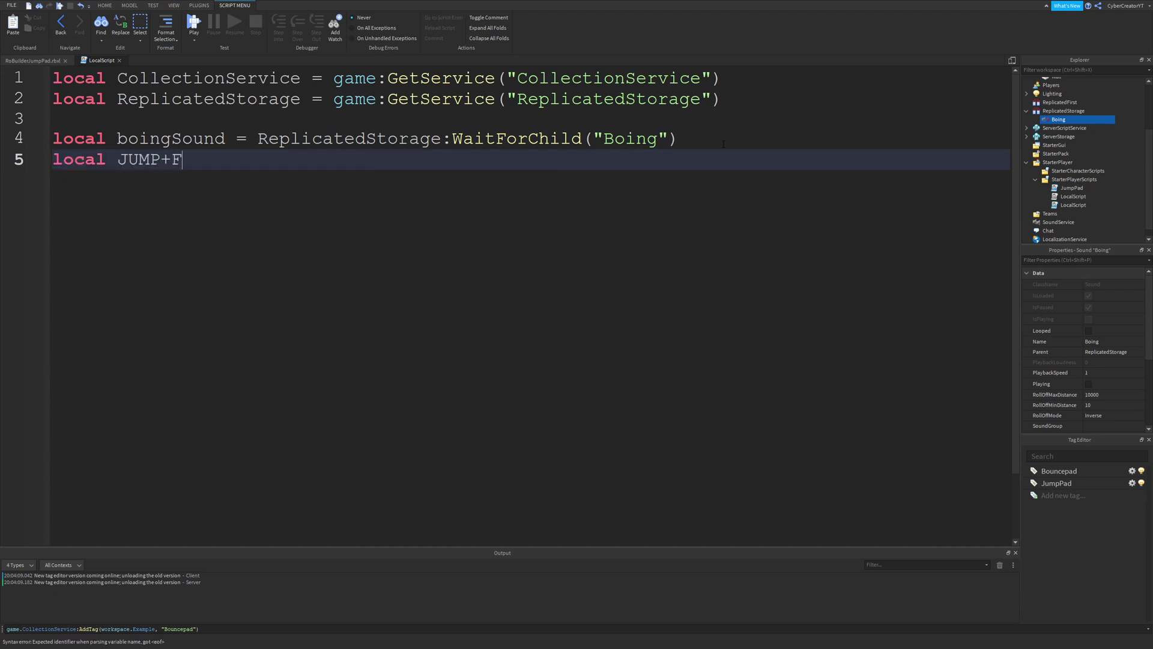
key("BackSpace")
key("BackSpace")
type("_FRO")
key("BackSpace")
key("BackSpace")
type("ORCE = 1500")
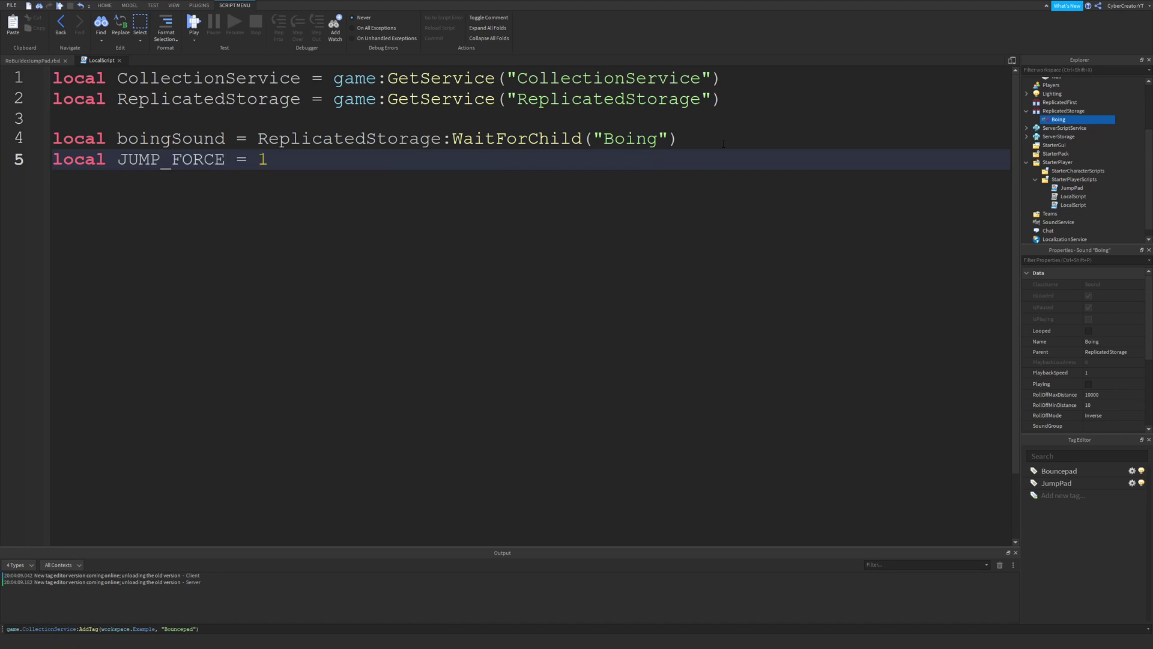
Step: Declare a local constant SPRING_LENGTH on line 6 with the value 5
key("Return")
type("local ")
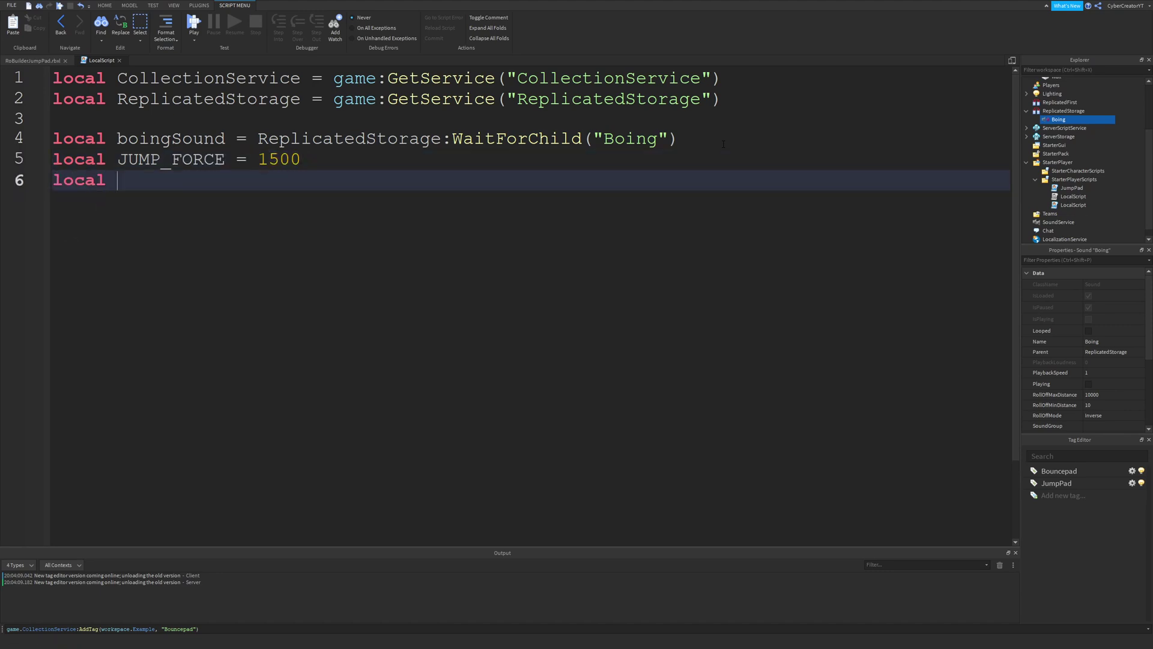
type("SPRING_LENGTH =")
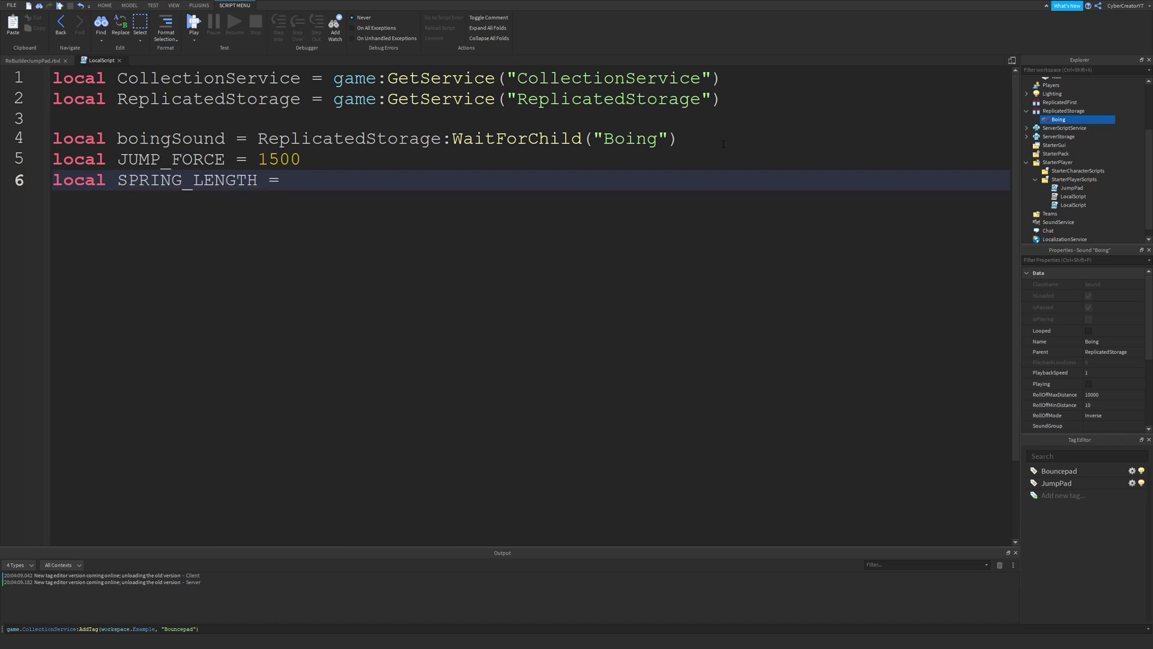
type(" 5")
Step: Declare a local variable localPlayer on line 7, with its assigned expression beginning with game.Players
key("Return")
type("local ")
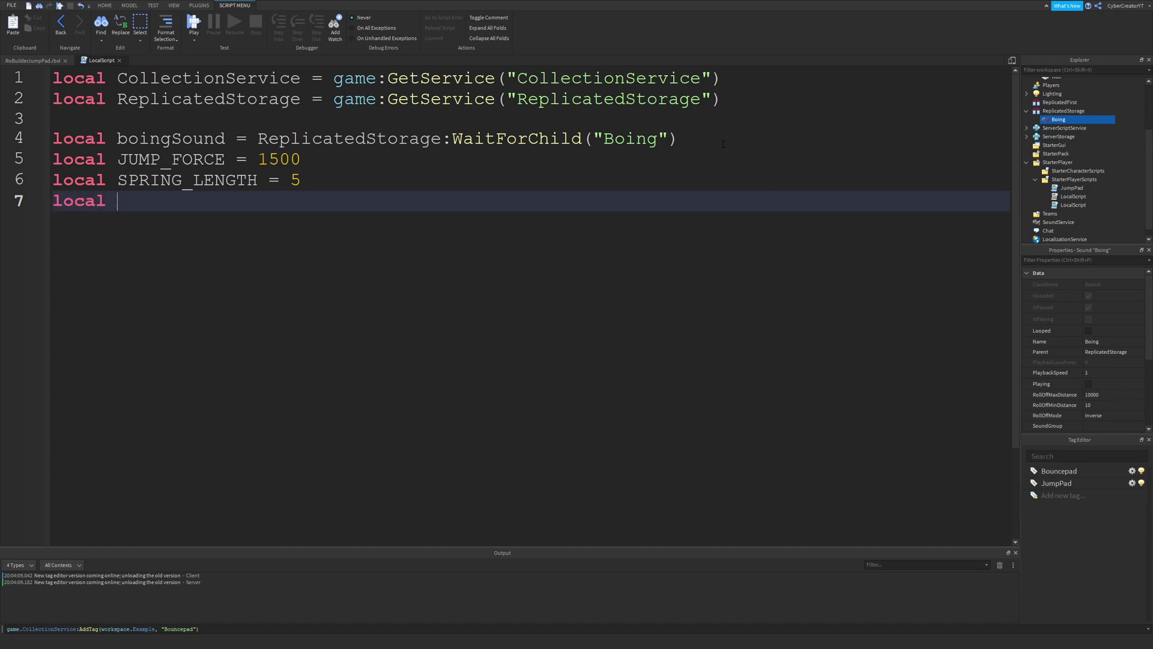
type("localPlay")
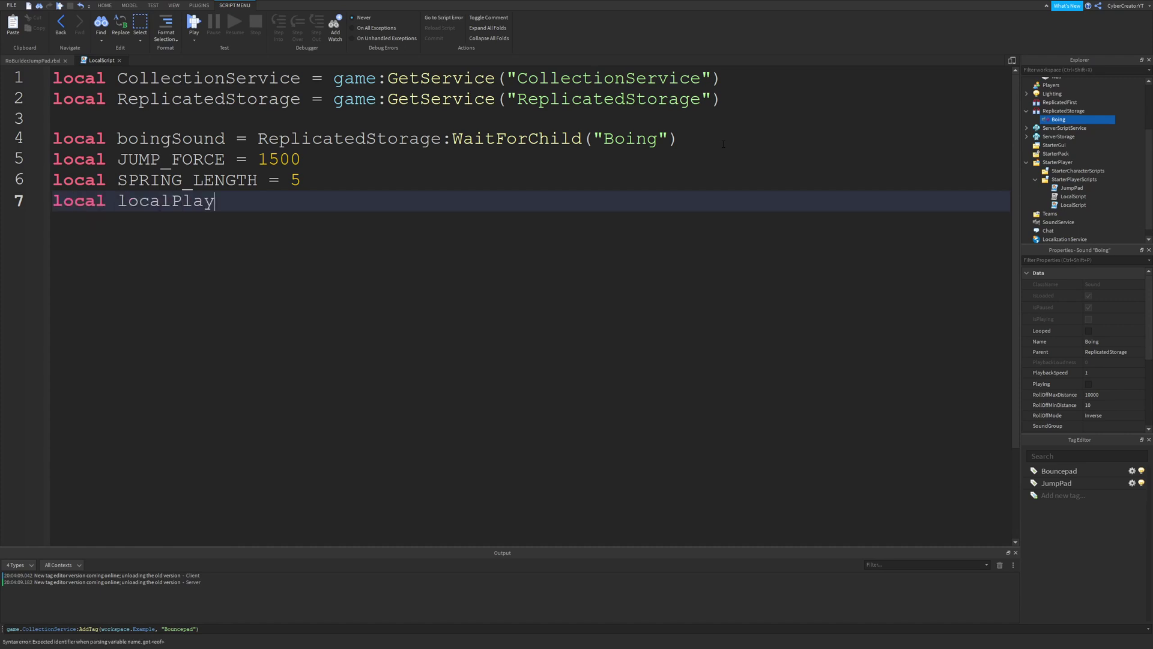
type("er = g")
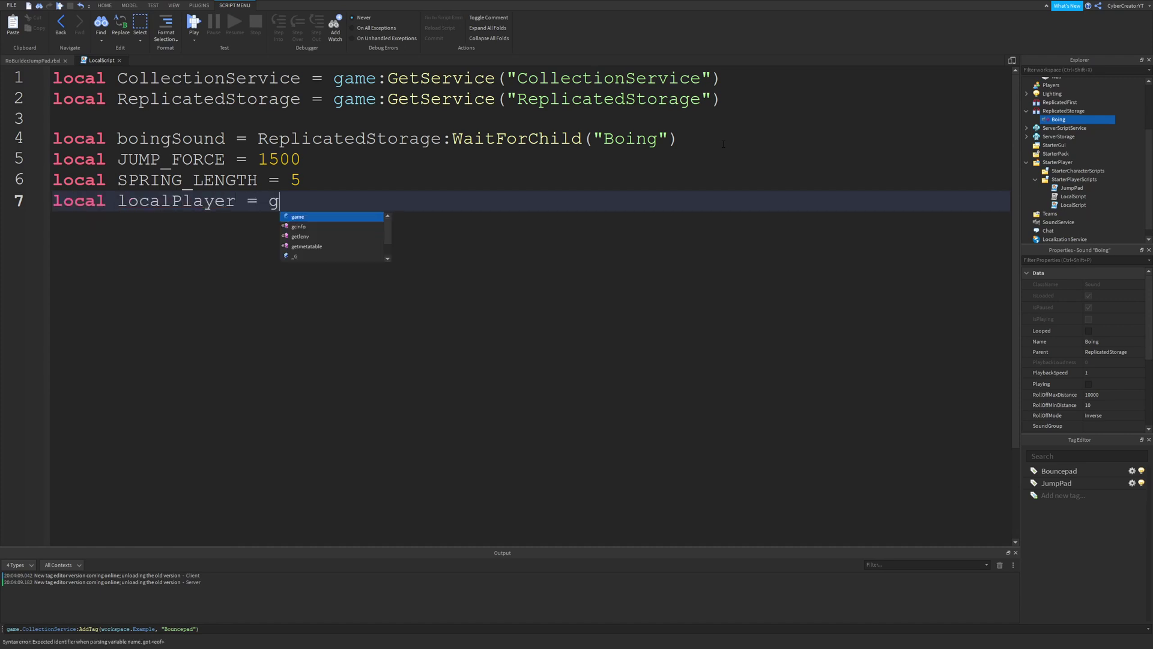
type("ame.Players")
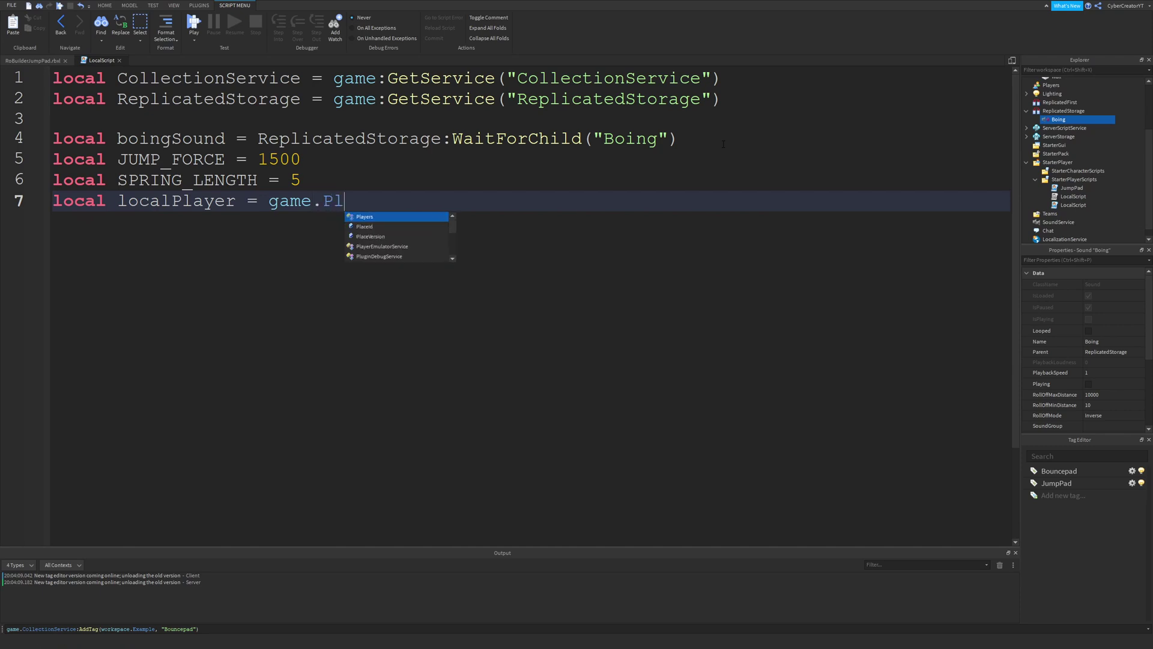